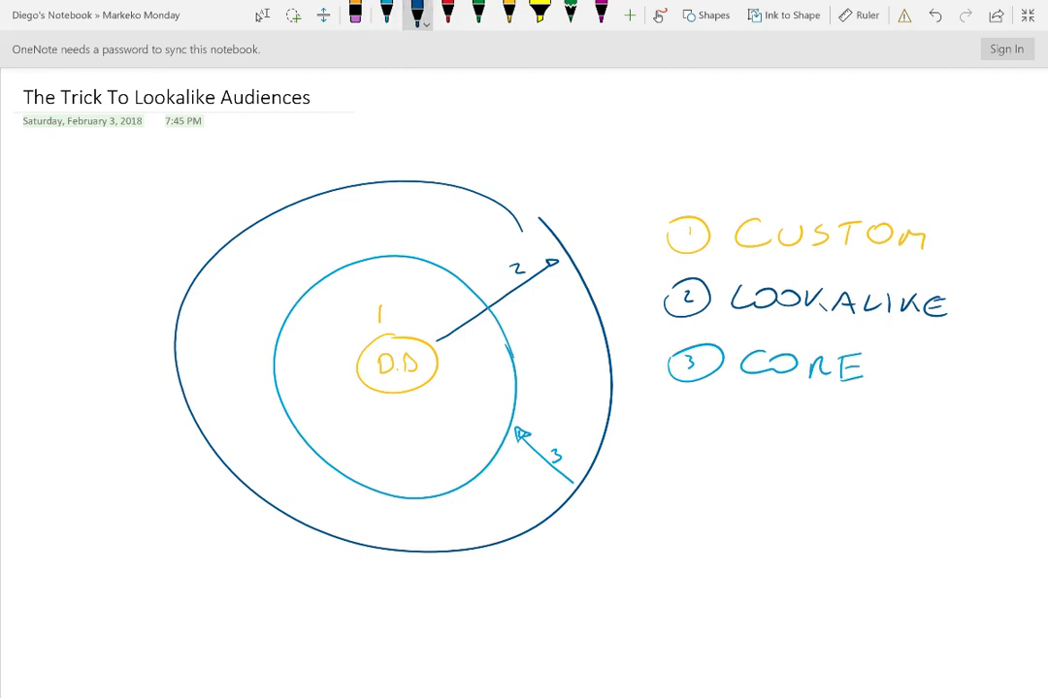
Handwrite "1% → 10%" in dark blue ink above the CUSTOM, LOOKALIKE and CORE list.
{"action": "left_click_drag", "start_coordinate": [580, 107], "coordinate": [578, 148]}
{"action": "left_click_drag", "start_coordinate": [632, 109], "coordinate": [603, 148]}
{"action": "left_click", "coordinate": [602, 114]}
{"action": "left_click", "coordinate": [636, 141]}
{"action": "left_click_drag", "start_coordinate": [678, 130], "coordinate": [825, 139]}
{"action": "left_click_drag", "start_coordinate": [848, 116], "coordinate": [877, 135]}
{"action": "left_click", "coordinate": [883, 116]}
{"action": "left_click", "coordinate": [900, 132]}
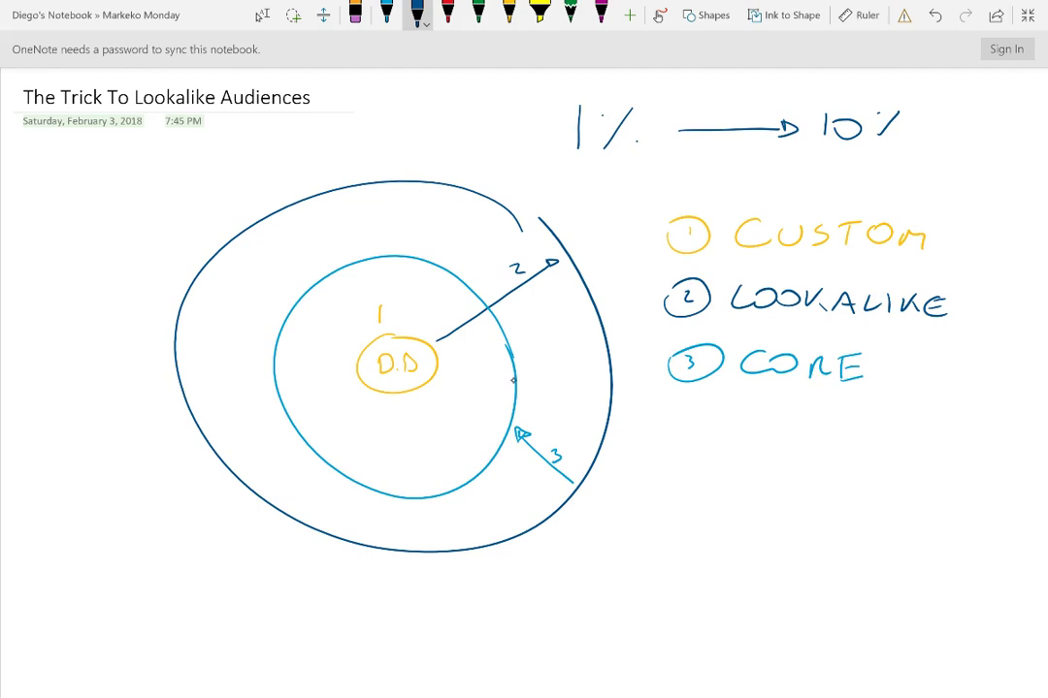
Underline "1%" and "10%" in light blue ink and draw a ">" sign above the arrow between them.
{"action": "left_click", "coordinate": [386, 11]}
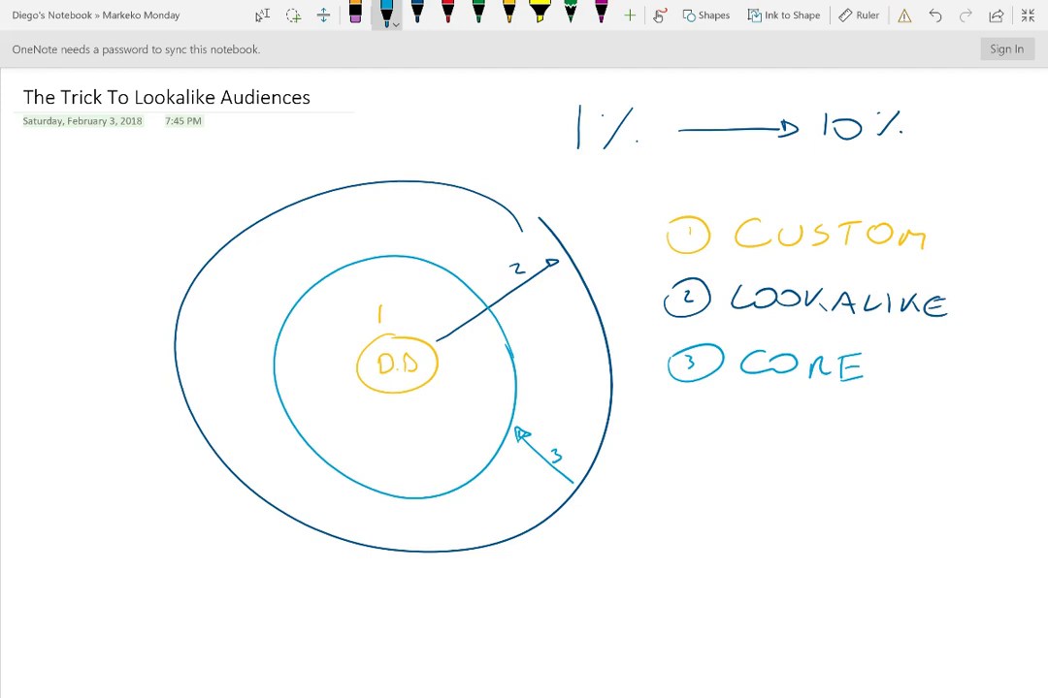
{"action": "left_click_drag", "start_coordinate": [577, 156], "coordinate": [660, 152]}
{"action": "left_click_drag", "start_coordinate": [712, 89], "coordinate": [718, 114]}
{"action": "left_click_drag", "start_coordinate": [813, 151], "coordinate": [910, 149]}
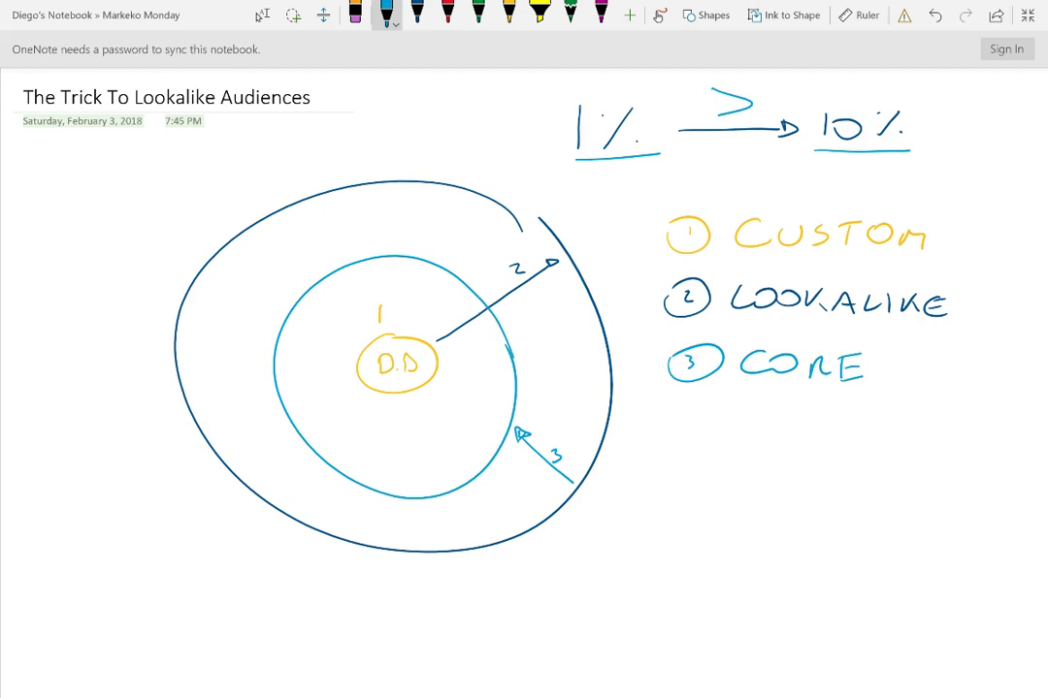
Circle the diagram's number 1 in orange-yellow ink and its number 2 in dark blue ink.
{"action": "left_click", "coordinate": [417, 13]}
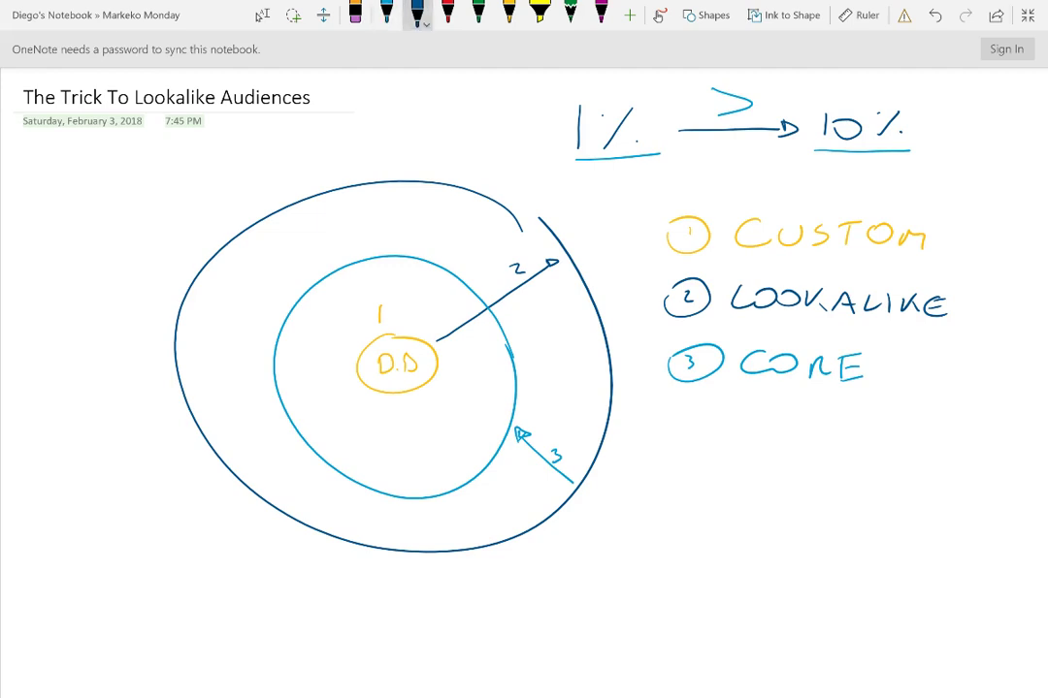
{"action": "left_click", "coordinate": [510, 13]}
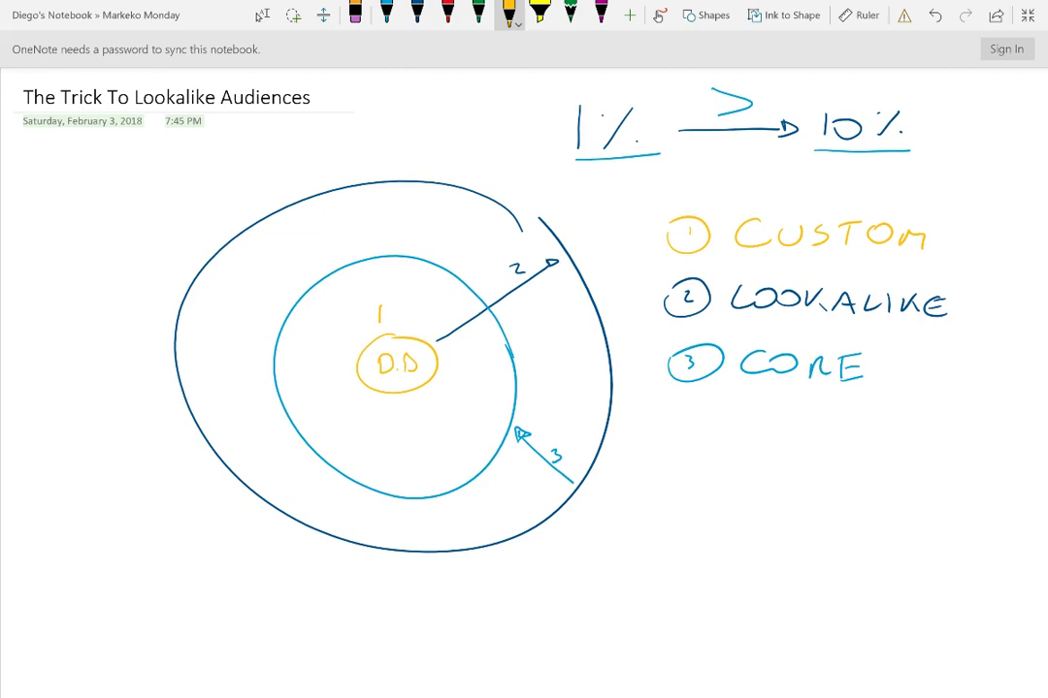
{"action": "left_click", "coordinate": [417, 14]}
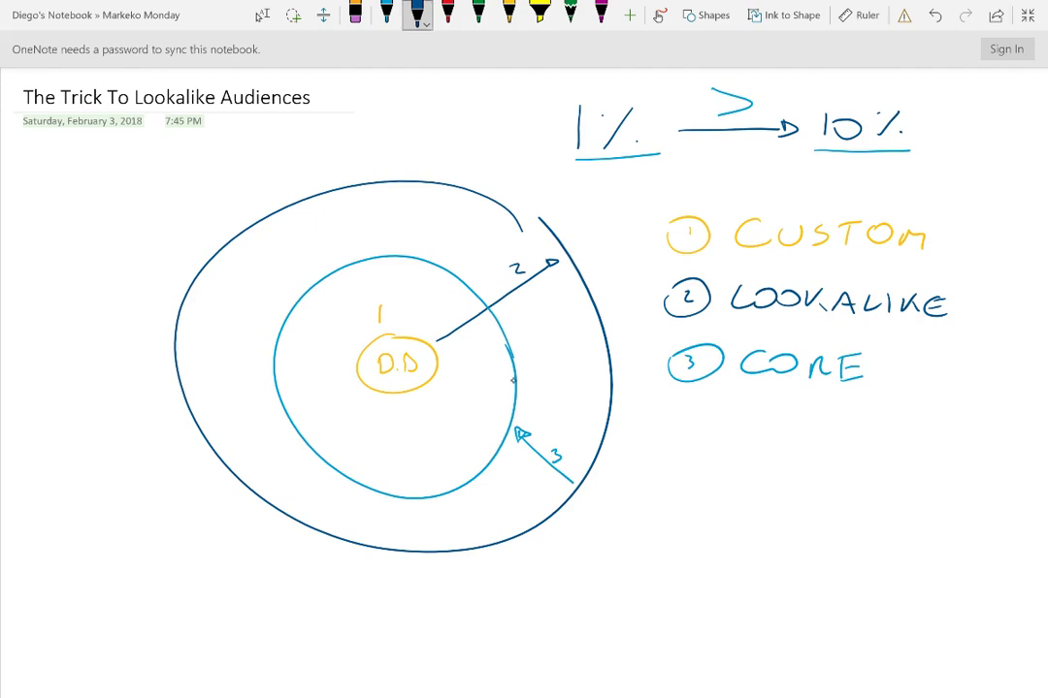
{"action": "left_click", "coordinate": [386, 14]}
{"action": "left_click", "coordinate": [510, 14]}
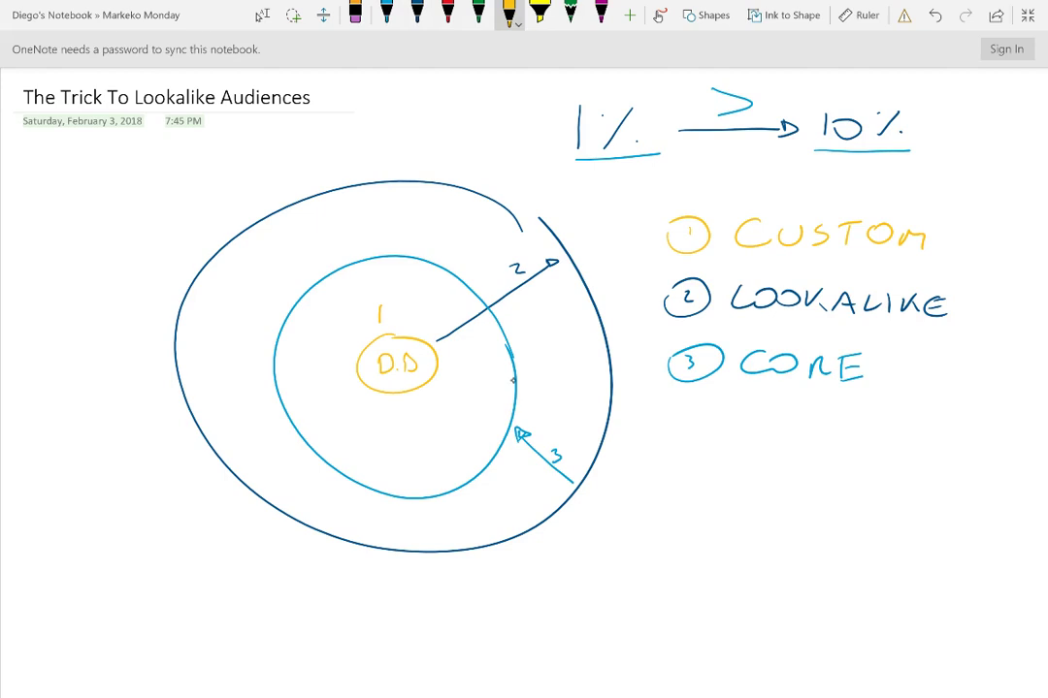
{"action": "left_click_drag", "start_coordinate": [377, 302], "coordinate": [375, 304]}
{"action": "left_click", "coordinate": [417, 12]}
{"action": "left_click_drag", "start_coordinate": [524, 257], "coordinate": [522, 258]}
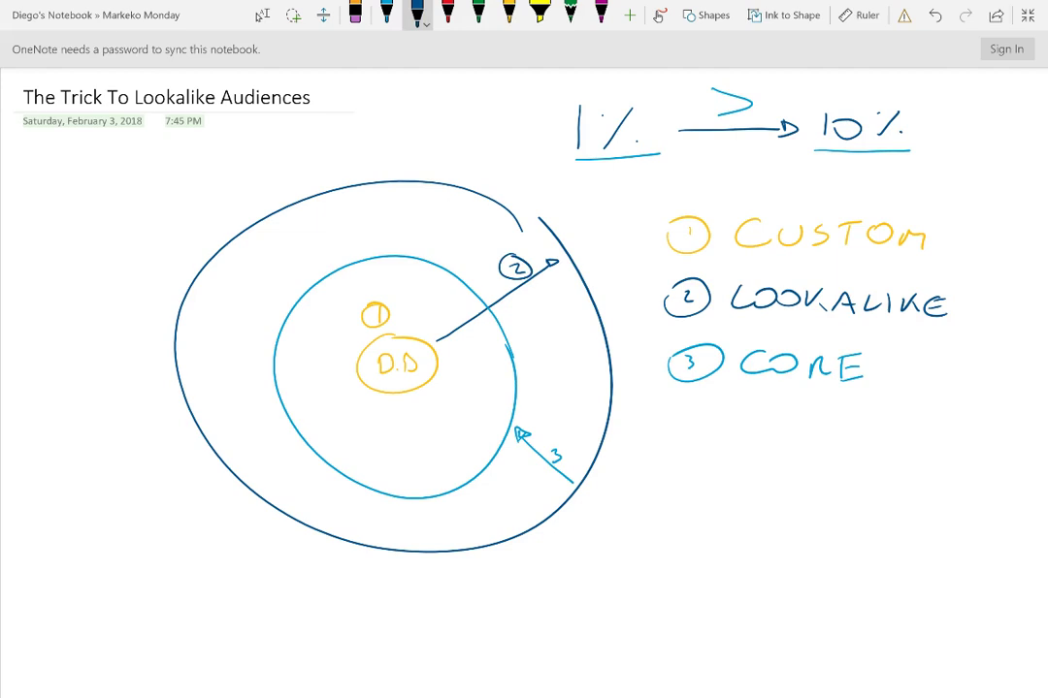
Shade the area inside the light blue inner circle, around the small central circle, with yellow highlighter.
{"action": "left_click", "coordinate": [386, 12]}
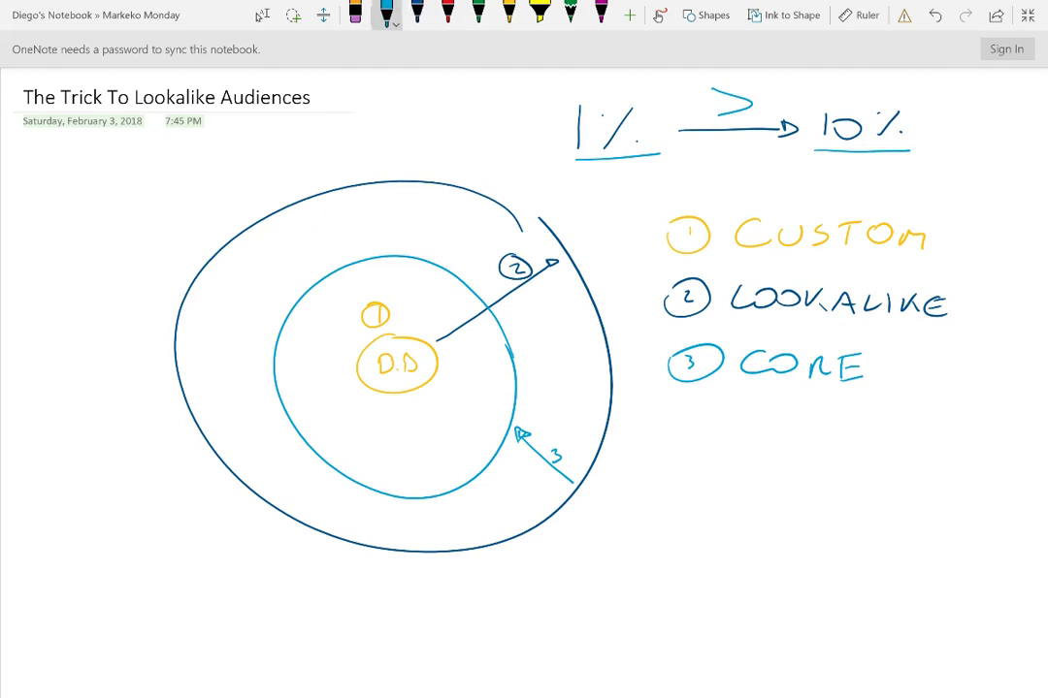
{"action": "left_click", "coordinate": [540, 11]}
{"action": "mouse_move", "coordinate": [303, 318]}
{"action": "left_mouse_down"}
{"action": "mouse_move", "coordinate": [365, 276]}
{"action": "mouse_move", "coordinate": [291, 360]}
{"action": "mouse_move", "coordinate": [334, 380]}
{"action": "mouse_move", "coordinate": [427, 455]}
{"action": "mouse_move", "coordinate": [482, 432]}
{"action": "left_mouse_up"}
{"action": "mouse_move", "coordinate": [405, 275]}
{"action": "left_mouse_down"}
{"action": "mouse_move", "coordinate": [423, 331]}
{"action": "mouse_move", "coordinate": [485, 361]}
{"action": "mouse_move", "coordinate": [480, 386]}
{"action": "left_mouse_up"}
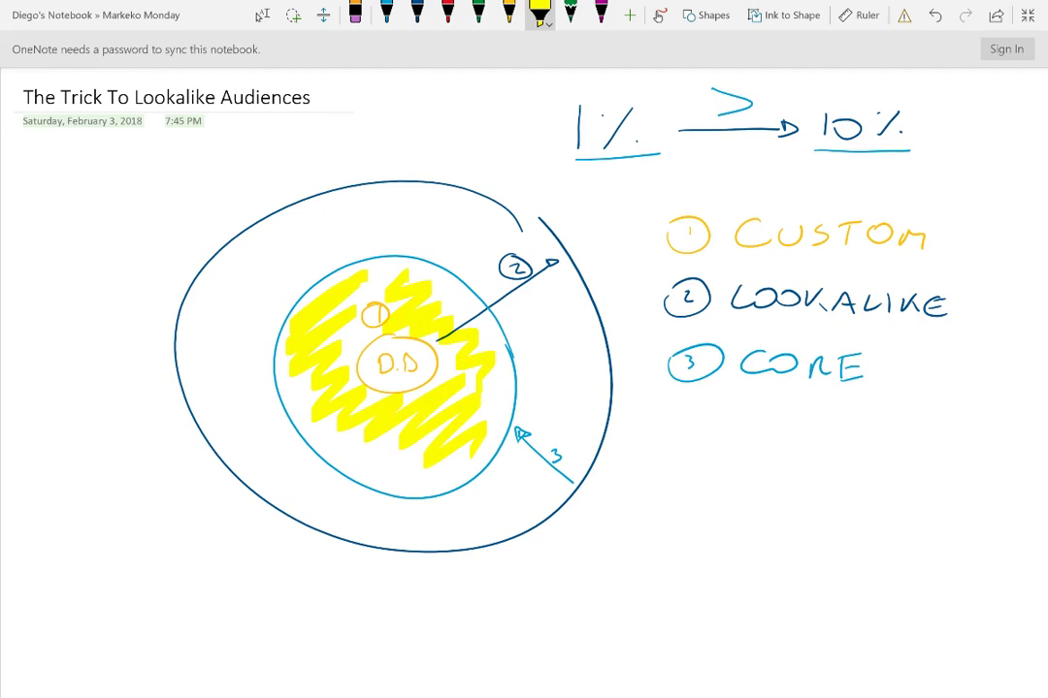
Highlight the "Customer File" heading in yellow on the Create a Custom Audience screenshot.
{"action": "scroll", "coordinate": [523, 388], "scroll_direction": "right", "scroll_amount": 3}
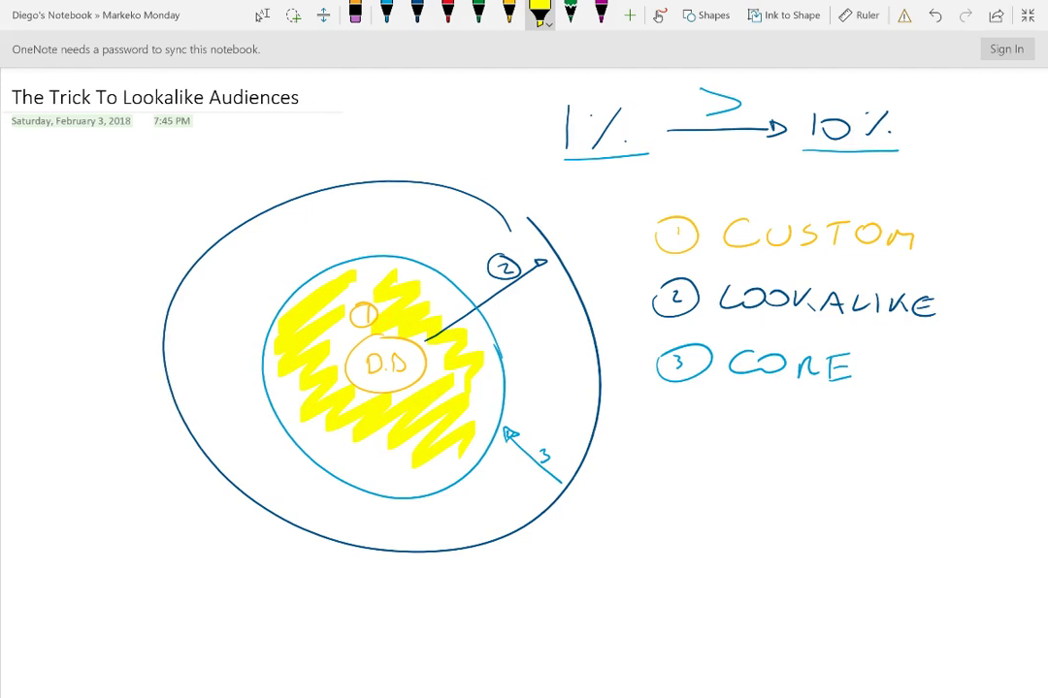
{"action": "scroll", "coordinate": [524, 388], "scroll_direction": "left", "scroll_amount": 3}
{"action": "scroll", "coordinate": [524, 388], "scroll_direction": "right", "scroll_amount": 7}
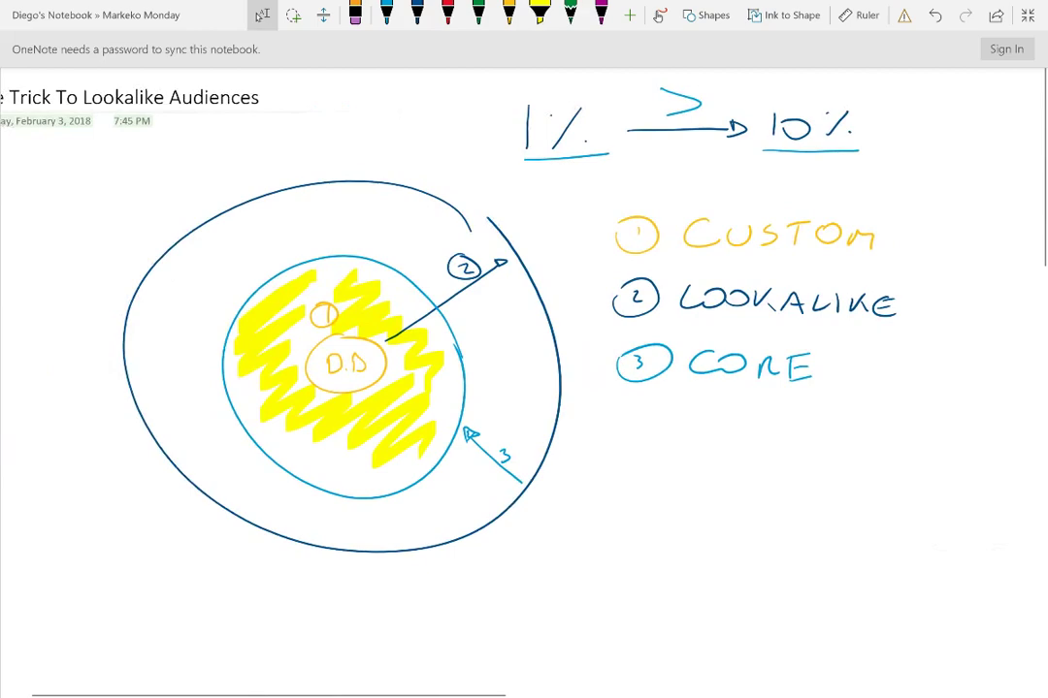
{"action": "scroll", "coordinate": [524, 388], "scroll_direction": "right", "scroll_amount": 10}
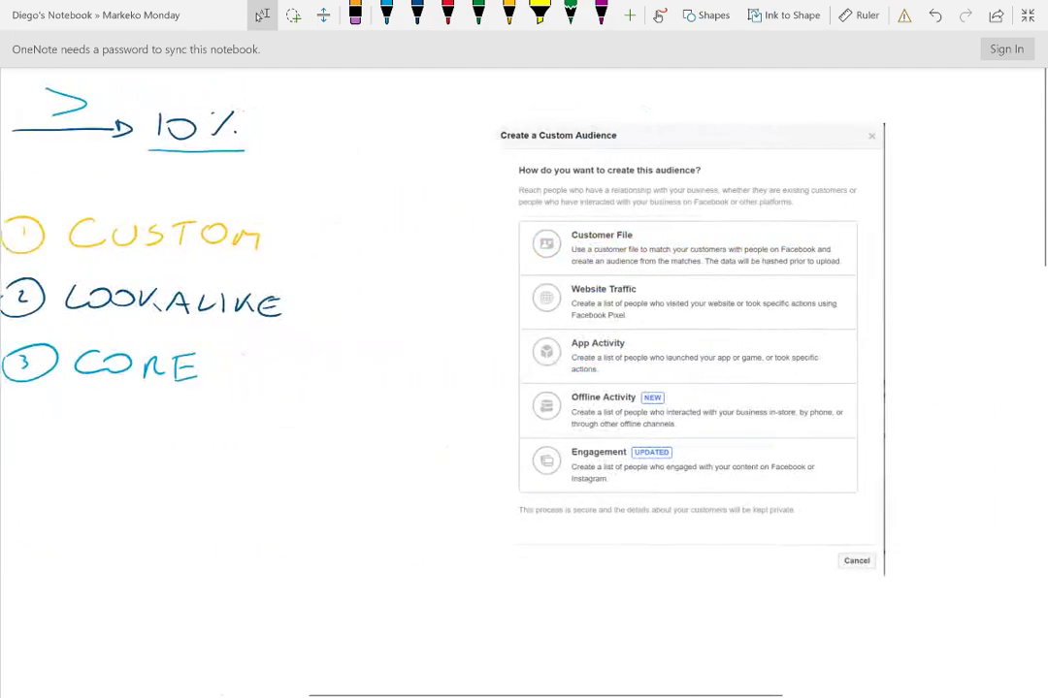
{"action": "scroll", "coordinate": [524, 388], "scroll_direction": "up", "scroll_amount": 5}
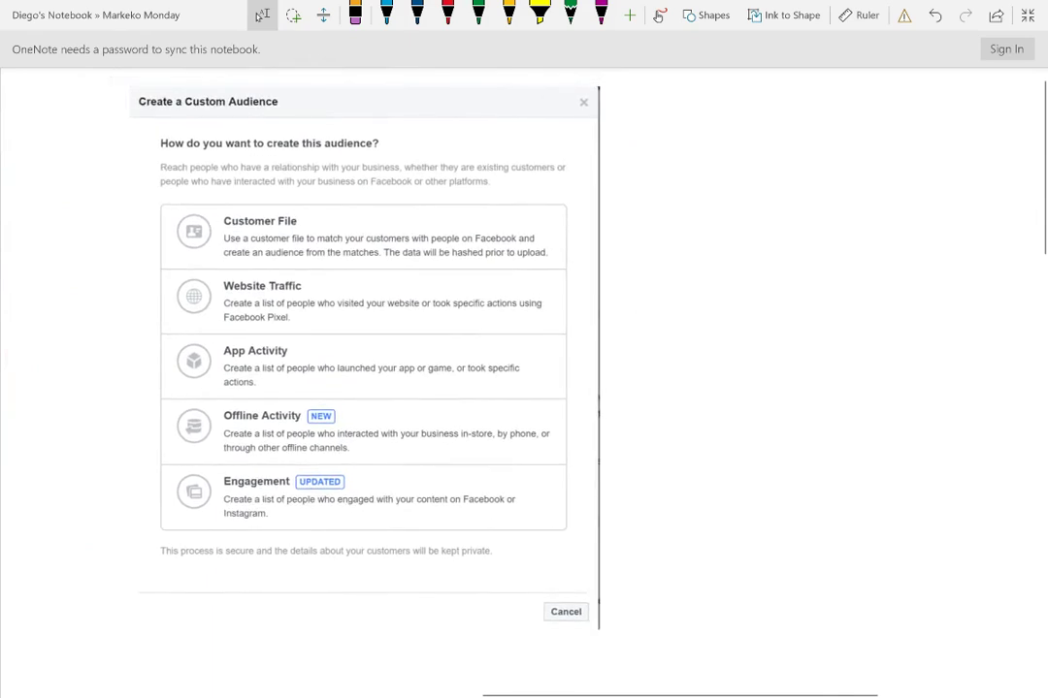
{"action": "left_click", "coordinate": [539, 14]}
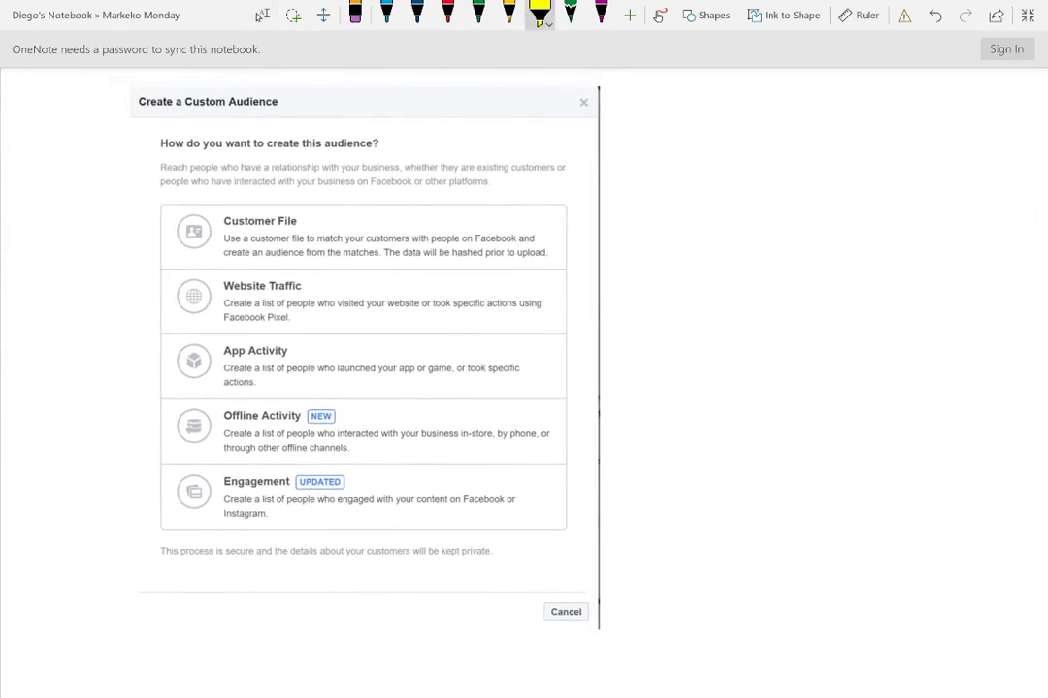
{"action": "left_click_drag", "start_coordinate": [223, 225], "coordinate": [326, 208]}
Draw a dark blue line outward from the Customer File option and handwrite "D.B" at its end.
{"action": "left_click", "coordinate": [417, 12]}
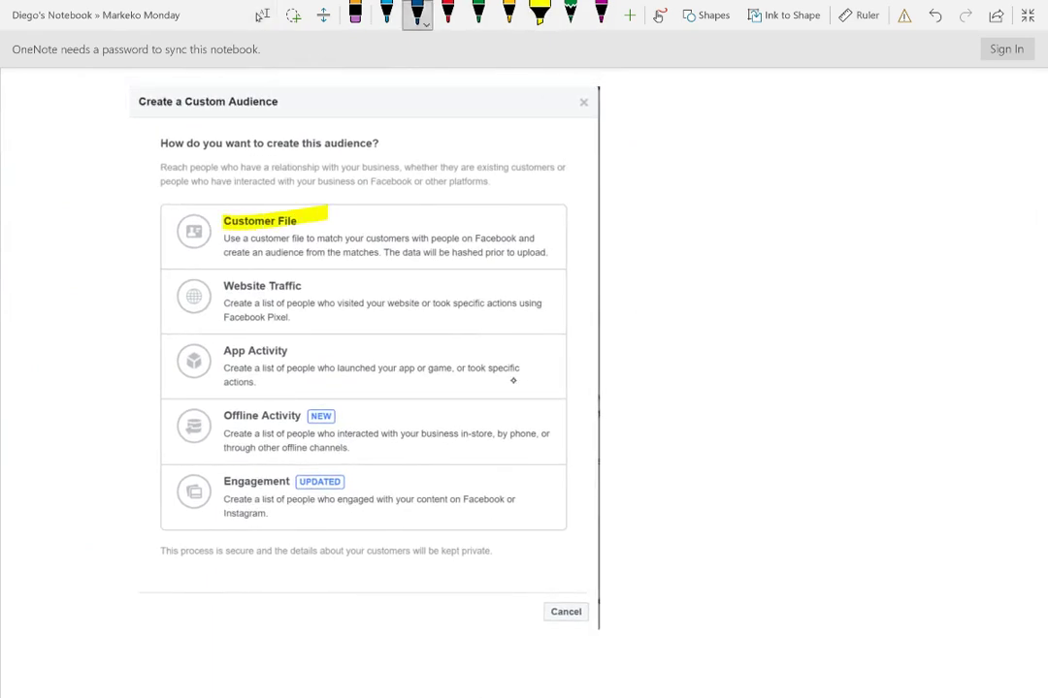
{"action": "left_click_drag", "start_coordinate": [544, 231], "coordinate": [632, 190]}
{"action": "left_click", "coordinate": [657, 192]}
{"action": "left_click_drag", "start_coordinate": [693, 170], "coordinate": [671, 190]}
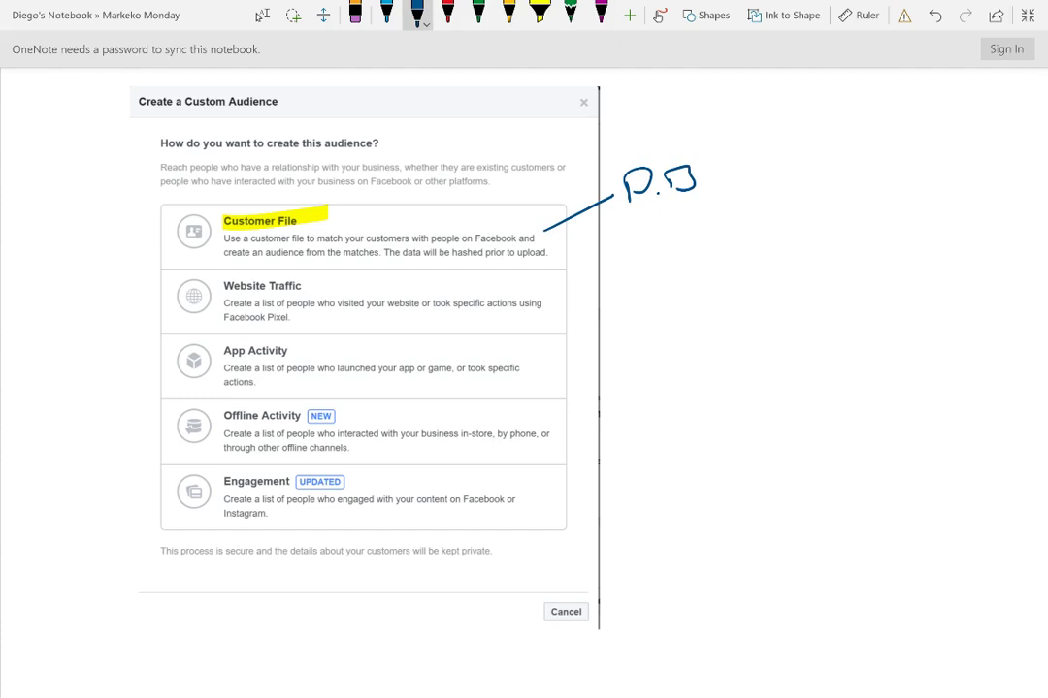
Highlight the Website Traffic, App Activity, Offline Activity and Engagement headings in yellow.
{"action": "left_click", "coordinate": [539, 11]}
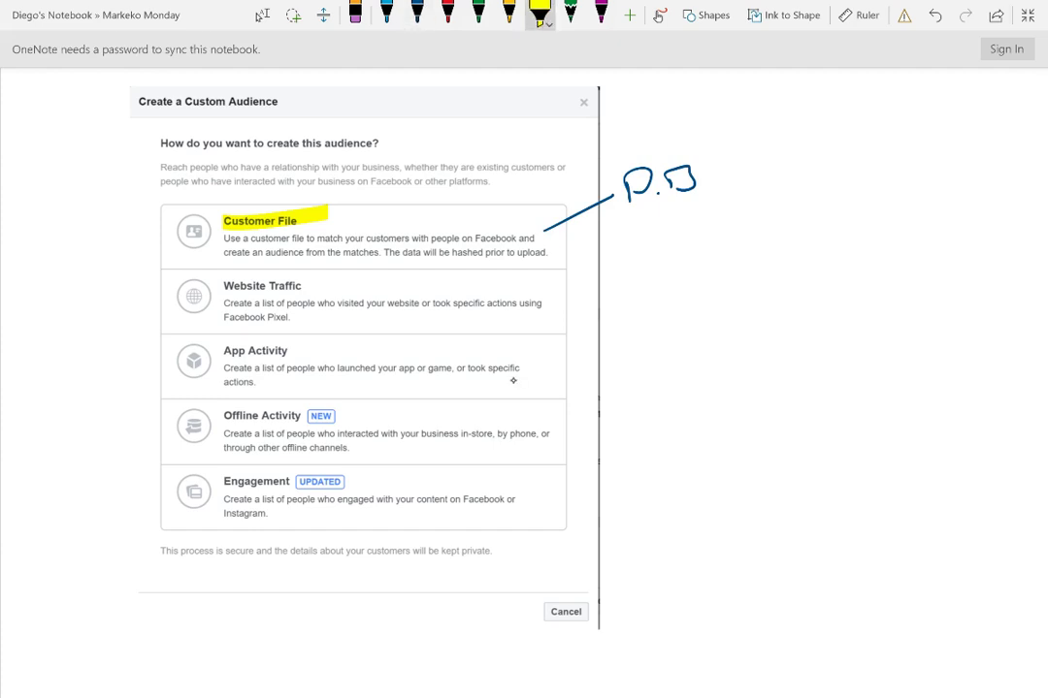
{"action": "left_click_drag", "start_coordinate": [224, 288], "coordinate": [307, 283]}
{"action": "left_click_drag", "start_coordinate": [223, 355], "coordinate": [299, 349]}
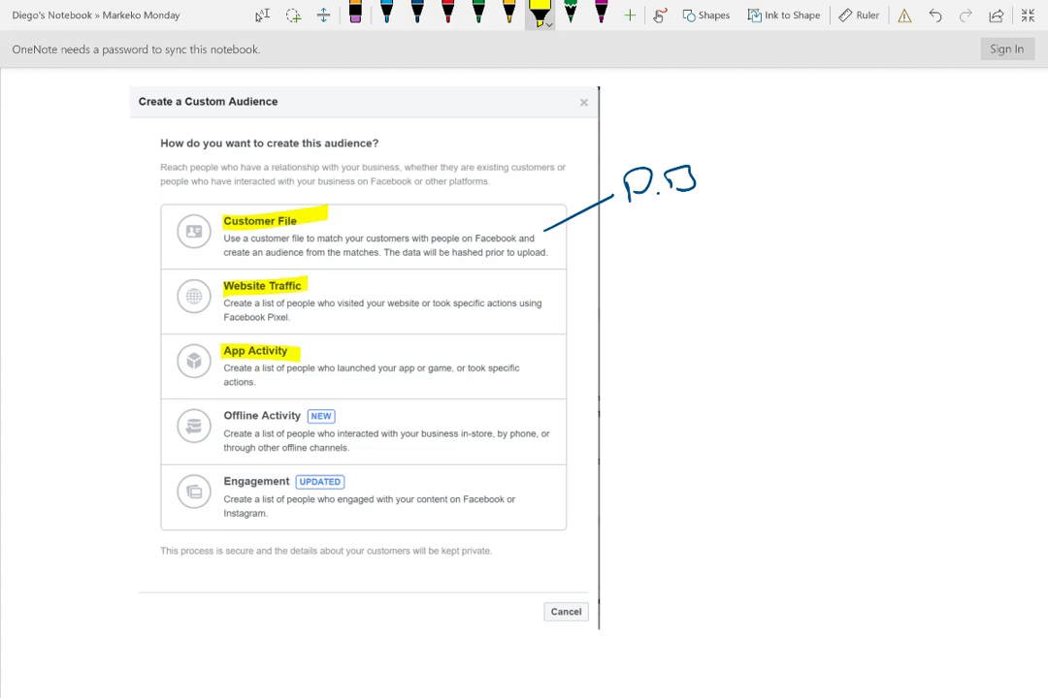
{"action": "left_click_drag", "start_coordinate": [224, 420], "coordinate": [333, 412]}
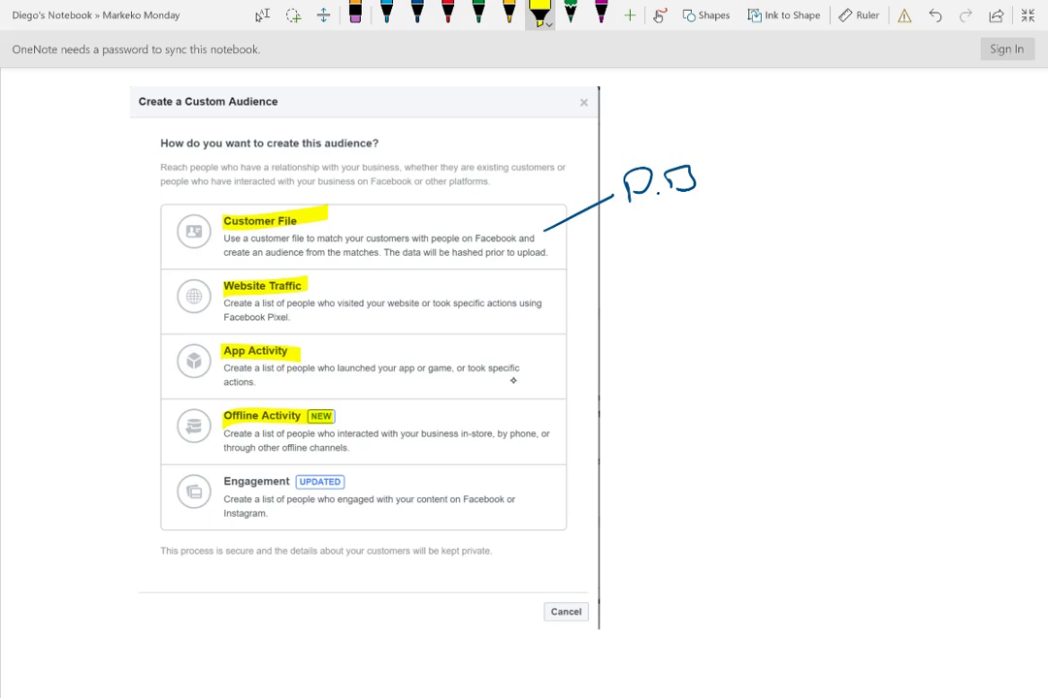
{"action": "left_click_drag", "start_coordinate": [224, 486], "coordinate": [344, 475]}
Draw a short dark blue line beside the Engagement option and handwrite "FAN PAGE" next to it.
{"action": "left_click", "coordinate": [417, 14]}
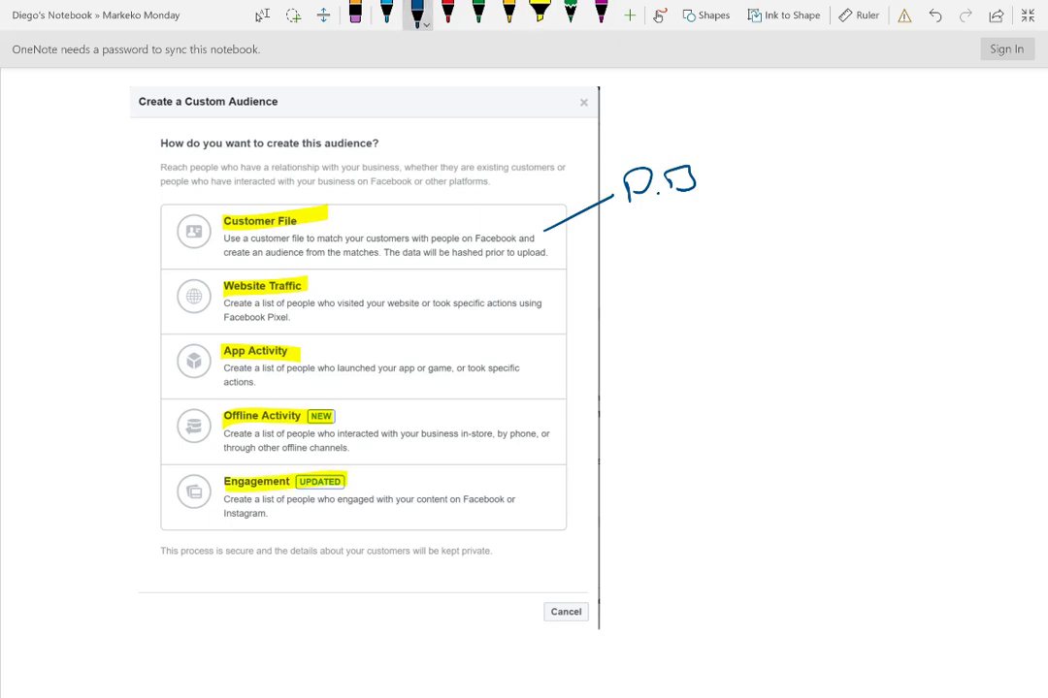
{"action": "mouse_move", "coordinate": [540, 488]}
{"action": "left_mouse_down"}
{"action": "mouse_move", "coordinate": [593, 482]}
{"action": "mouse_move", "coordinate": [631, 495]}
{"action": "left_mouse_up"}
{"action": "mouse_move", "coordinate": [613, 476]}
{"action": "left_mouse_down"}
{"action": "mouse_move", "coordinate": [650, 462]}
{"action": "mouse_move", "coordinate": [656, 479]}
{"action": "left_mouse_up"}
{"action": "left_click_drag", "start_coordinate": [659, 485], "coordinate": [687, 479]}
{"action": "mouse_move", "coordinate": [695, 490]}
{"action": "left_mouse_down"}
{"action": "mouse_move", "coordinate": [730, 463]}
{"action": "mouse_move", "coordinate": [762, 489]}
{"action": "left_mouse_up"}
{"action": "mouse_move", "coordinate": [759, 462]}
{"action": "left_mouse_down"}
{"action": "mouse_move", "coordinate": [774, 468]}
{"action": "mouse_move", "coordinate": [763, 477]}
{"action": "left_mouse_up"}
{"action": "mouse_move", "coordinate": [778, 485]}
{"action": "left_mouse_down"}
{"action": "mouse_move", "coordinate": [804, 482]}
{"action": "mouse_move", "coordinate": [799, 473]}
{"action": "left_mouse_up"}
{"action": "mouse_move", "coordinate": [831, 457]}
{"action": "left_mouse_down"}
{"action": "mouse_move", "coordinate": [822, 478]}
{"action": "mouse_move", "coordinate": [871, 479]}
{"action": "left_mouse_up"}
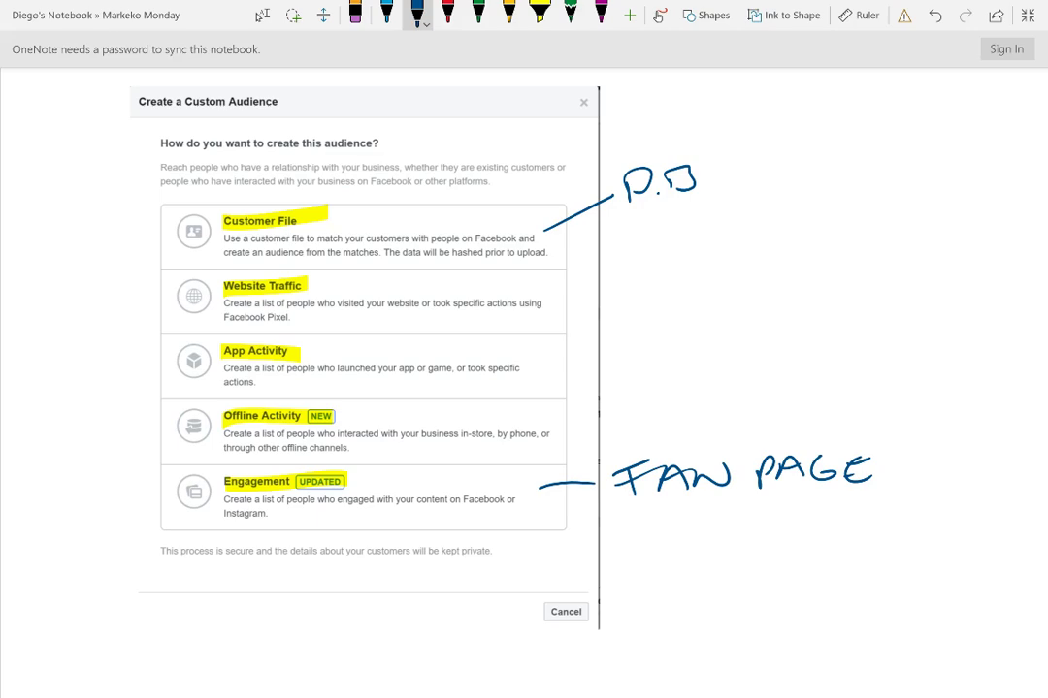
Draw light blue curved arrows from CUSTOM to LOOKALIKE and from LOOKALIKE to CORE in the handwritten list.
{"action": "scroll", "coordinate": [524, 383], "scroll_direction": "left", "scroll_amount": 10}
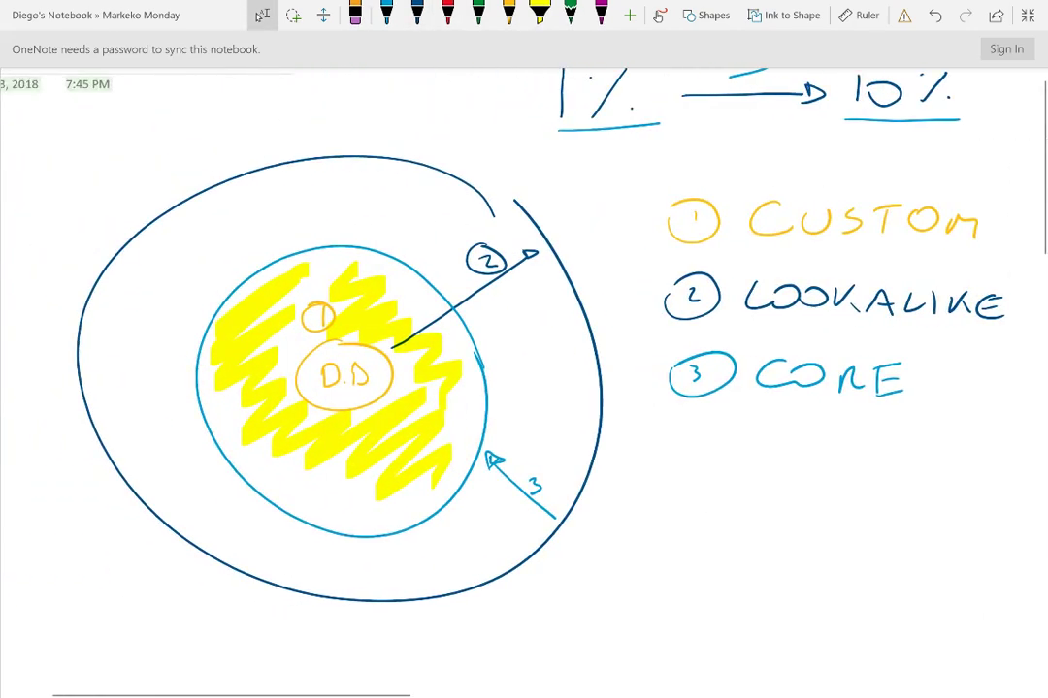
{"action": "scroll", "coordinate": [524, 383], "scroll_direction": "down", "scroll_amount": 2}
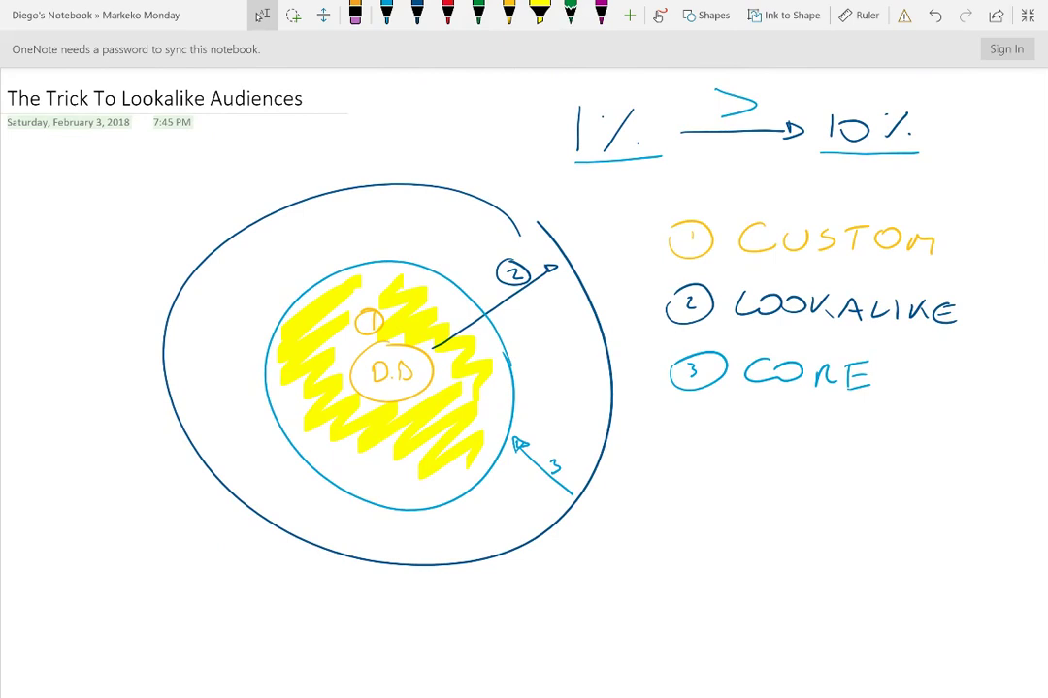
{"action": "left_click", "coordinate": [417, 13]}
{"action": "left_click", "coordinate": [386, 14]}
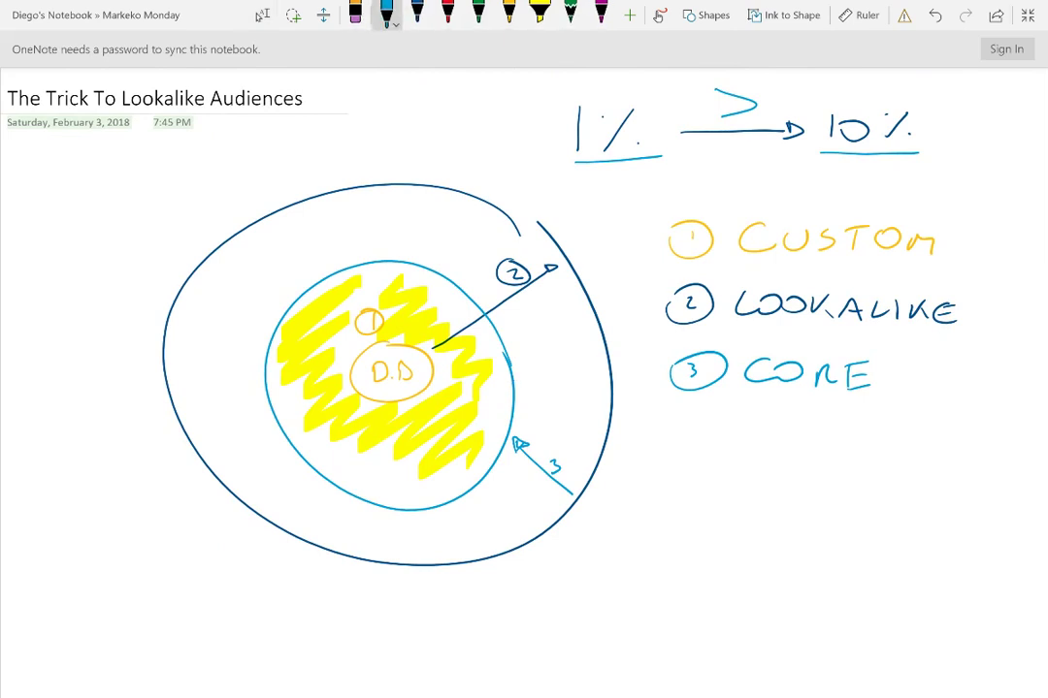
{"action": "mouse_move", "coordinate": [953, 249]}
{"action": "left_mouse_down"}
{"action": "mouse_move", "coordinate": [982, 315]}
{"action": "mouse_move", "coordinate": [902, 386]}
{"action": "left_mouse_up"}
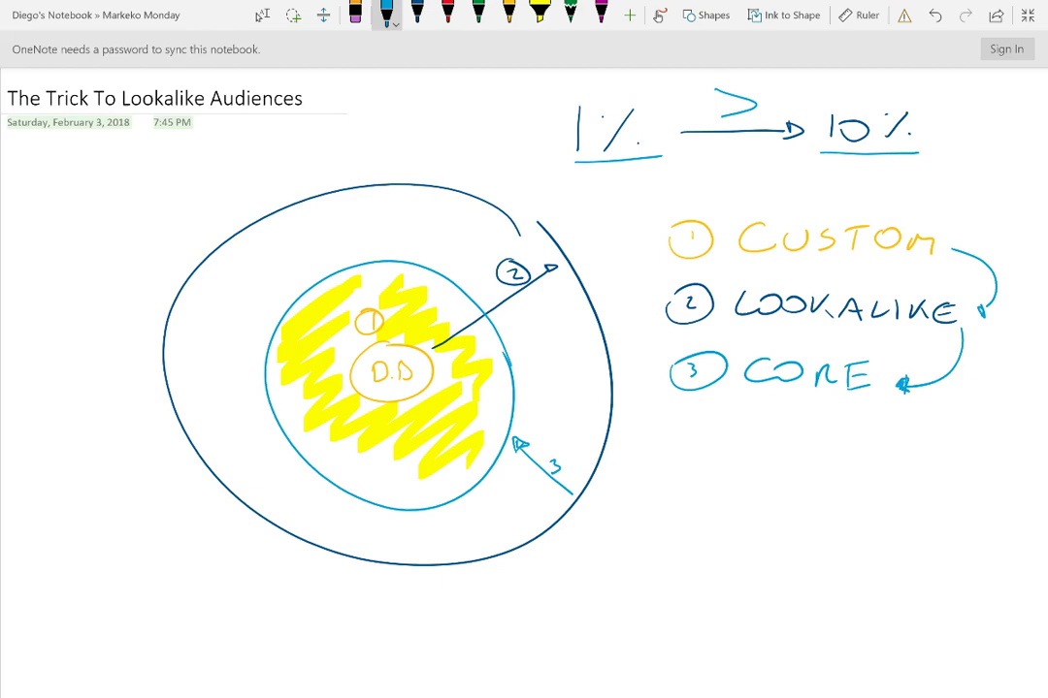
Highlight the audience size and the title text "10 Sec Video View - 360 days" in yellow on the lookalike audience screenshot.
{"action": "scroll", "coordinate": [524, 383], "scroll_direction": "down", "scroll_amount": 6}
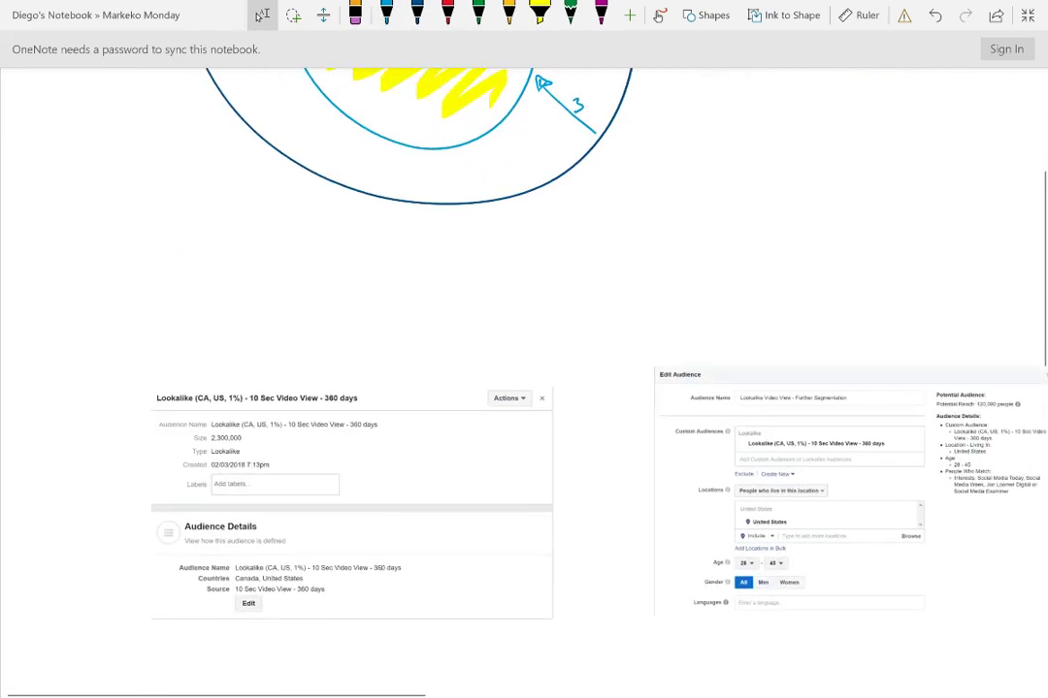
{"action": "scroll", "coordinate": [276, 301], "scroll_direction": "up", "scroll_amount": 3}
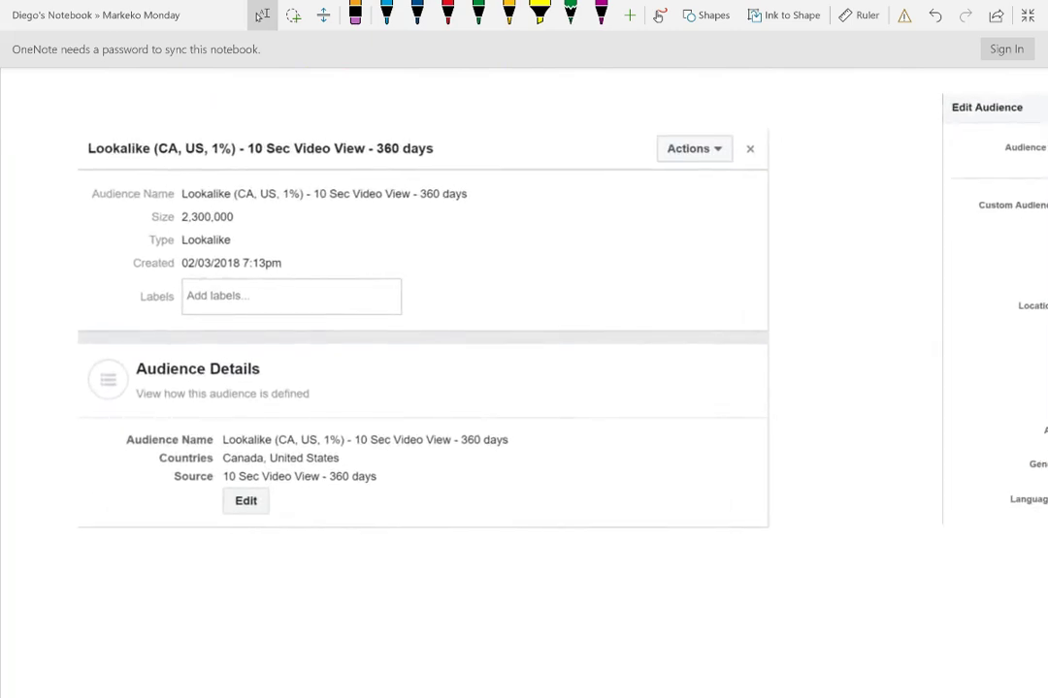
{"action": "left_click", "coordinate": [539, 11]}
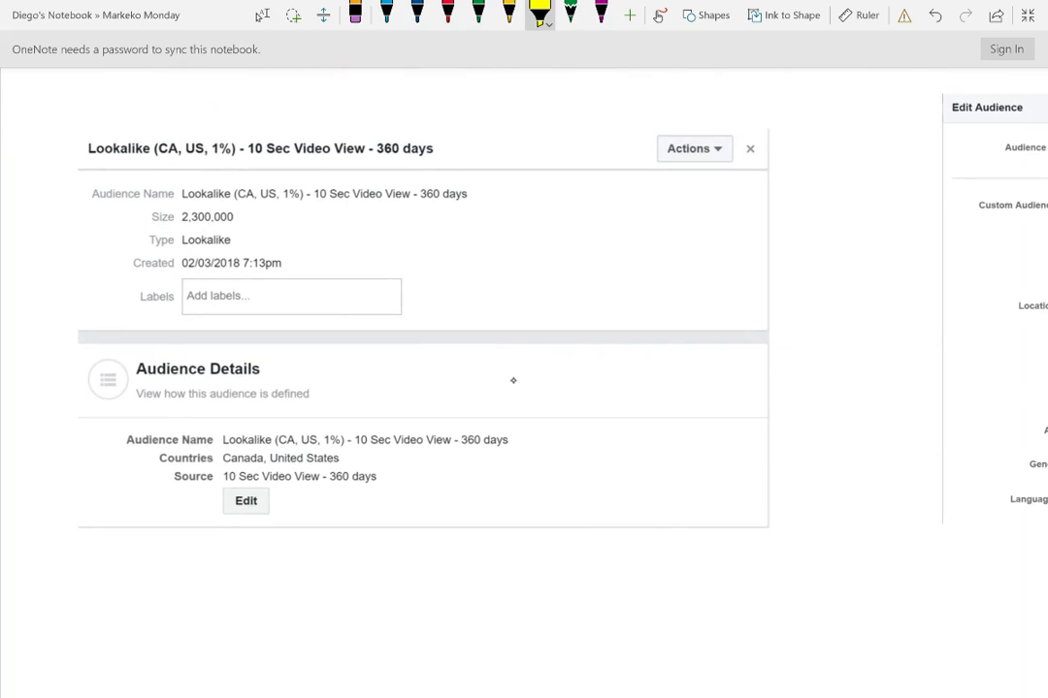
{"action": "left_click_drag", "start_coordinate": [181, 217], "coordinate": [232, 216]}
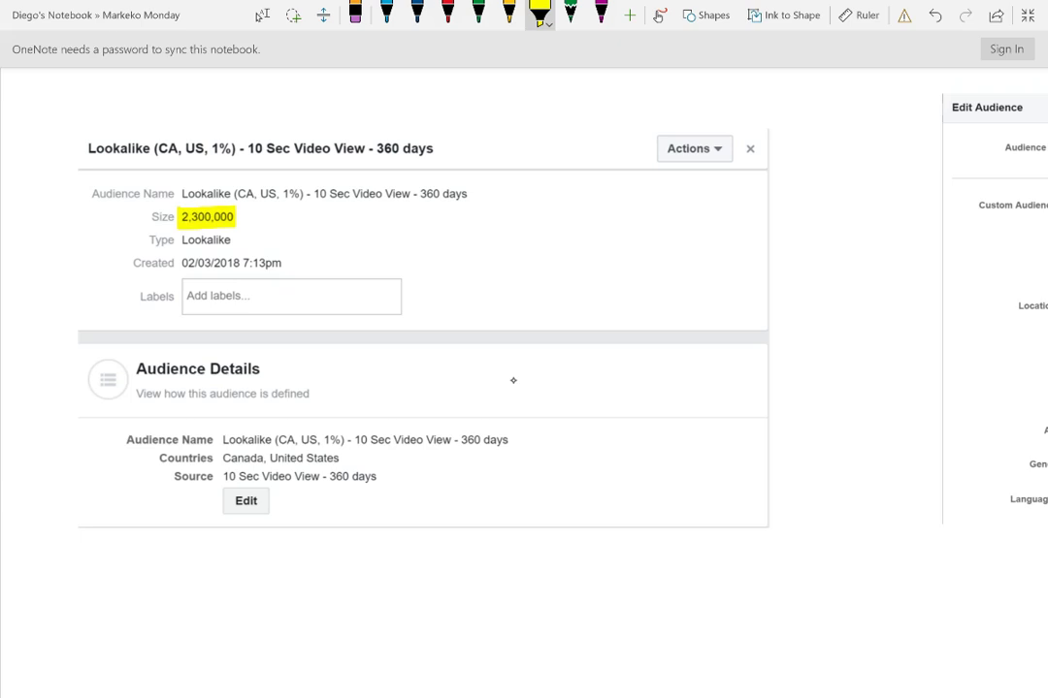
{"action": "left_click_drag", "start_coordinate": [246, 147], "coordinate": [434, 147]}
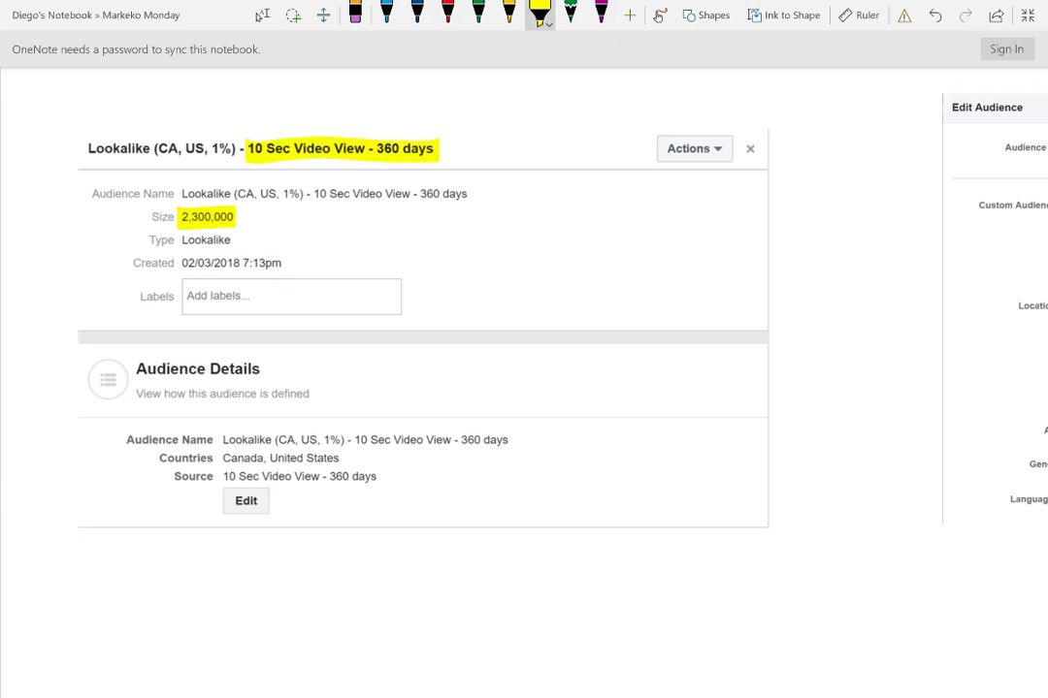
{"action": "key", "text": "Escape"}
Annotate "CA" and "US" in the lookalike audience title with dark blue lines leading to handwritten "CANADA" and "USA".
{"action": "scroll", "coordinate": [422, 327], "scroll_direction": "up", "scroll_amount": 1}
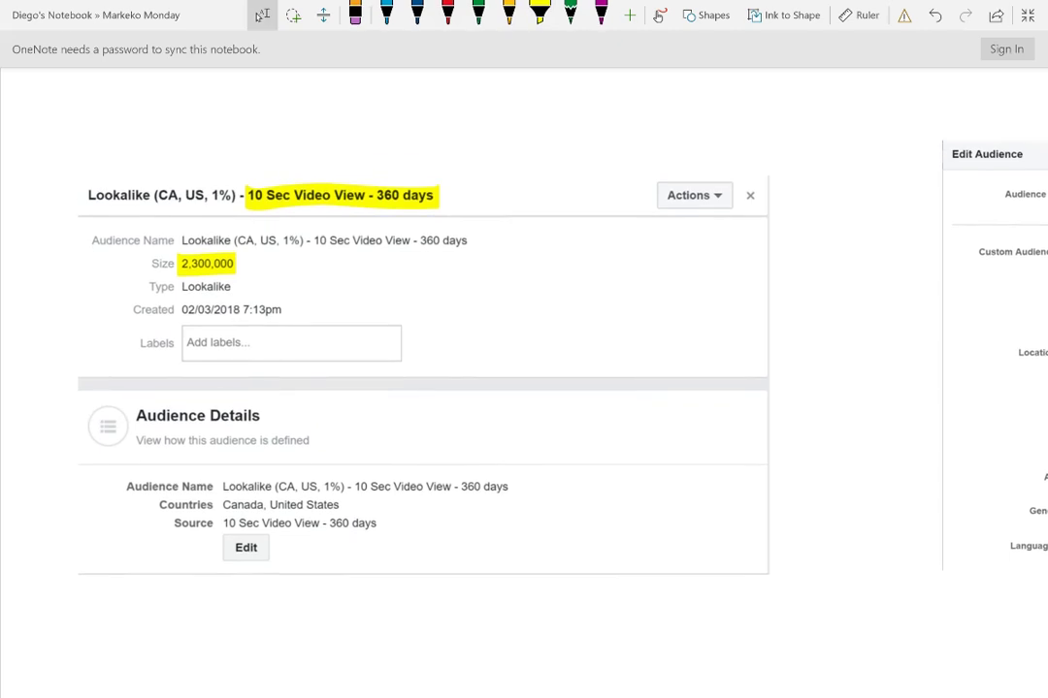
{"action": "left_click", "coordinate": [386, 14]}
{"action": "left_click", "coordinate": [417, 13]}
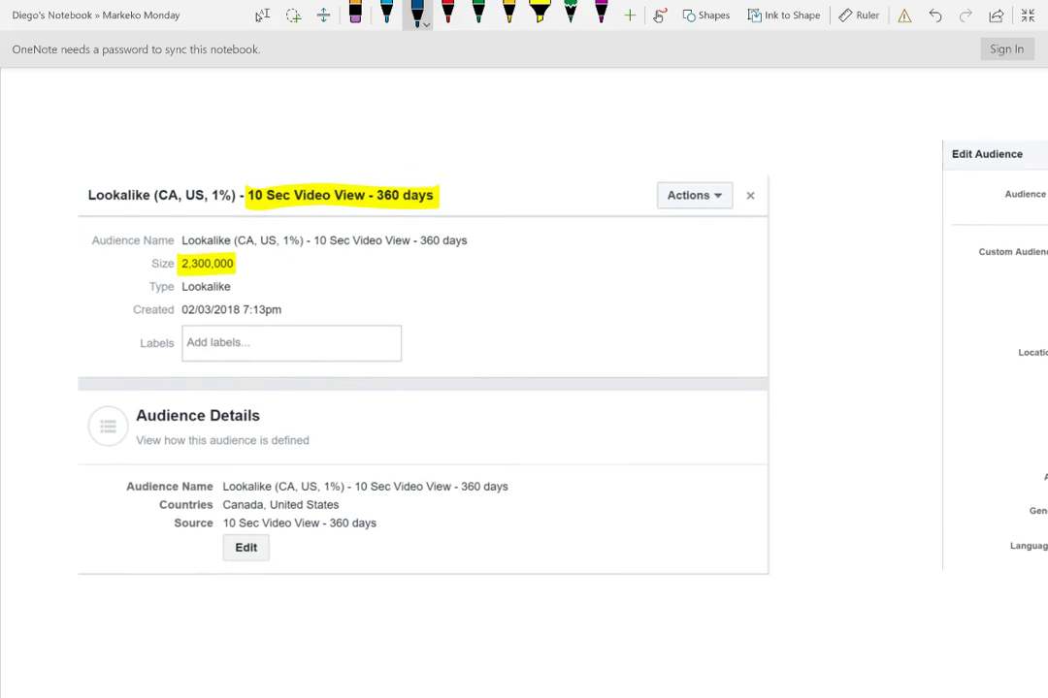
{"action": "mouse_move", "coordinate": [169, 181]}
{"action": "left_mouse_down"}
{"action": "mouse_move", "coordinate": [221, 142]}
{"action": "mouse_move", "coordinate": [239, 109]}
{"action": "mouse_move", "coordinate": [260, 116]}
{"action": "mouse_move", "coordinate": [298, 97]}
{"action": "left_mouse_up"}
{"action": "mouse_move", "coordinate": [203, 181]}
{"action": "left_mouse_down"}
{"action": "mouse_move", "coordinate": [243, 146]}
{"action": "mouse_move", "coordinate": [259, 153]}
{"action": "left_mouse_up"}
{"action": "left_click_drag", "start_coordinate": [271, 153], "coordinate": [285, 137]}
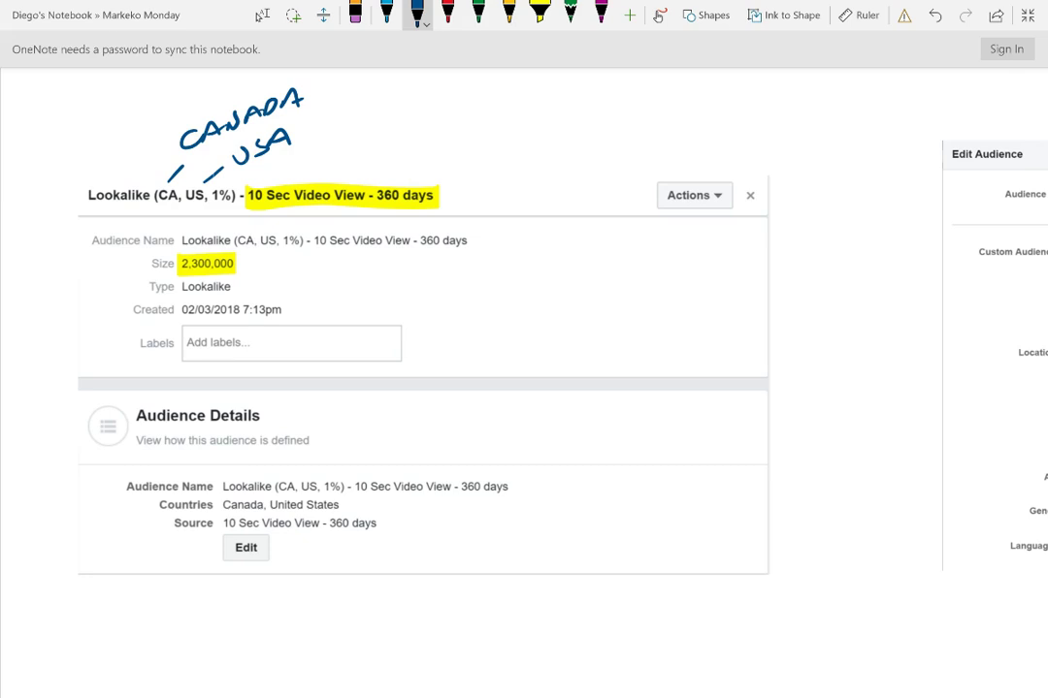
Circle "1%" in orange in the lookalike audience title.
{"action": "left_click", "coordinate": [539, 15]}
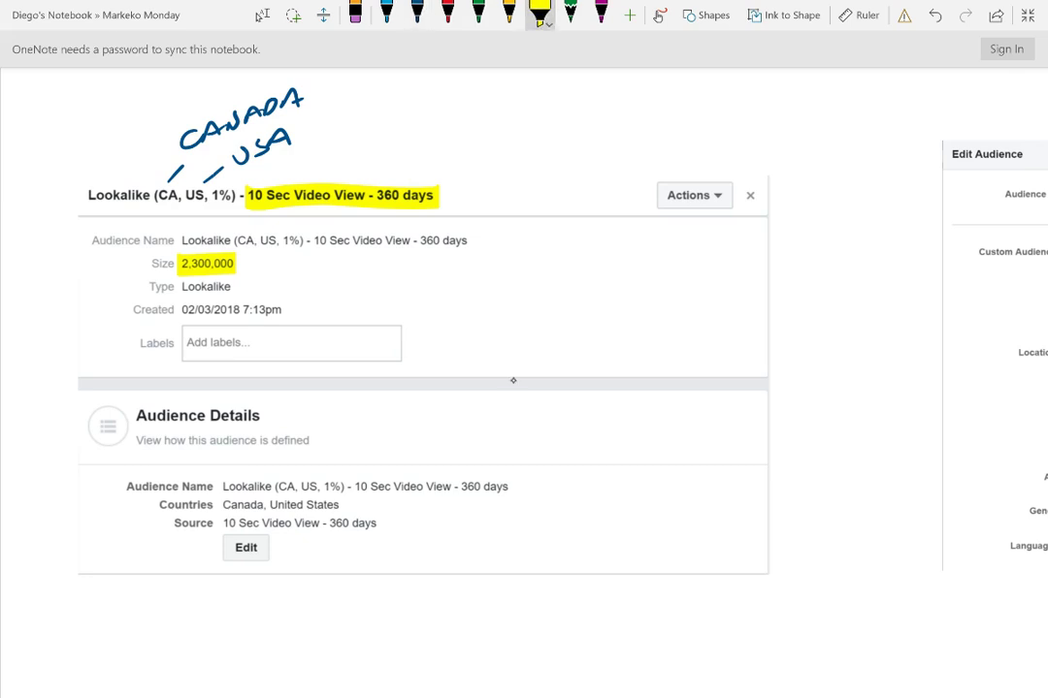
{"action": "left_click", "coordinate": [508, 14]}
{"action": "left_click_drag", "start_coordinate": [205, 181], "coordinate": [202, 184]}
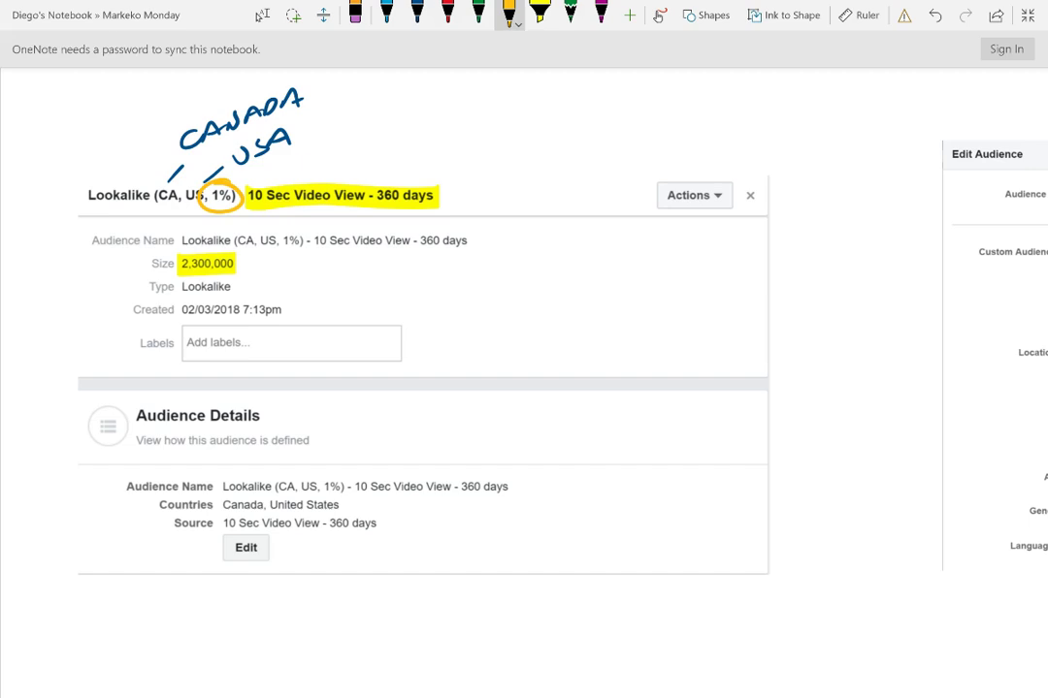
Handwrite "V.V" in orange inside a small orange circle below the lookalike audience screenshot.
{"action": "scroll", "coordinate": [422, 336], "scroll_direction": "down", "scroll_amount": 3}
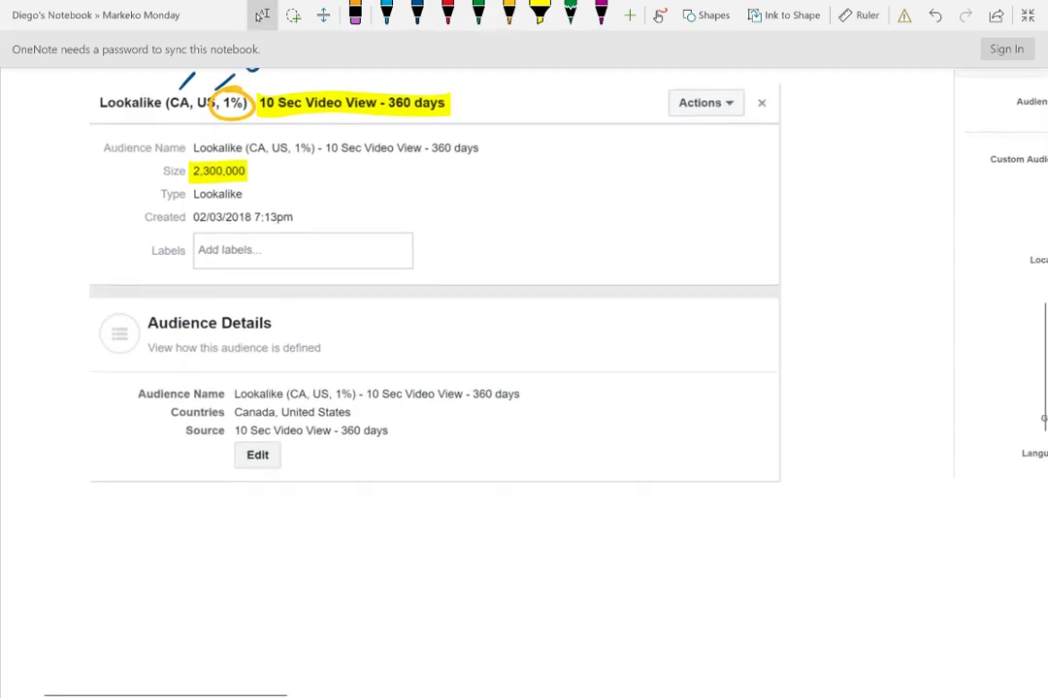
{"action": "scroll", "coordinate": [430, 252], "scroll_direction": "up", "scroll_amount": 1}
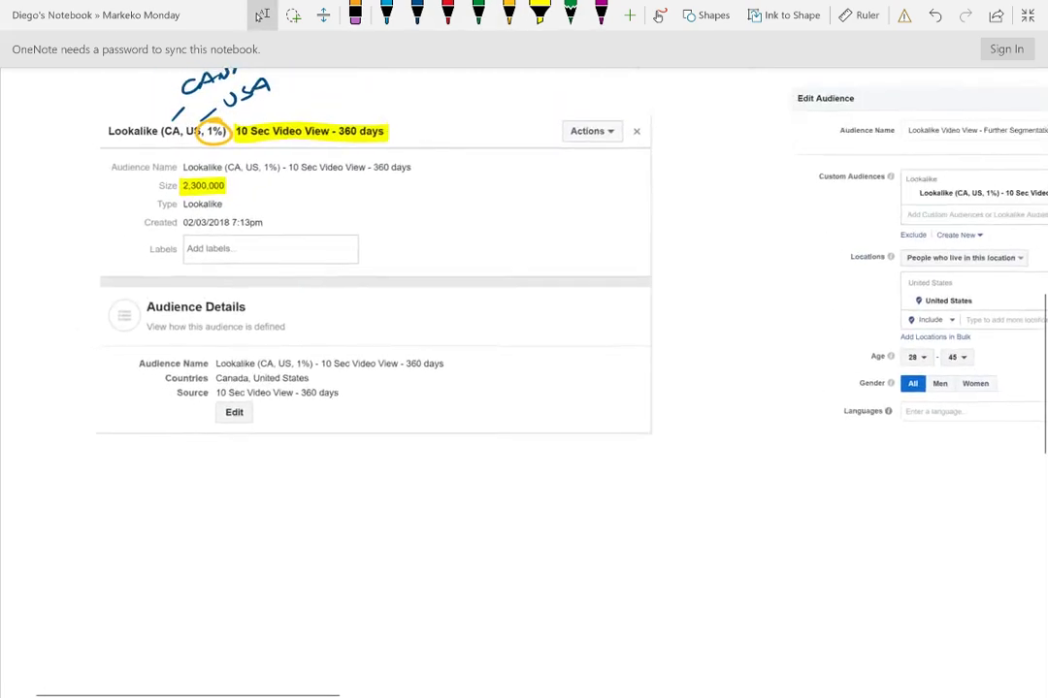
{"action": "scroll", "coordinate": [429, 252], "scroll_direction": "down", "scroll_amount": 2}
{"action": "left_click", "coordinate": [509, 15]}
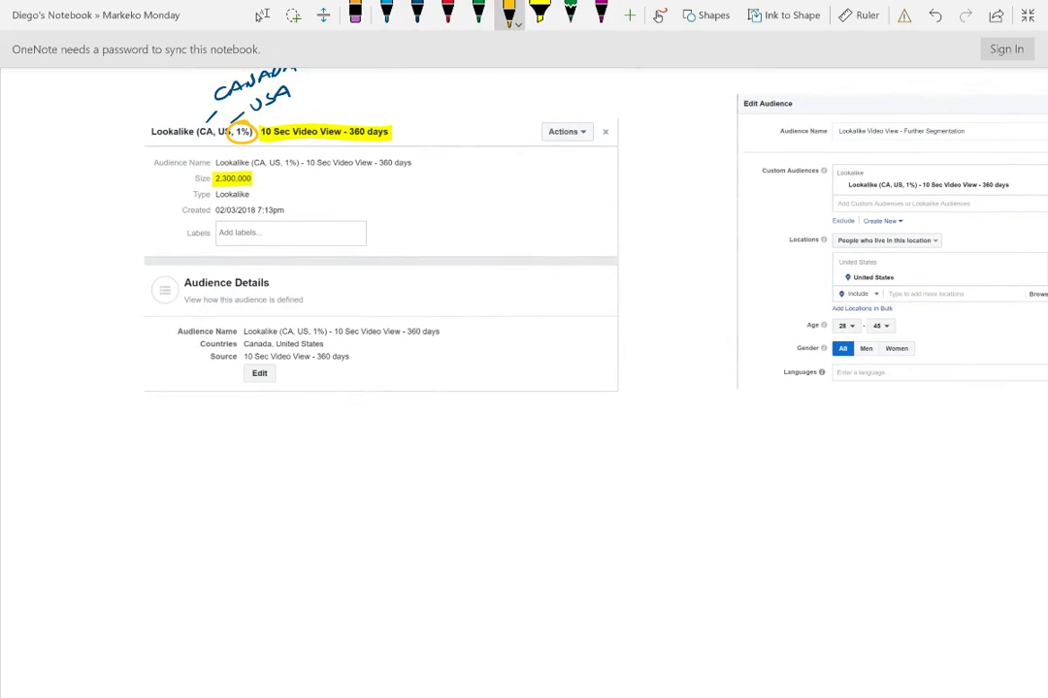
{"action": "scroll", "coordinate": [388, 242], "scroll_direction": "down", "scroll_amount": 1}
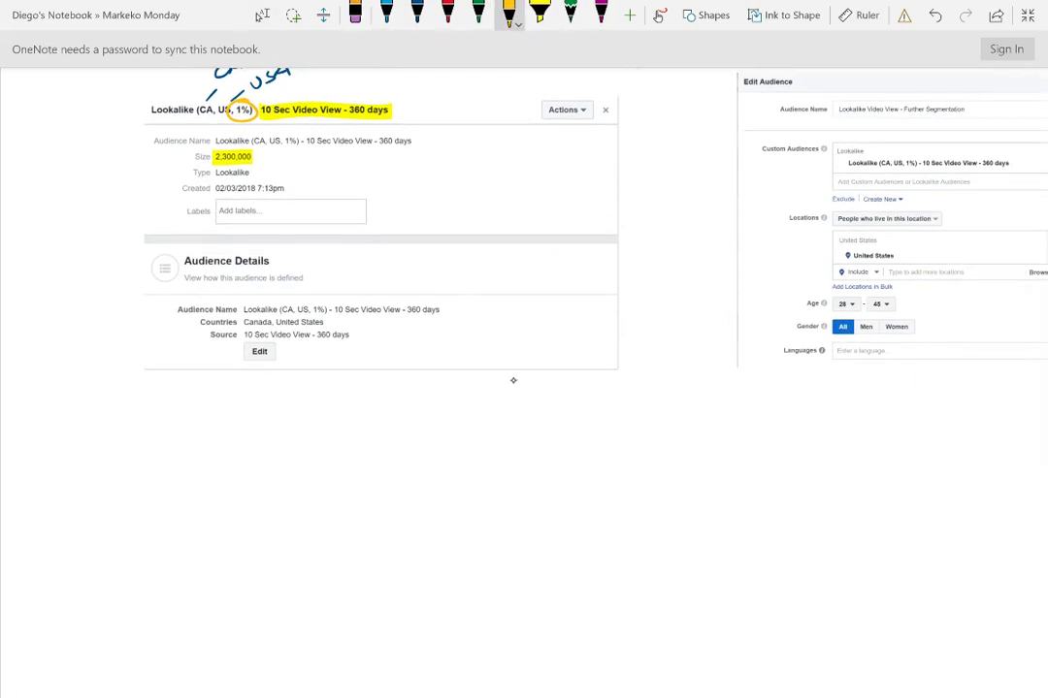
{"action": "mouse_move", "coordinate": [365, 479]}
{"action": "left_mouse_down"}
{"action": "mouse_move", "coordinate": [357, 491]}
{"action": "mouse_move", "coordinate": [377, 490]}
{"action": "left_mouse_up"}
{"action": "left_click", "coordinate": [361, 503]}
Draw a large dark blue circle around "V.V" with an outward arrow inside, and label the circle "2.3MM" with a short line.
{"action": "left_click", "coordinate": [417, 11]}
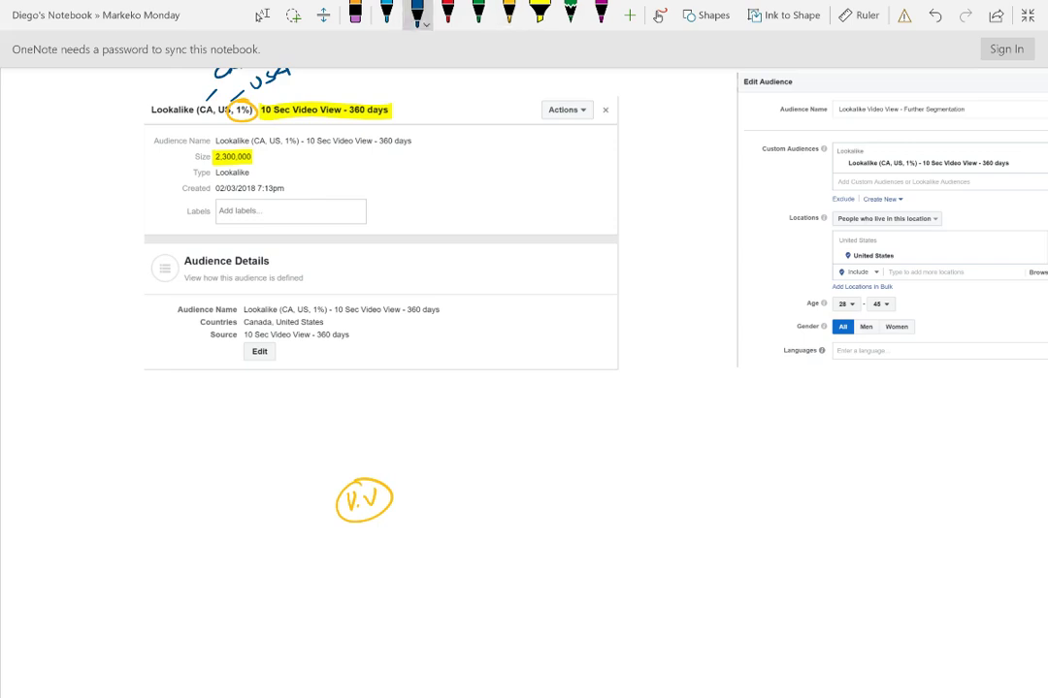
{"action": "mouse_move", "coordinate": [254, 441]}
{"action": "left_mouse_down"}
{"action": "mouse_move", "coordinate": [421, 413]}
{"action": "mouse_move", "coordinate": [407, 379]}
{"action": "mouse_move", "coordinate": [458, 397]}
{"action": "left_mouse_up"}
{"action": "left_click_drag", "start_coordinate": [393, 477], "coordinate": [485, 430]}
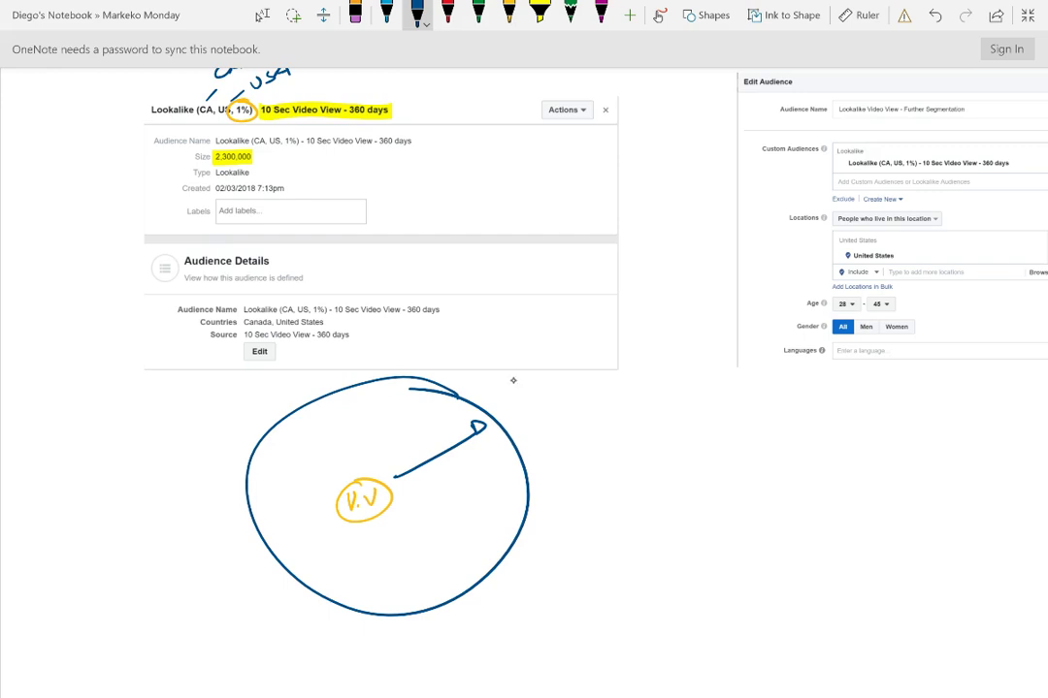
{"action": "left_click_drag", "start_coordinate": [489, 479], "coordinate": [611, 475]}
{"action": "mouse_move", "coordinate": [634, 454]}
{"action": "left_mouse_down"}
{"action": "mouse_move", "coordinate": [634, 475]}
{"action": "mouse_move", "coordinate": [681, 469]}
{"action": "left_mouse_up"}
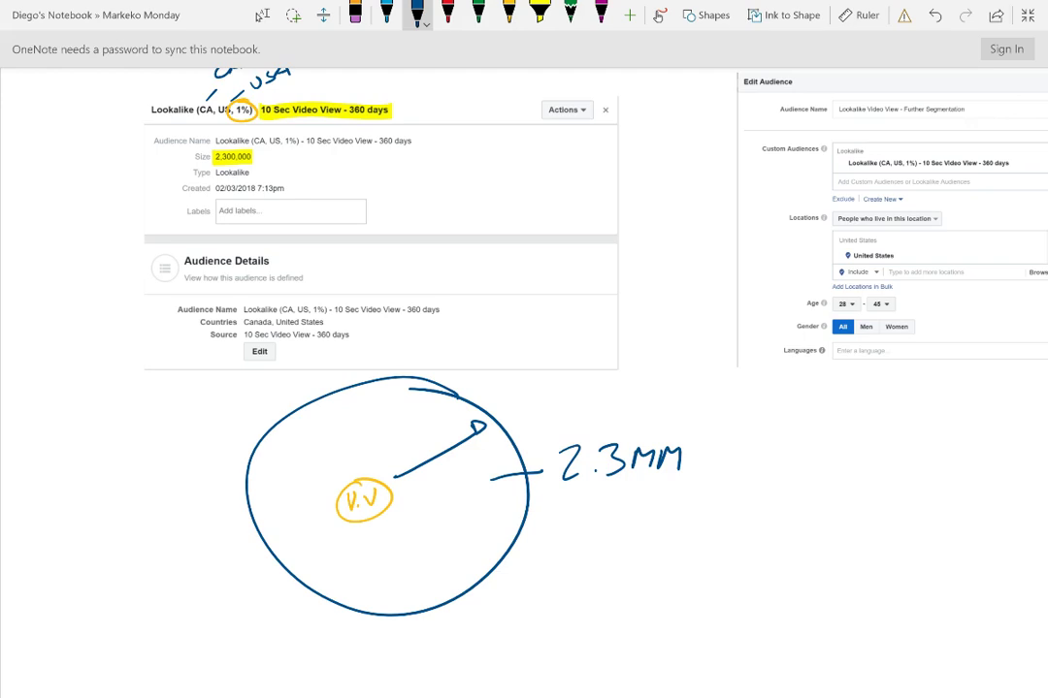
Underline the handwritten "CANADA" and "USA" in dark blue.
{"action": "left_click", "coordinate": [262, 14]}
{"action": "scroll", "coordinate": [524, 388], "scroll_direction": "up", "scroll_amount": 1}
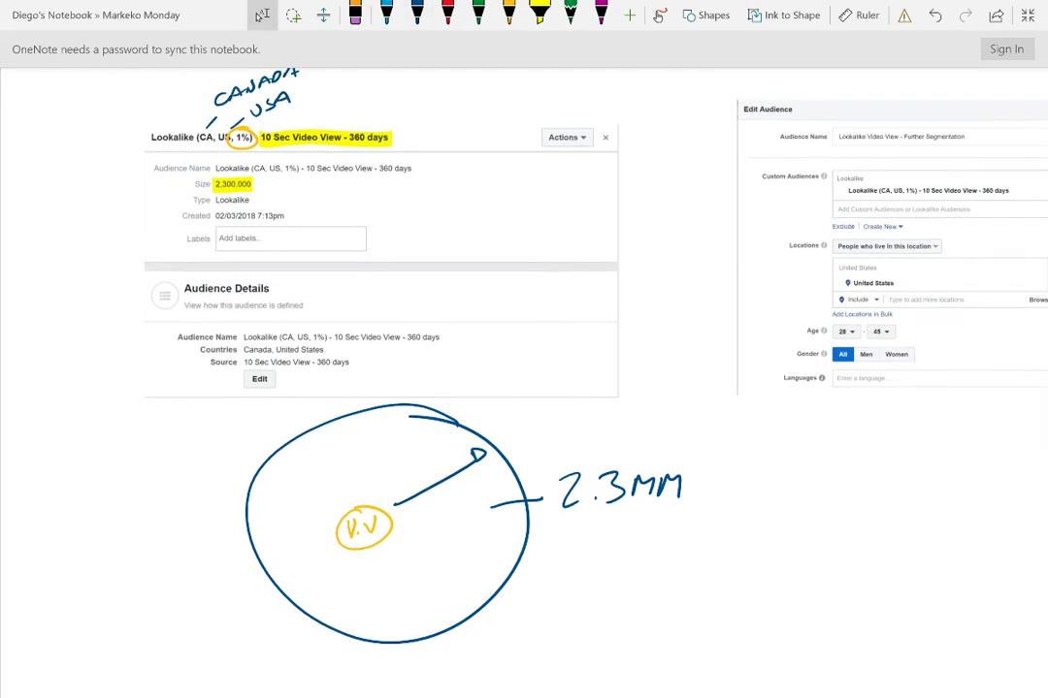
{"action": "left_click", "coordinate": [417, 15]}
{"action": "left_click_drag", "start_coordinate": [267, 123], "coordinate": [305, 100]}
{"action": "left_click_drag", "start_coordinate": [227, 108], "coordinate": [298, 74]}
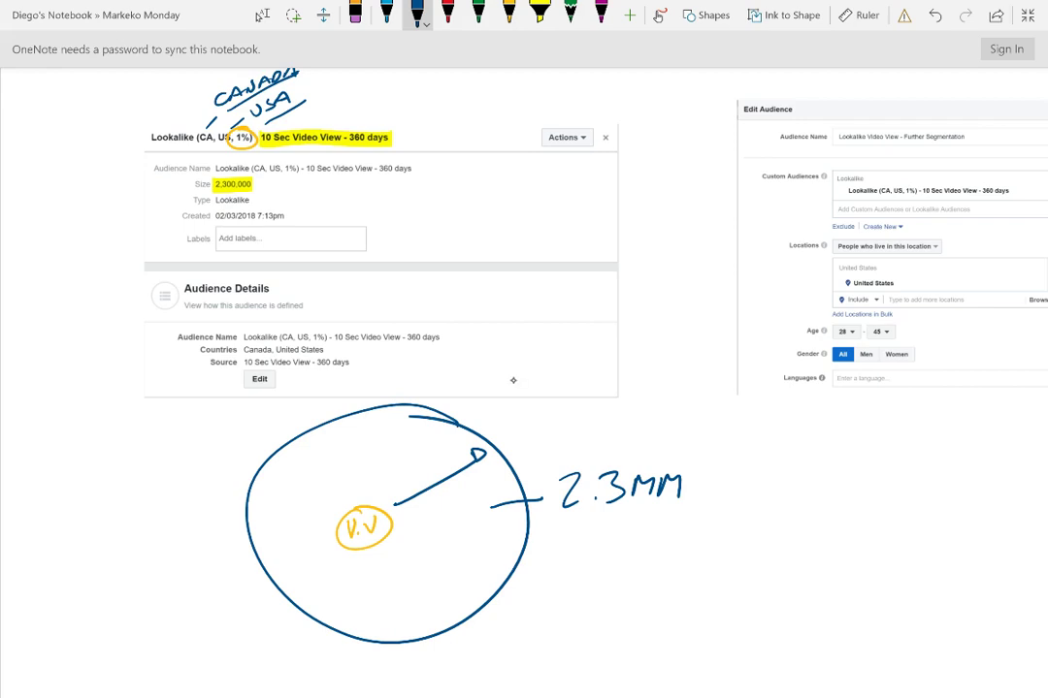
Write "2" above the arrow in the large circle and draw a dark blue arrow from the lookalike screenshot to the Edit Audience screenshot.
{"action": "left_click_drag", "start_coordinate": [424, 462], "coordinate": [437, 473]}
{"action": "left_click_drag", "start_coordinate": [626, 261], "coordinate": [712, 257]}
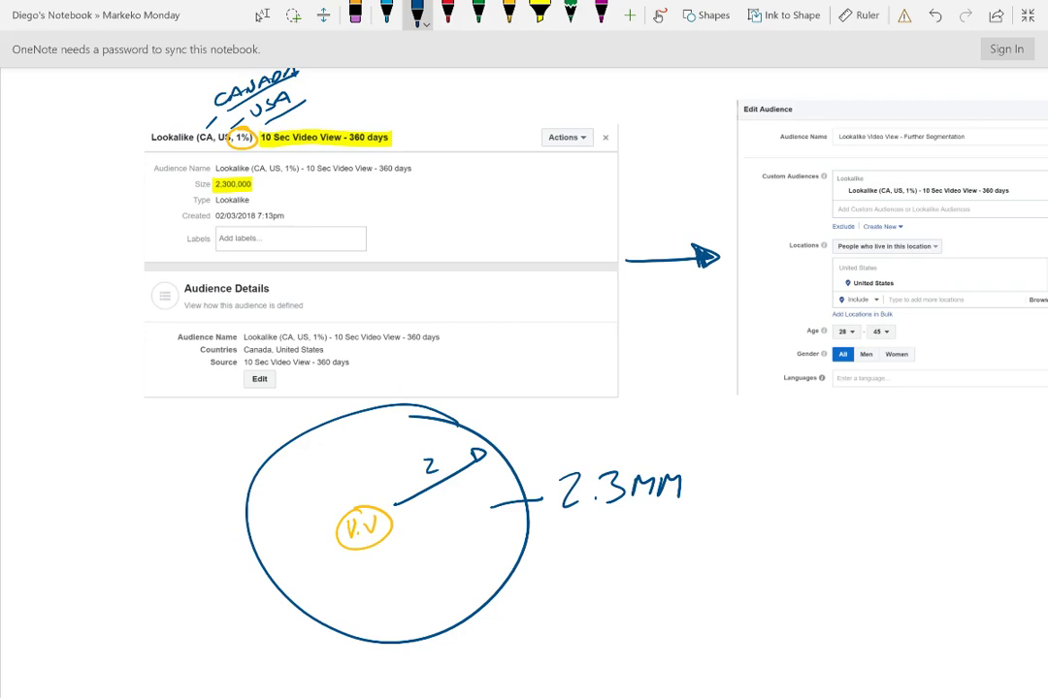
Handwrite the heading "CORE AUDIENCE" in light blue above the Edit Audience screenshot.
{"action": "scroll", "coordinate": [524, 290], "scroll_direction": "right", "scroll_amount": 10}
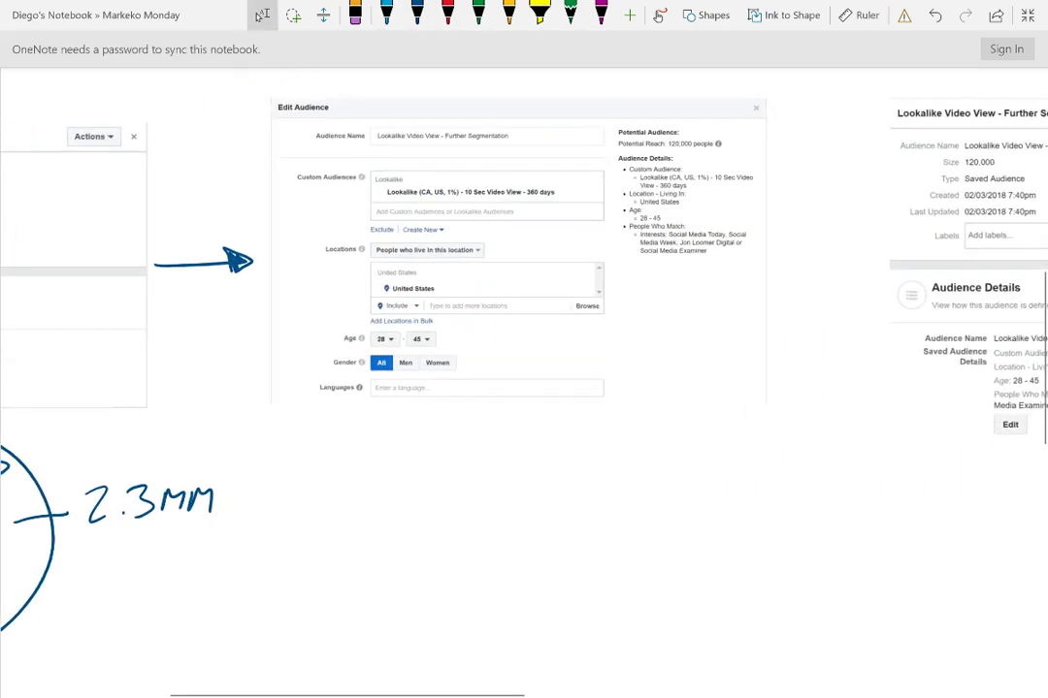
{"action": "scroll", "coordinate": [518, 252], "scroll_direction": "up", "scroll_amount": 4}
{"action": "scroll", "coordinate": [518, 252], "scroll_direction": "down", "scroll_amount": 1}
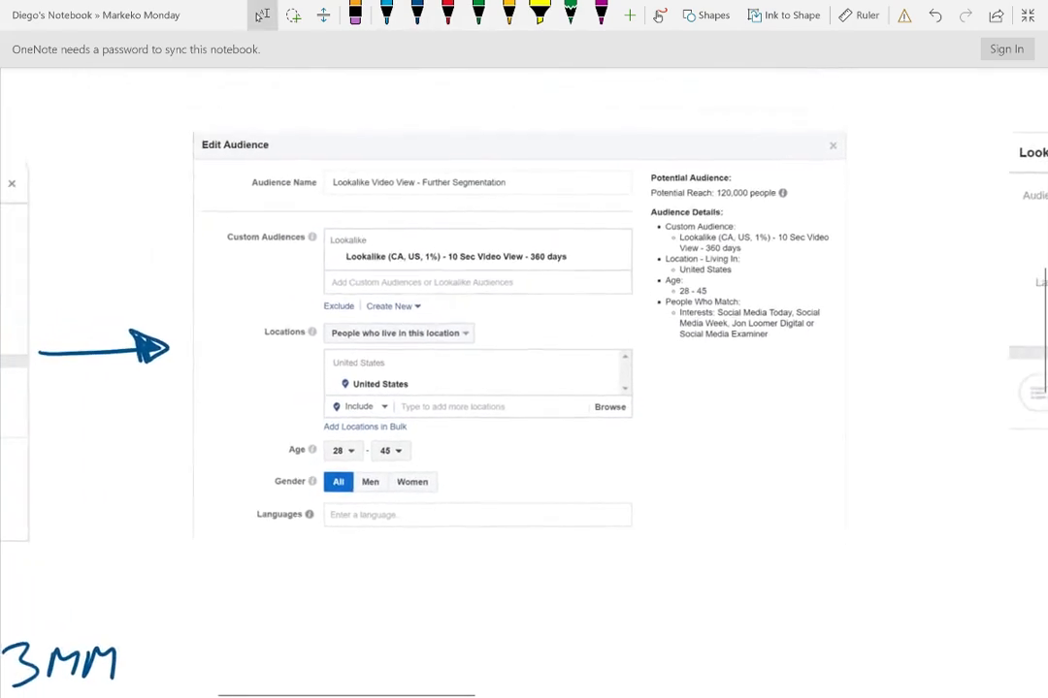
{"action": "scroll", "coordinate": [524, 340], "scroll_direction": "up", "scroll_amount": 1}
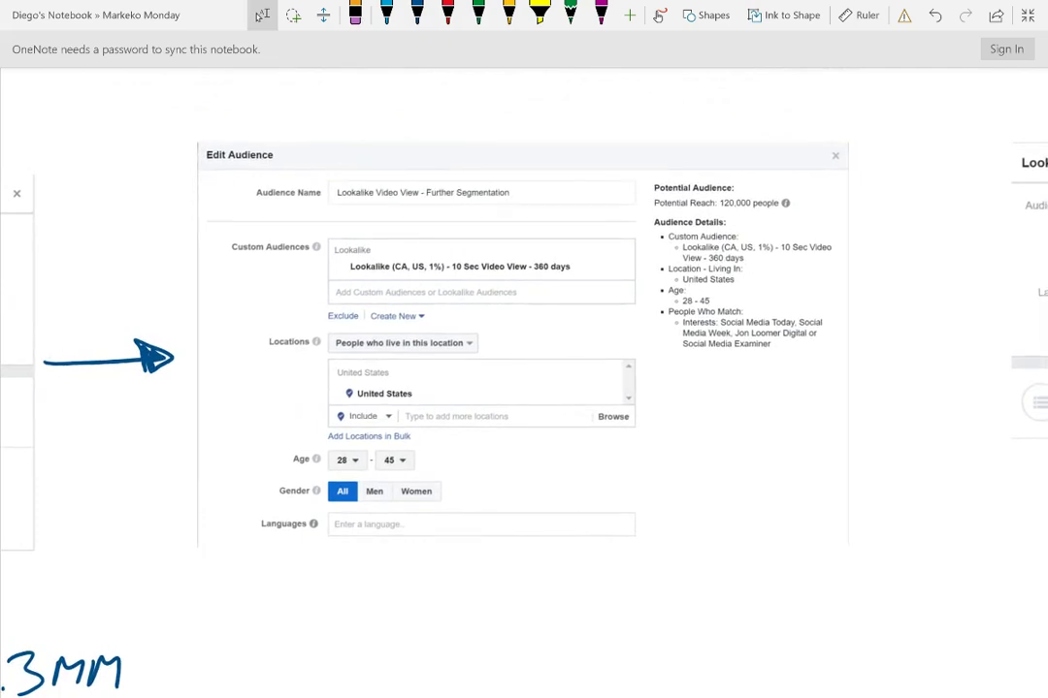
{"action": "left_click", "coordinate": [386, 15]}
{"action": "mouse_move", "coordinate": [262, 101]}
{"action": "left_mouse_down"}
{"action": "mouse_move", "coordinate": [227, 120]}
{"action": "mouse_move", "coordinate": [275, 122]}
{"action": "left_mouse_up"}
{"action": "mouse_move", "coordinate": [279, 110]}
{"action": "left_mouse_down"}
{"action": "mouse_move", "coordinate": [289, 98]}
{"action": "mouse_move", "coordinate": [281, 126]}
{"action": "mouse_move", "coordinate": [341, 103]}
{"action": "mouse_move", "coordinate": [497, 112]}
{"action": "mouse_move", "coordinate": [529, 94]}
{"action": "mouse_move", "coordinate": [556, 119]}
{"action": "mouse_move", "coordinate": [585, 118]}
{"action": "mouse_move", "coordinate": [582, 105]}
{"action": "left_mouse_up"}
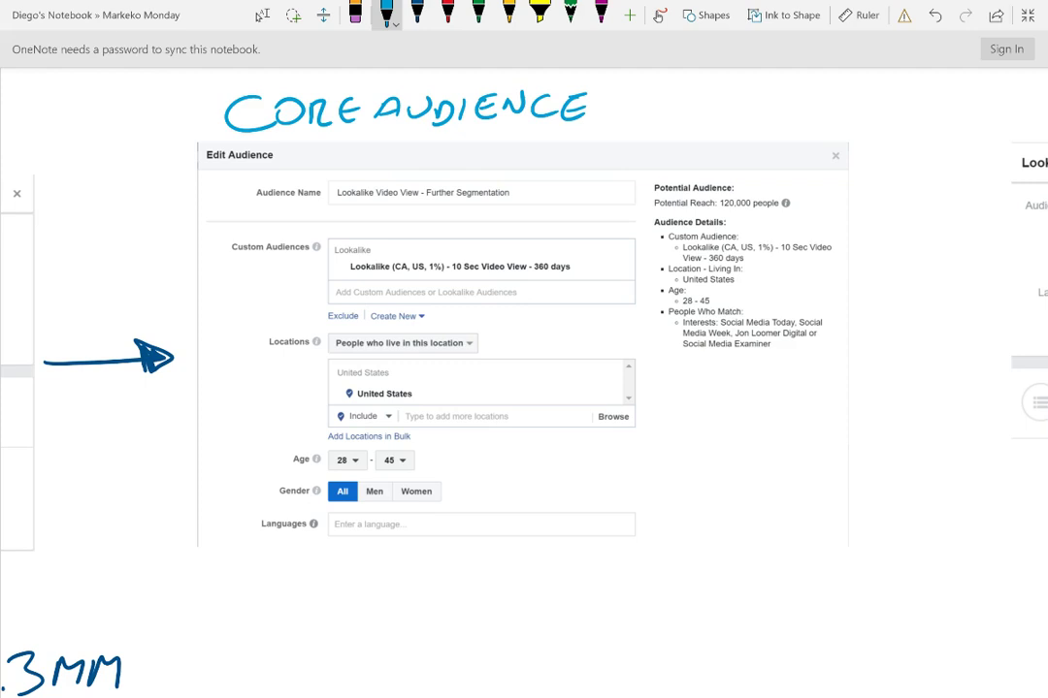
Highlight the Custom Audiences label and its lookalike entry in yellow, and draw a dark blue arrow back toward the lookalike screenshot.
{"action": "left_click", "coordinate": [540, 12]}
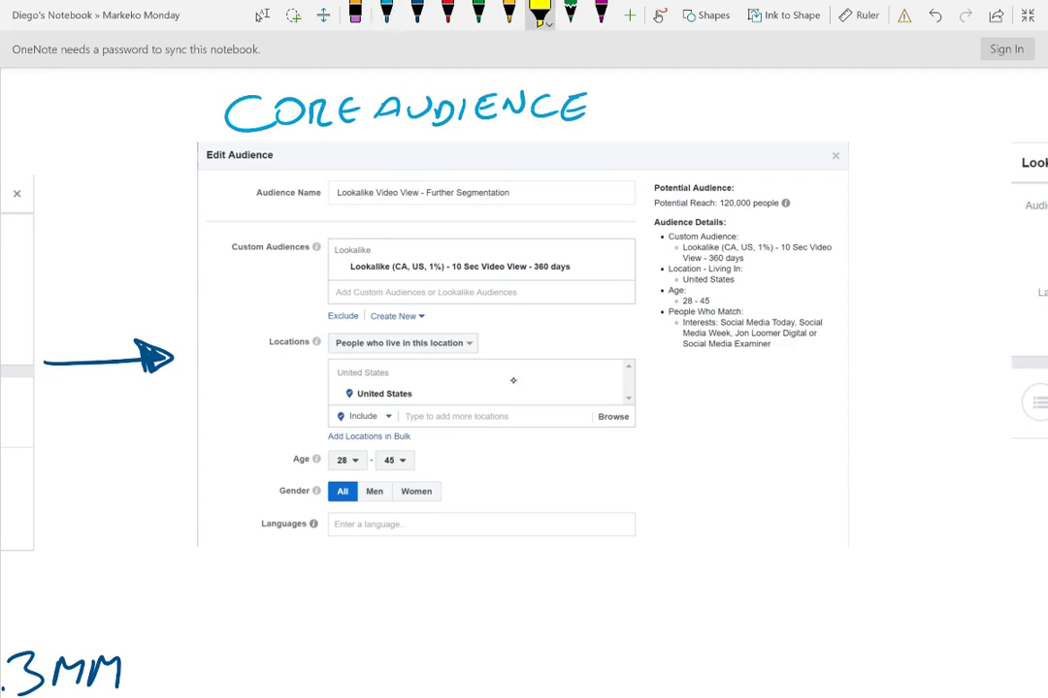
{"action": "left_click_drag", "start_coordinate": [232, 246], "coordinate": [322, 248]}
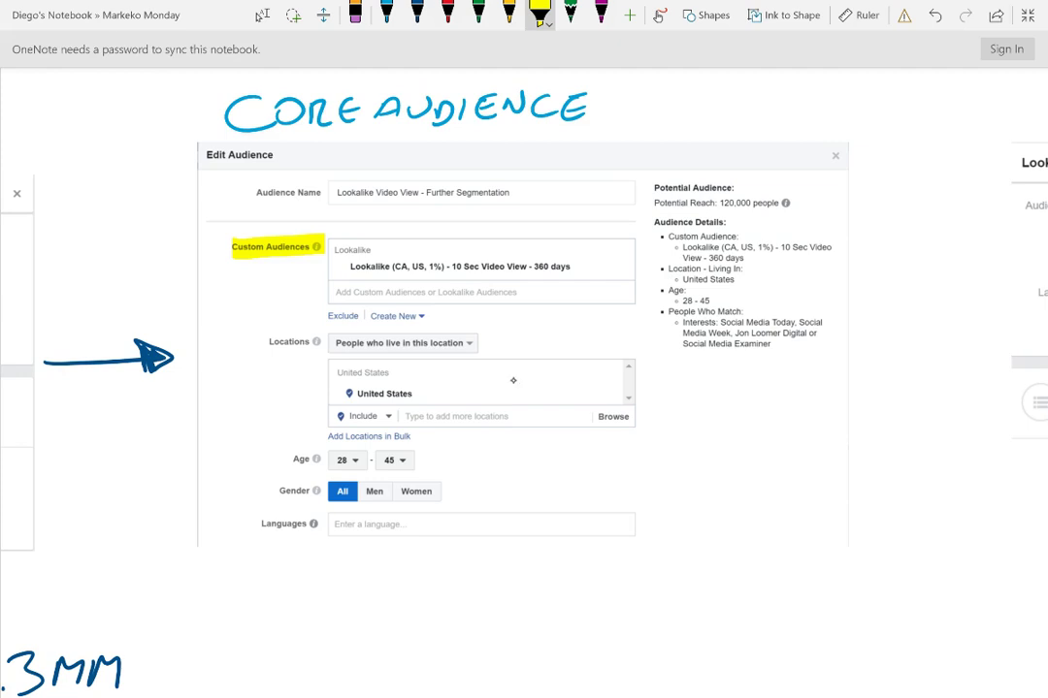
{"action": "left_click_drag", "start_coordinate": [350, 266], "coordinate": [574, 266]}
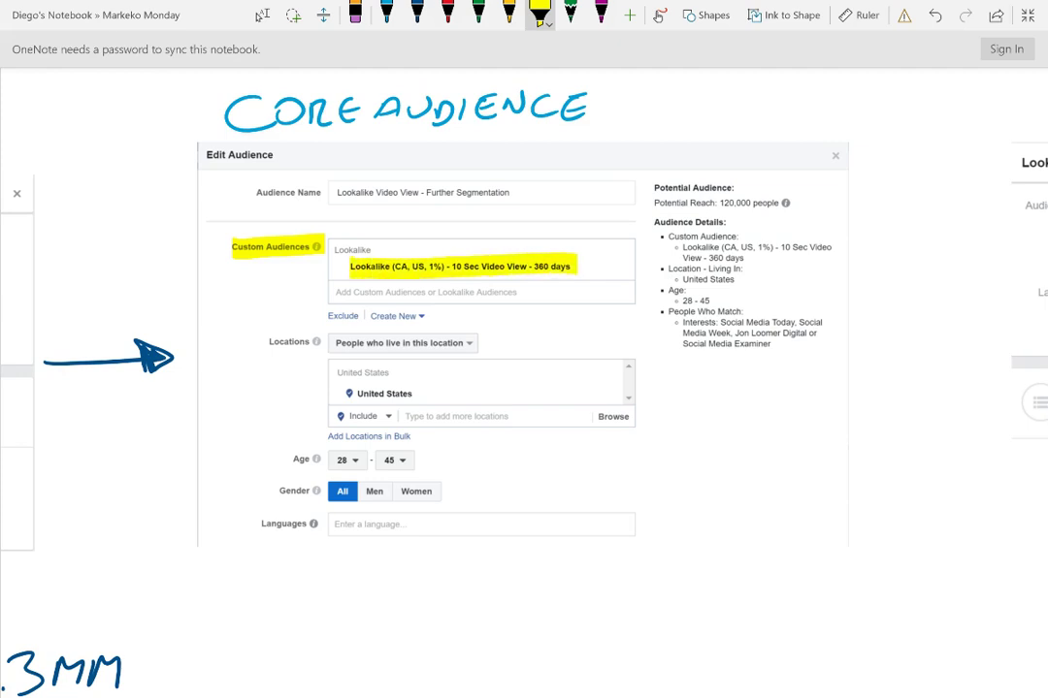
{"action": "left_click", "coordinate": [417, 11]}
{"action": "mouse_move", "coordinate": [170, 227]}
{"action": "left_mouse_down"}
{"action": "mouse_move", "coordinate": [54, 228]}
{"action": "mouse_move", "coordinate": [68, 240]}
{"action": "mouse_move", "coordinate": [56, 227]}
{"action": "mouse_move", "coordinate": [64, 233]}
{"action": "left_mouse_up"}
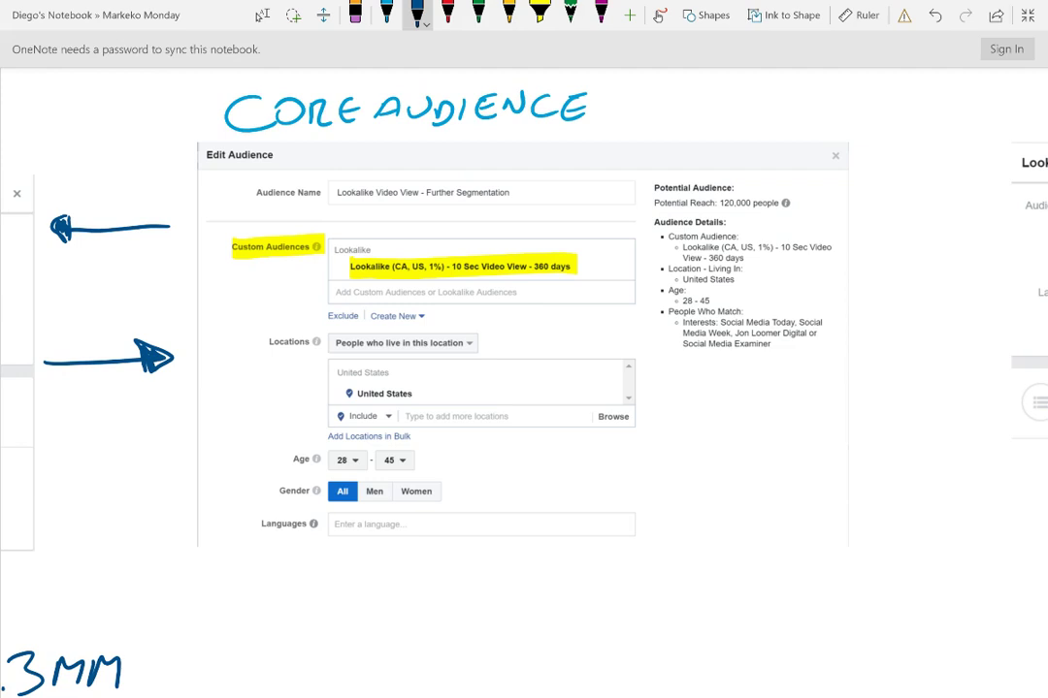
Highlight "United States" in yellow under Locations and handwrite "LOCATION" in dark blue beside it with a short connecting line.
{"action": "left_click", "coordinate": [539, 12]}
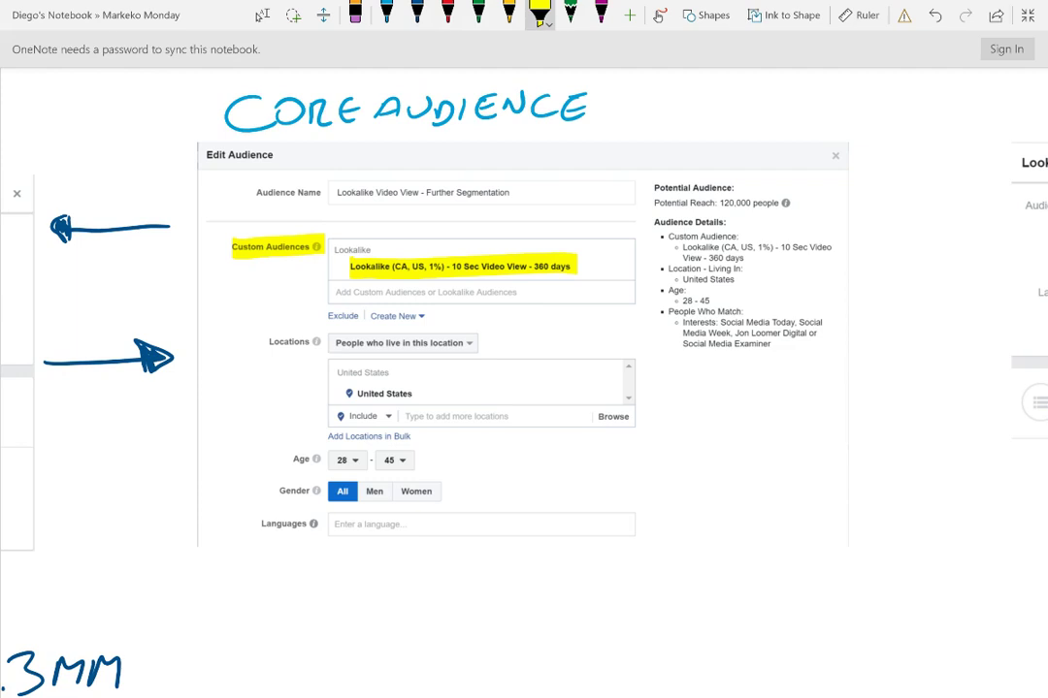
{"action": "left_click_drag", "start_coordinate": [346, 394], "coordinate": [420, 394]}
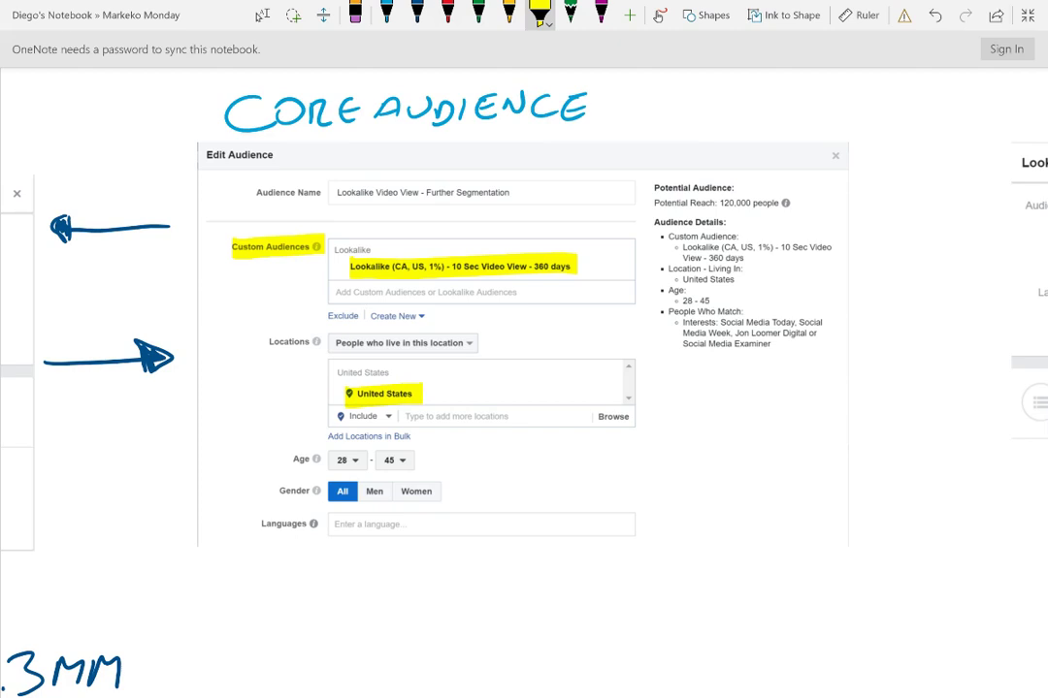
{"action": "left_click", "coordinate": [417, 15]}
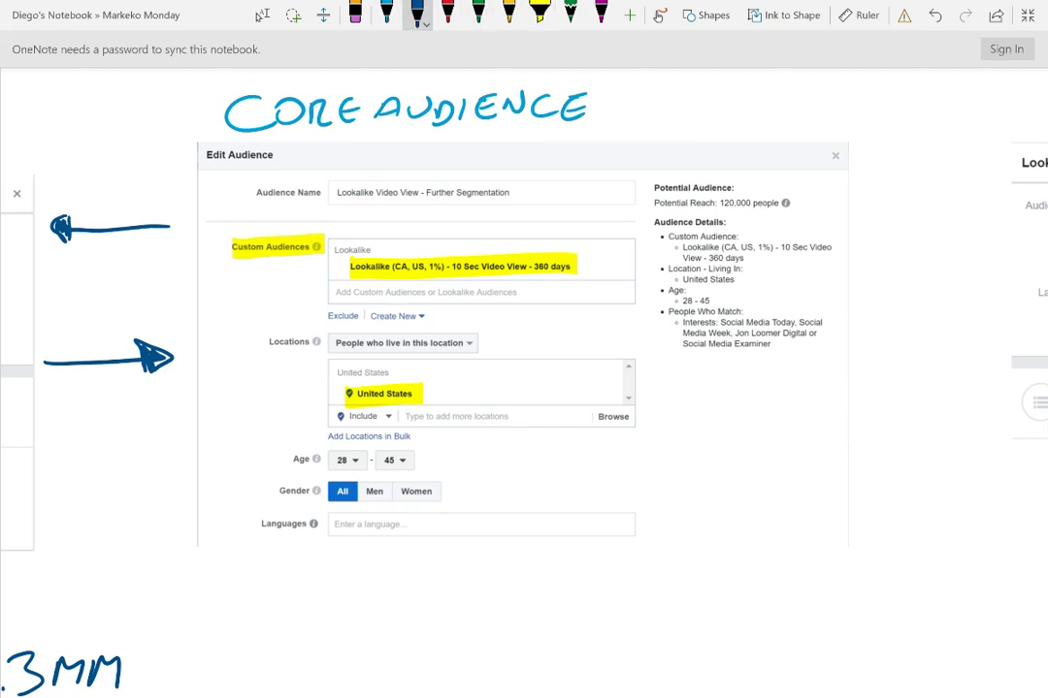
{"action": "left_click_drag", "start_coordinate": [618, 390], "coordinate": [696, 388]}
{"action": "left_click_drag", "start_coordinate": [704, 377], "coordinate": [712, 389]}
{"action": "left_click_drag", "start_coordinate": [716, 390], "coordinate": [753, 378]}
{"action": "mouse_move", "coordinate": [743, 380]}
{"action": "left_mouse_down"}
{"action": "mouse_move", "coordinate": [743, 391]}
{"action": "mouse_move", "coordinate": [764, 390]}
{"action": "left_mouse_up"}
{"action": "left_click_drag", "start_coordinate": [775, 380], "coordinate": [815, 382]}
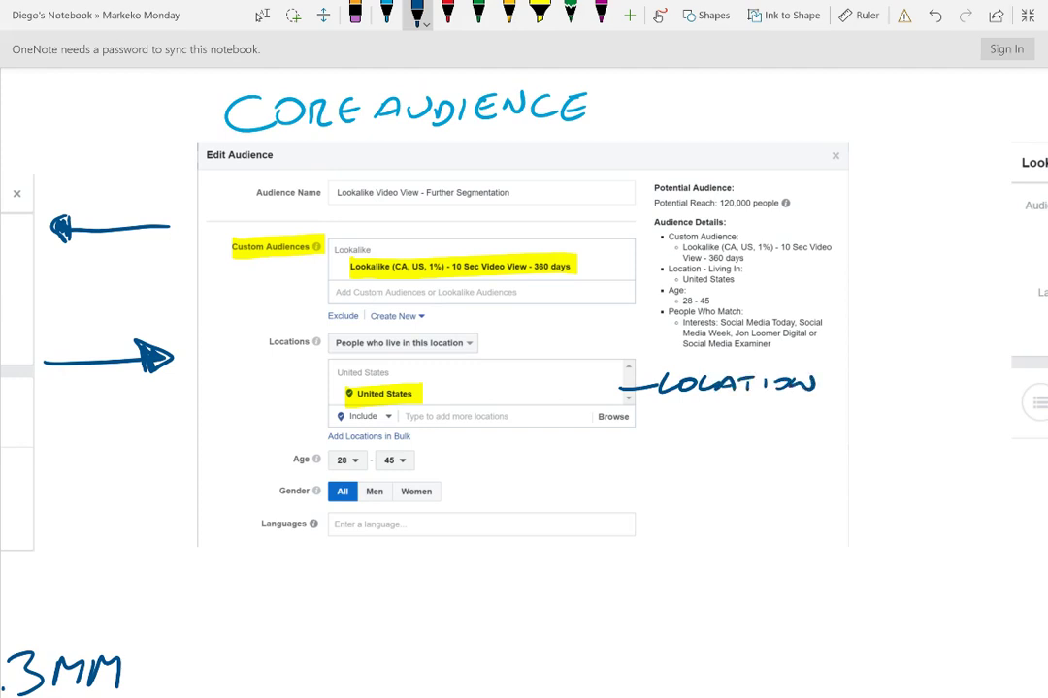
Highlight the Age row with its 28 - 45 range in yellow on the Edit Audience screenshot.
{"action": "left_click", "coordinate": [539, 12]}
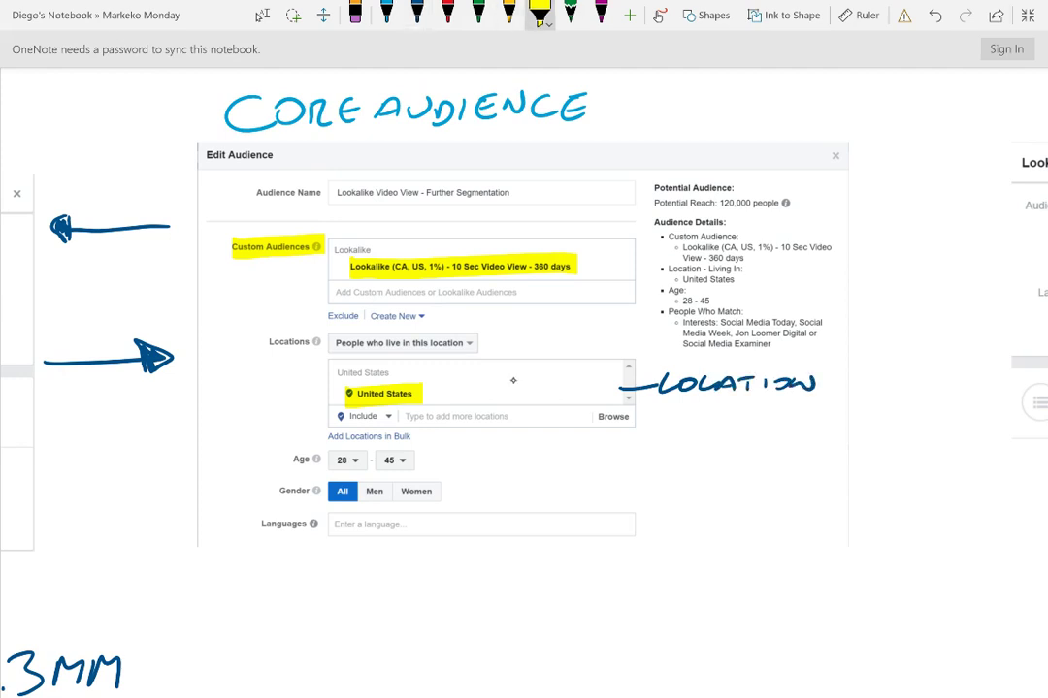
{"action": "left_click_drag", "start_coordinate": [291, 460], "coordinate": [415, 459]}
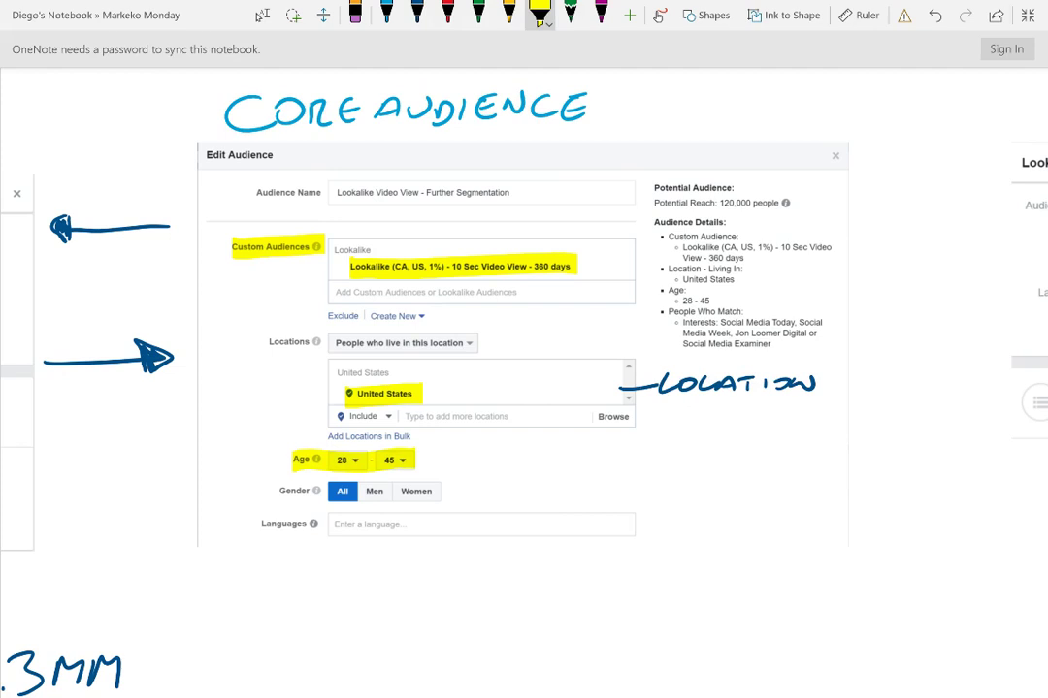
{"action": "left_click", "coordinate": [417, 12]}
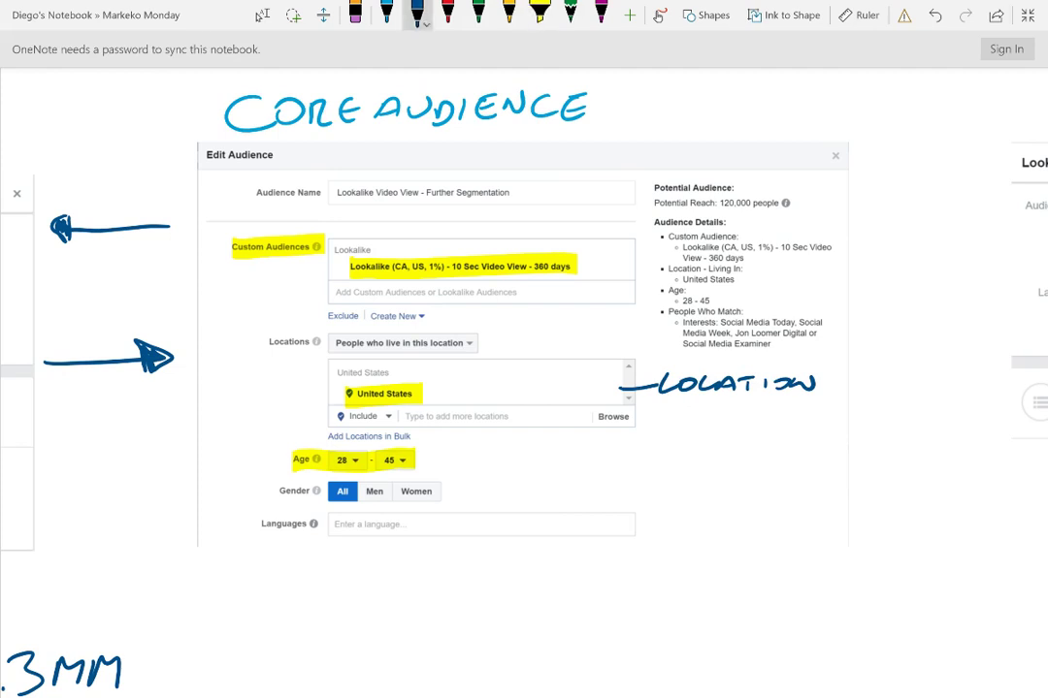
{"action": "scroll", "coordinate": [442, 330], "scroll_direction": "left", "scroll_amount": 10}
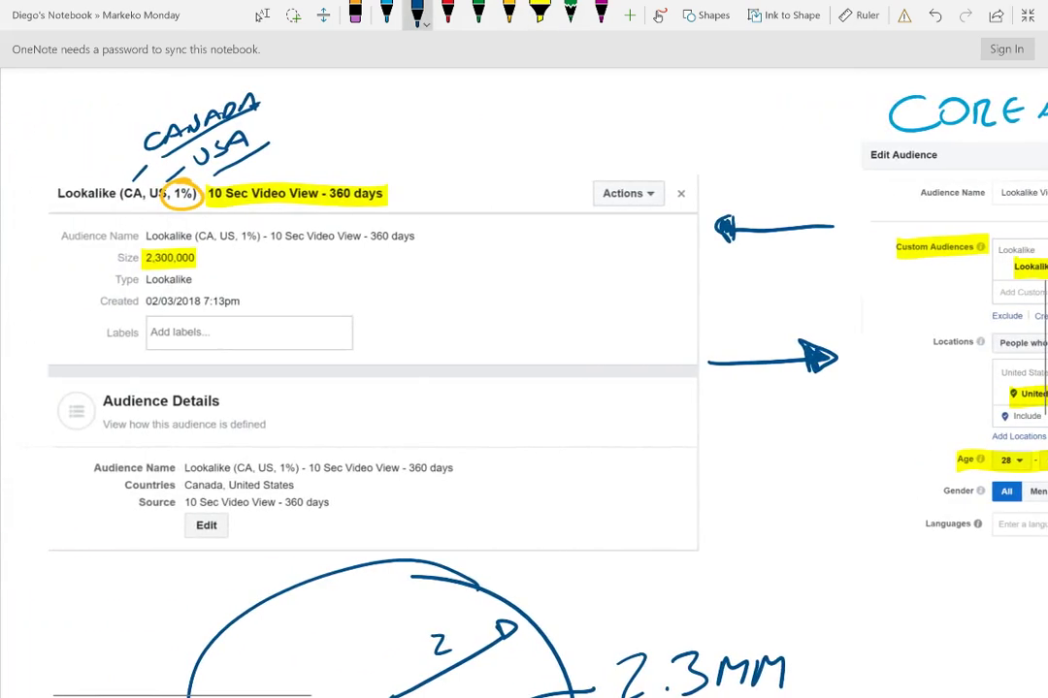
{"action": "left_click", "coordinate": [262, 15]}
{"action": "left_click", "coordinate": [417, 11]}
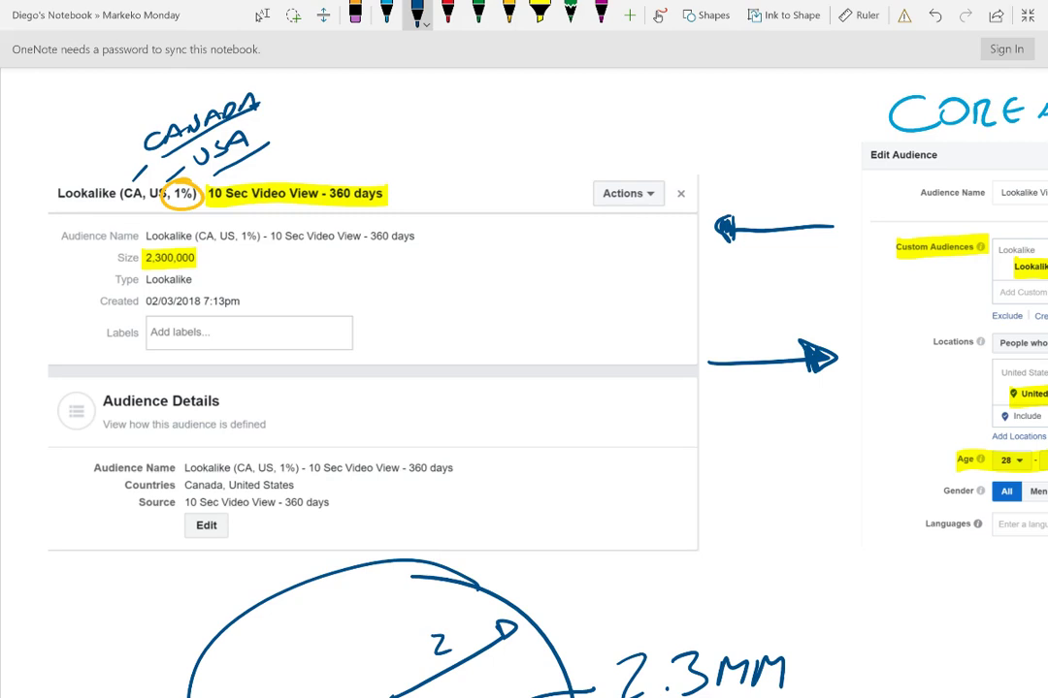
{"action": "scroll", "coordinate": [524, 378], "scroll_direction": "right", "scroll_amount": 10}
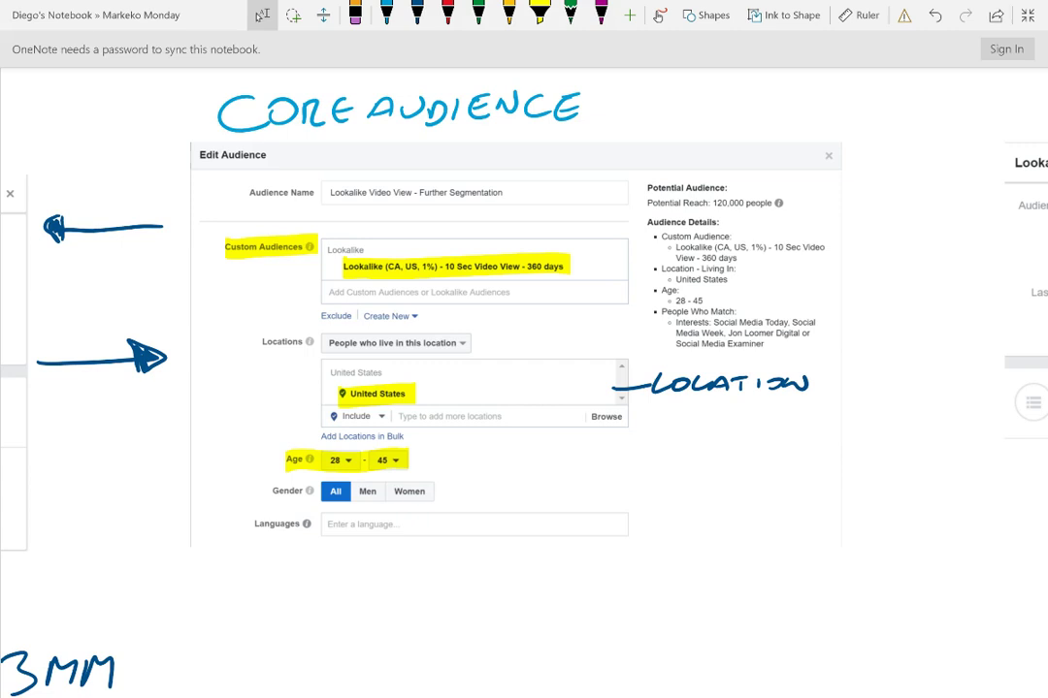
Draw a dark blue arrow from the age range to a handwritten "AGE", and underline 28 and 45.
{"action": "left_click", "coordinate": [417, 13]}
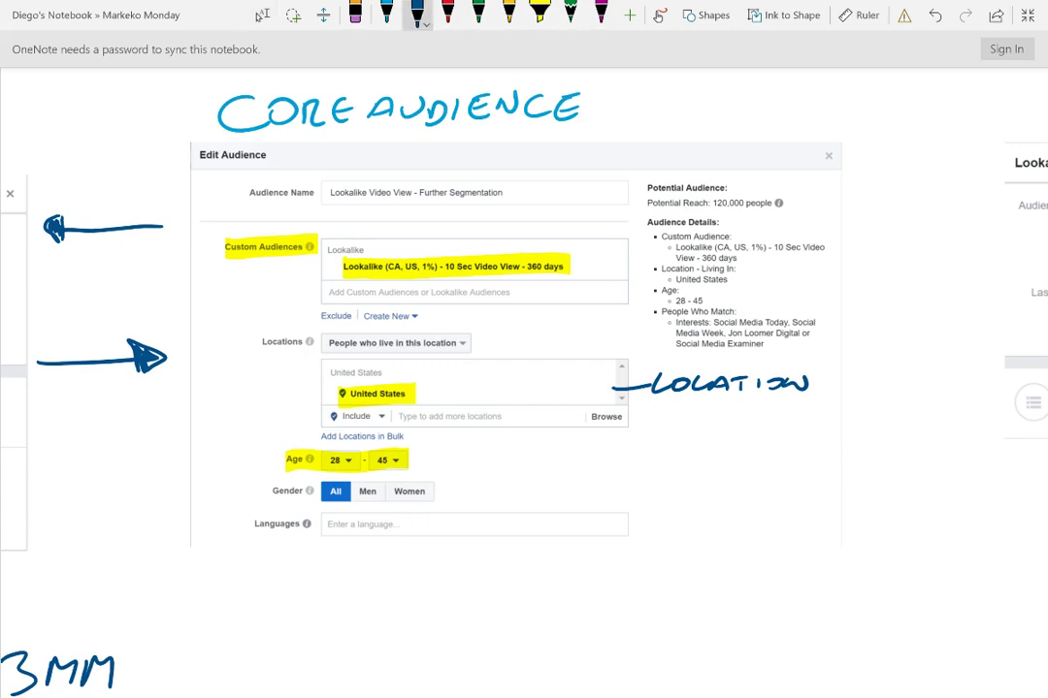
{"action": "mouse_move", "coordinate": [429, 463]}
{"action": "left_mouse_down"}
{"action": "mouse_move", "coordinate": [506, 448]}
{"action": "mouse_move", "coordinate": [518, 469]}
{"action": "mouse_move", "coordinate": [515, 461]}
{"action": "left_mouse_up"}
{"action": "mouse_move", "coordinate": [539, 451]}
{"action": "left_mouse_down"}
{"action": "mouse_move", "coordinate": [533, 463]}
{"action": "mouse_move", "coordinate": [561, 470]}
{"action": "left_mouse_up"}
{"action": "left_click_drag", "start_coordinate": [546, 459], "coordinate": [559, 459]}
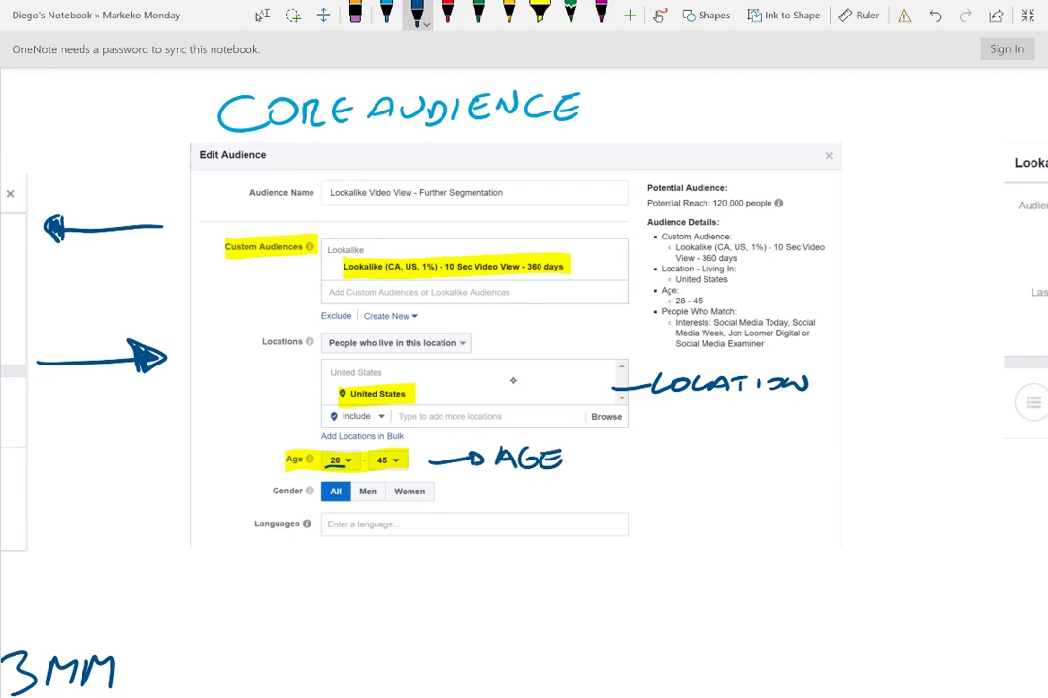
{"action": "left_click_drag", "start_coordinate": [328, 468], "coordinate": [395, 466]}
Highlight "People Who Match" and the first line of the interests below it in yellow in the audience details.
{"action": "left_click", "coordinate": [540, 13]}
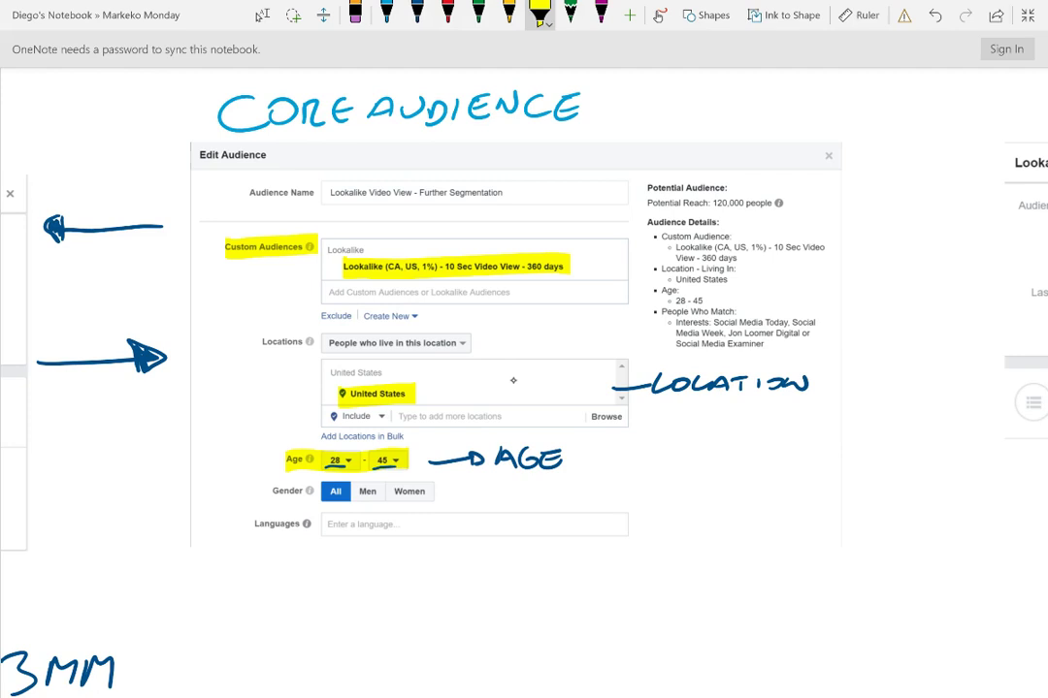
{"action": "left_click_drag", "start_coordinate": [662, 311], "coordinate": [737, 312]}
{"action": "left_click_drag", "start_coordinate": [676, 322], "coordinate": [815, 323]}
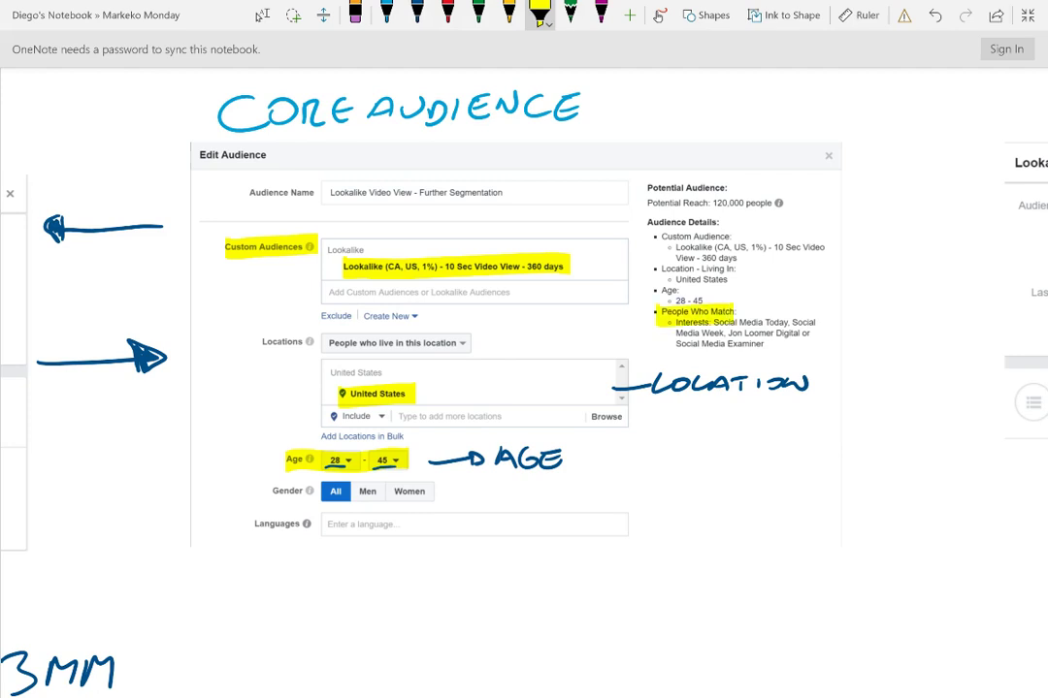
{"action": "left_click", "coordinate": [262, 14]}
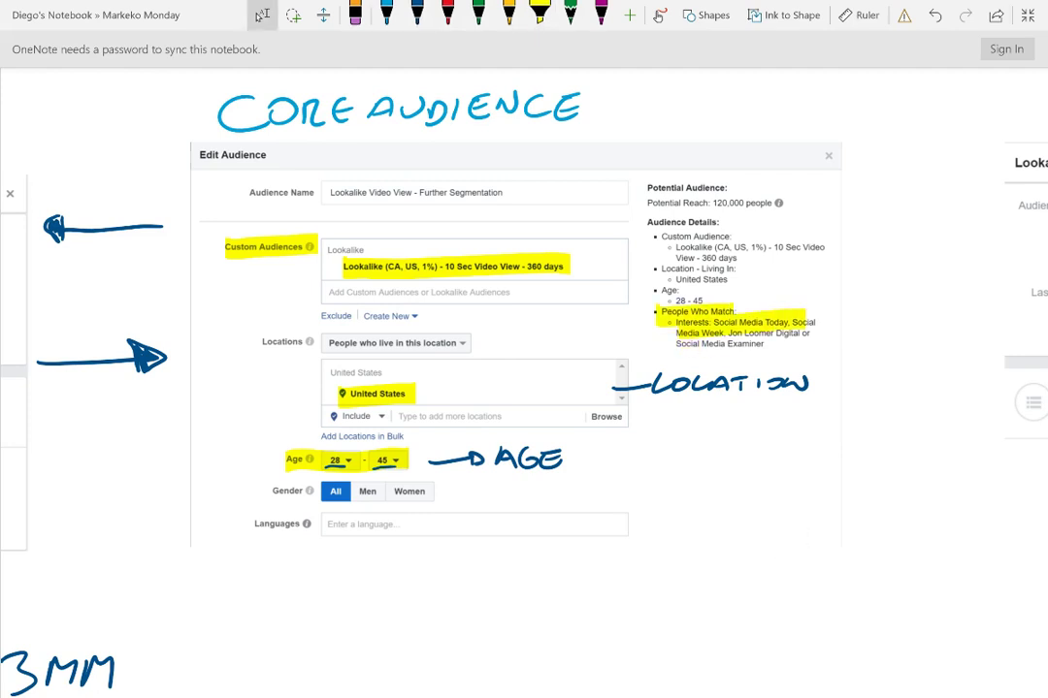
Extend the yellow highlight over the remaining interests through "Social Media Examiner" in the audience details.
{"action": "left_click", "coordinate": [513, 343]}
{"action": "left_click", "coordinate": [417, 15]}
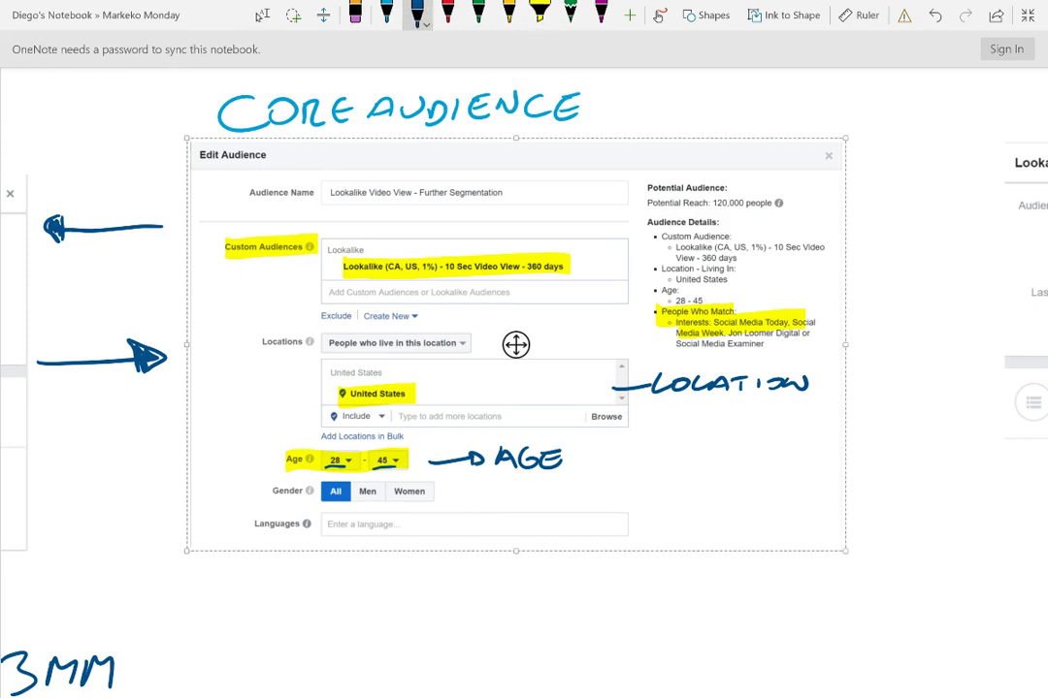
{"action": "left_click", "coordinate": [539, 14]}
{"action": "left_click_drag", "start_coordinate": [676, 345], "coordinate": [766, 344]}
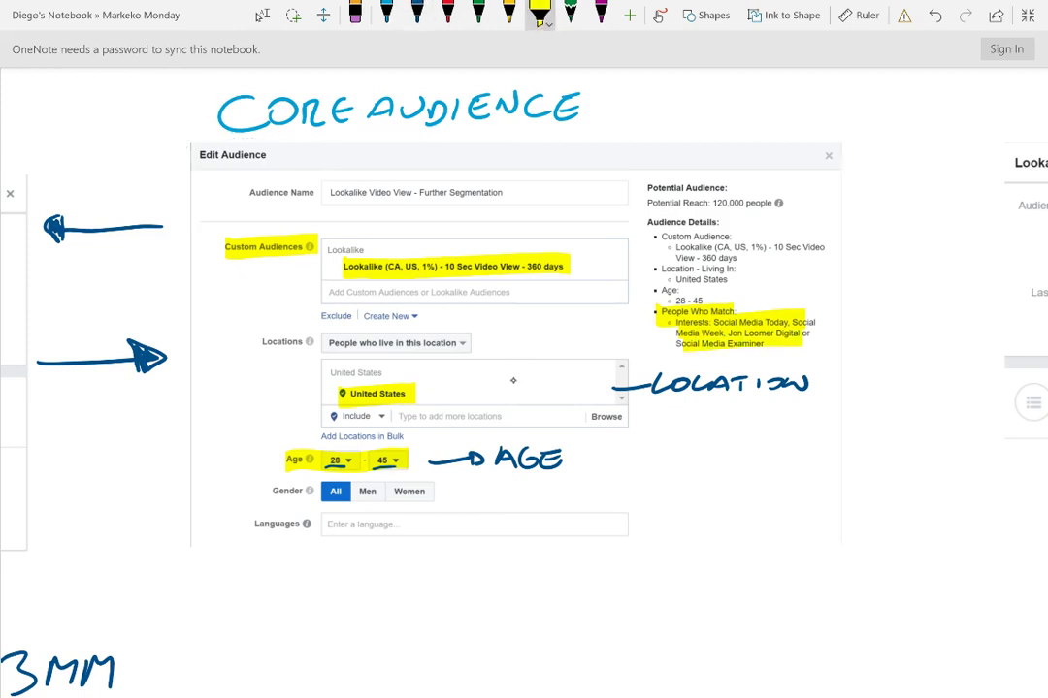
Handwrite "INTEREST" in dark blue beside the highlighted interests, joined to them by a short line.
{"action": "left_click", "coordinate": [417, 14]}
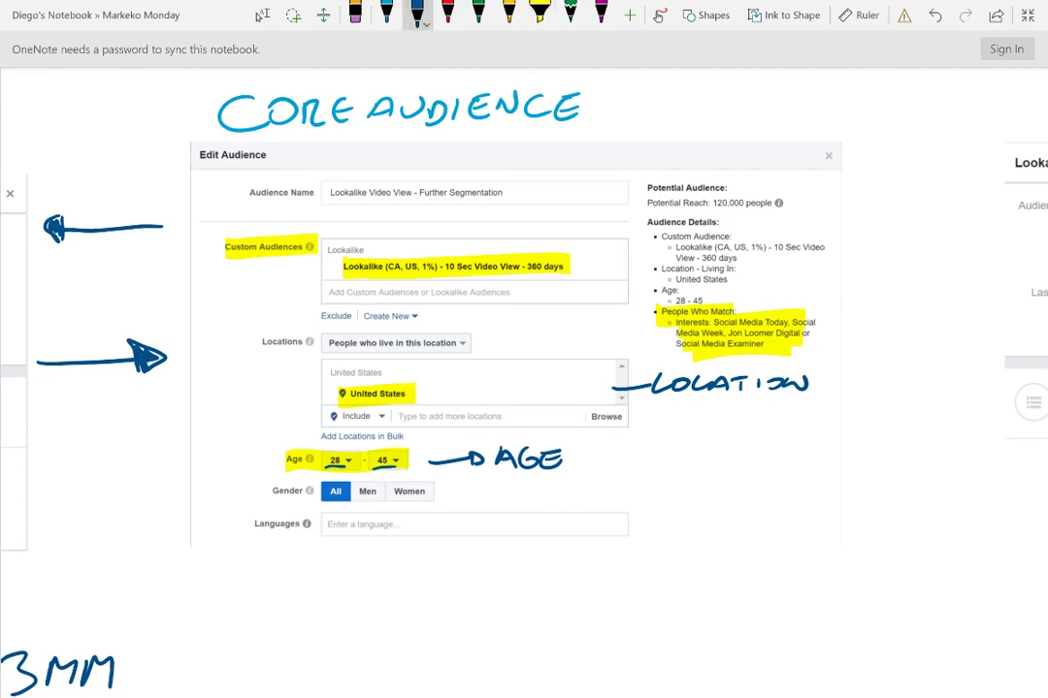
{"action": "left_click_drag", "start_coordinate": [774, 311], "coordinate": [821, 281]}
{"action": "left_click_drag", "start_coordinate": [796, 298], "coordinate": [836, 282]}
{"action": "mouse_move", "coordinate": [850, 285]}
{"action": "left_mouse_down"}
{"action": "mouse_move", "coordinate": [848, 294]}
{"action": "mouse_move", "coordinate": [873, 282]}
{"action": "left_mouse_up"}
{"action": "mouse_move", "coordinate": [863, 283]}
{"action": "left_mouse_down"}
{"action": "mouse_move", "coordinate": [863, 296]}
{"action": "mouse_move", "coordinate": [905, 286]}
{"action": "left_mouse_up"}
{"action": "mouse_move", "coordinate": [916, 284]}
{"action": "left_mouse_down"}
{"action": "mouse_move", "coordinate": [908, 296]}
{"action": "mouse_move", "coordinate": [946, 281]}
{"action": "left_mouse_up"}
{"action": "left_click_drag", "start_coordinate": [937, 283], "coordinate": [936, 295]}
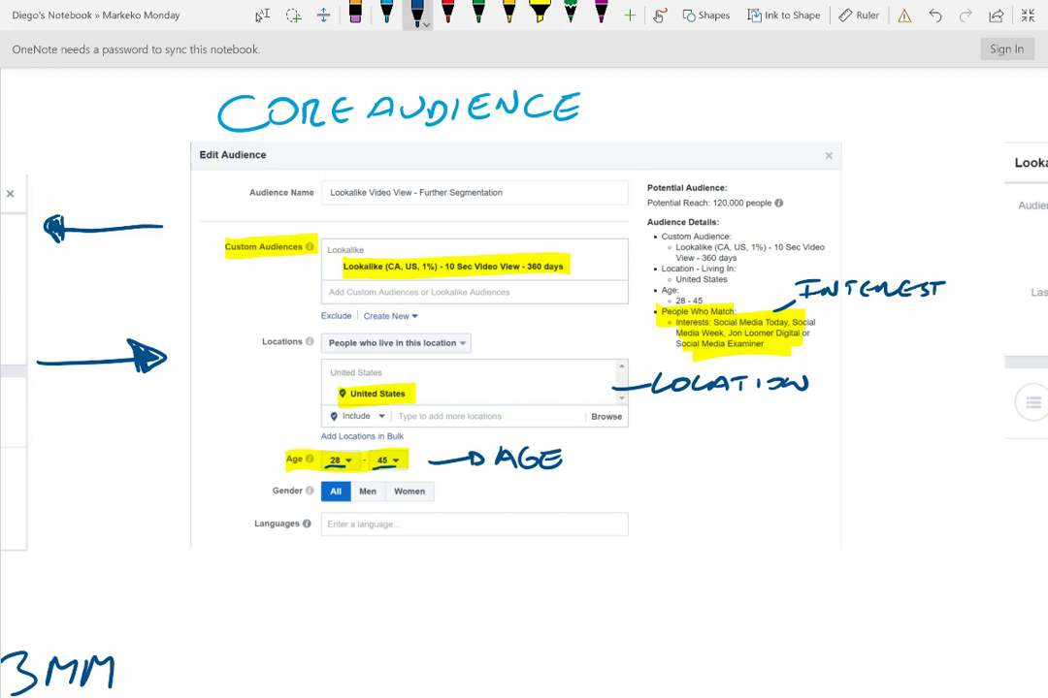
Highlight "120,000 people" in yellow and draw a dark blue arrow from Potential Reach to the lookalike entry under Custom Audiences.
{"action": "left_click", "coordinate": [538, 13]}
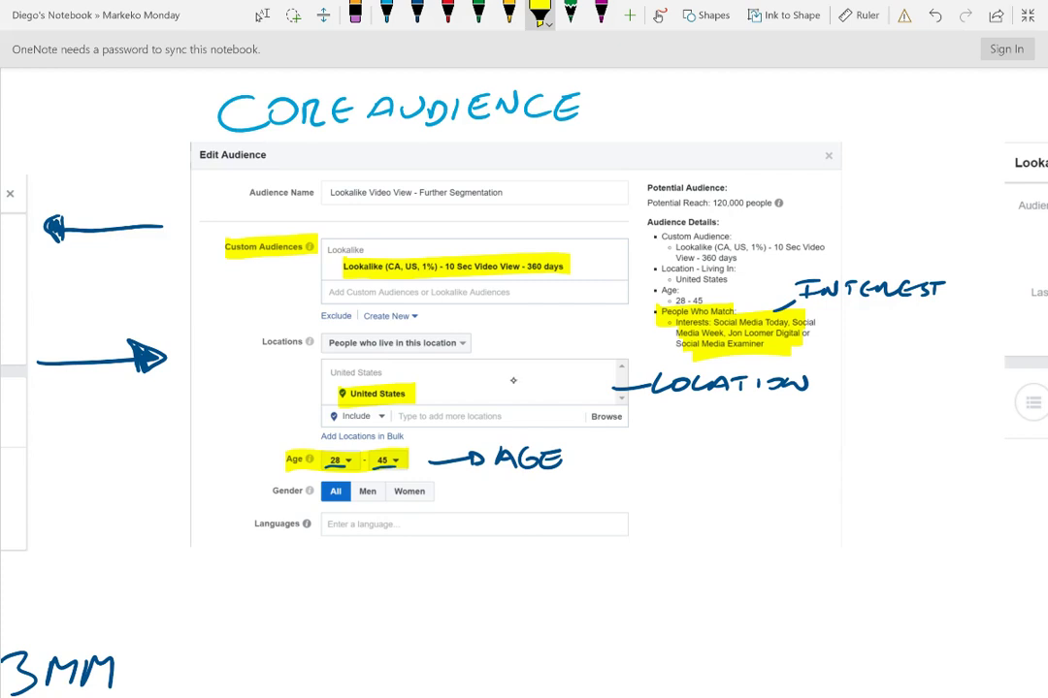
{"action": "left_click_drag", "start_coordinate": [714, 203], "coordinate": [783, 203]}
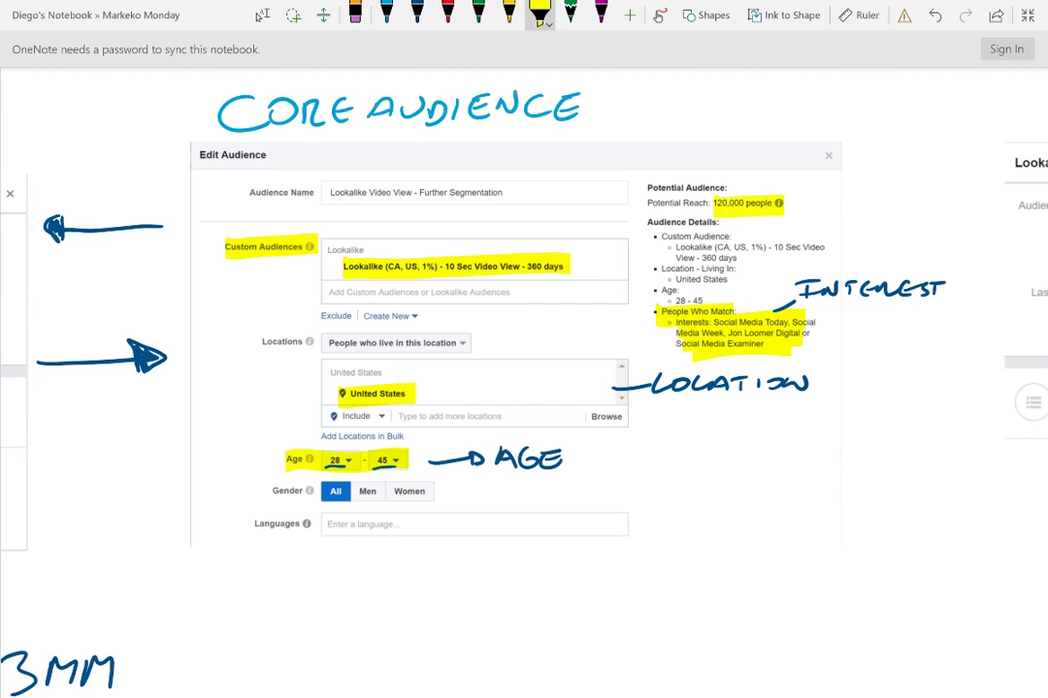
{"action": "left_click", "coordinate": [417, 13]}
{"action": "mouse_move", "coordinate": [645, 206]}
{"action": "left_mouse_down"}
{"action": "mouse_move", "coordinate": [577, 261]}
{"action": "mouse_move", "coordinate": [588, 256]}
{"action": "left_mouse_up"}
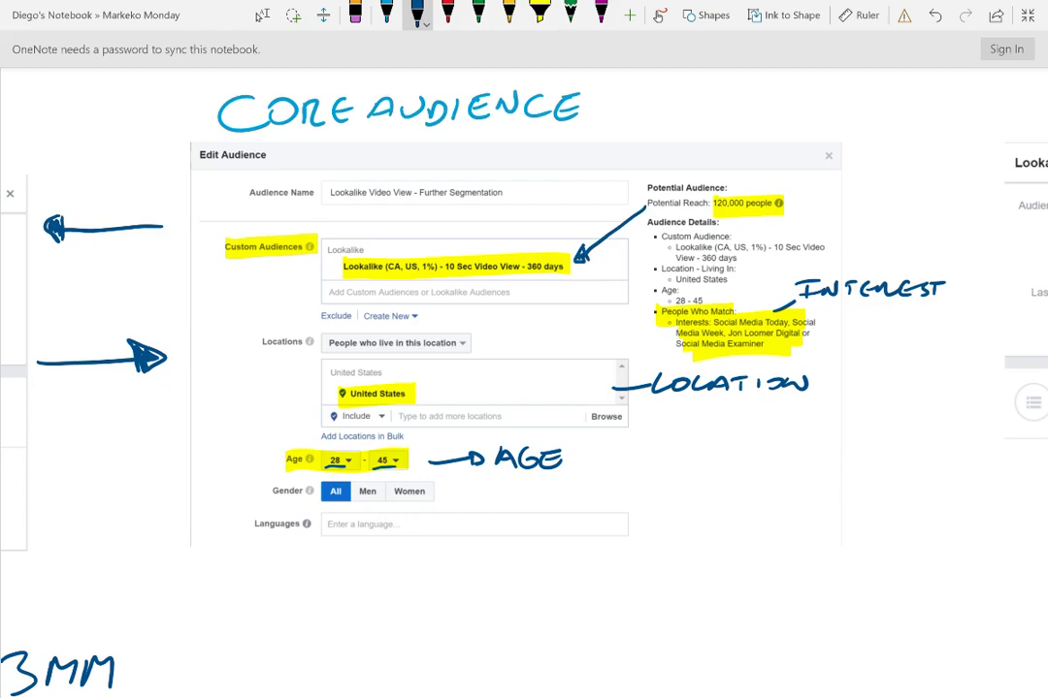
Draw a large dark blue circle below the Edit Audience screenshot and label it "2.3MM" with a connecting line.
{"action": "scroll", "coordinate": [524, 388], "scroll_direction": "down", "scroll_amount": 2}
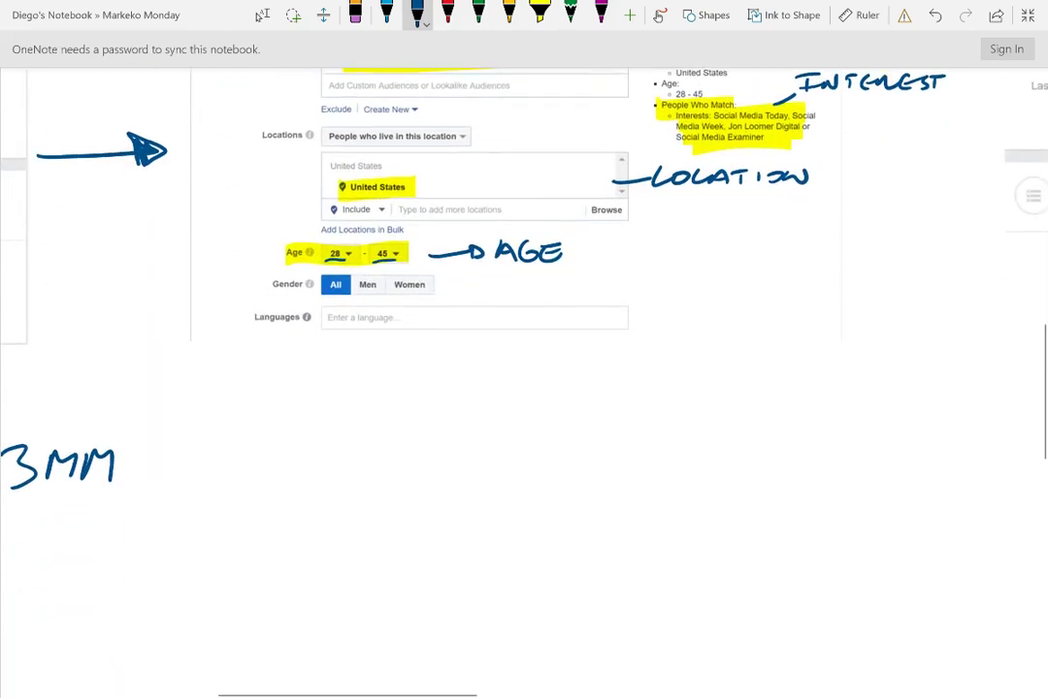
{"action": "scroll", "coordinate": [561, 497], "scroll_direction": "down", "scroll_amount": 3}
{"action": "scroll", "coordinate": [524, 388], "scroll_direction": "down", "scroll_amount": 2}
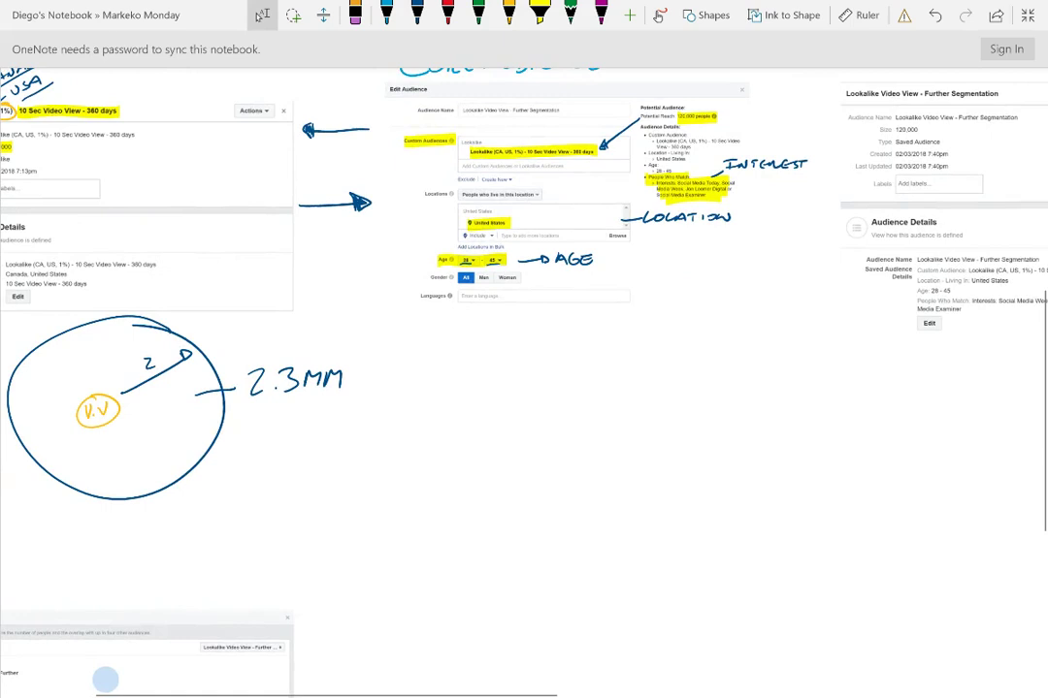
{"action": "left_click", "coordinate": [508, 14]}
{"action": "left_click", "coordinate": [418, 15]}
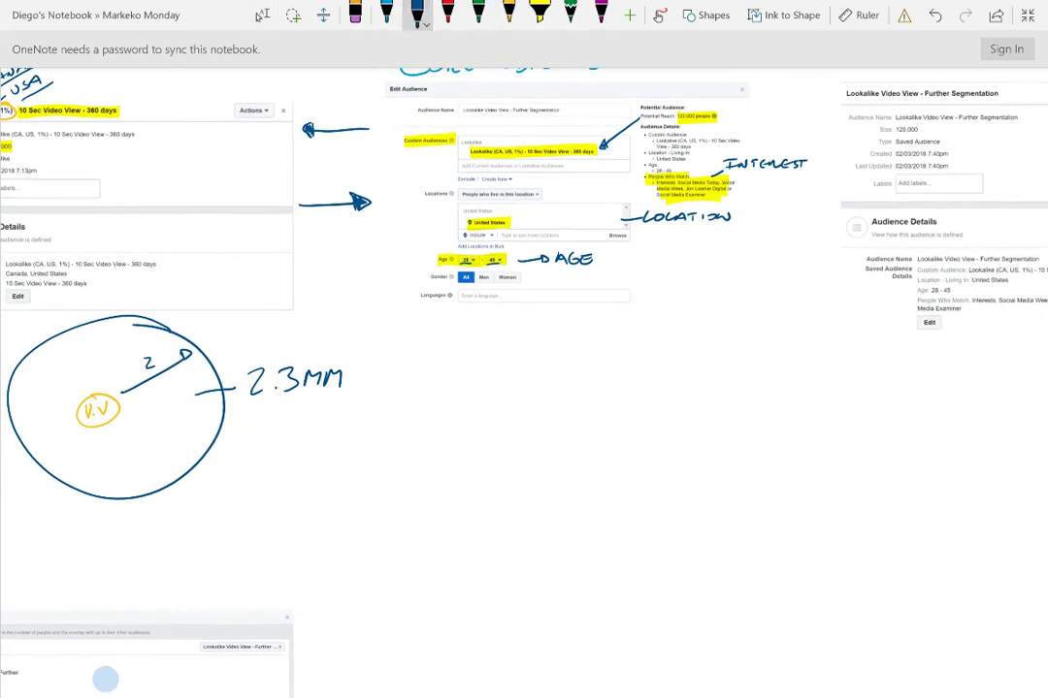
{"action": "mouse_move", "coordinate": [606, 322]}
{"action": "left_mouse_down"}
{"action": "mouse_move", "coordinate": [528, 500]}
{"action": "mouse_move", "coordinate": [648, 339]}
{"action": "left_mouse_up"}
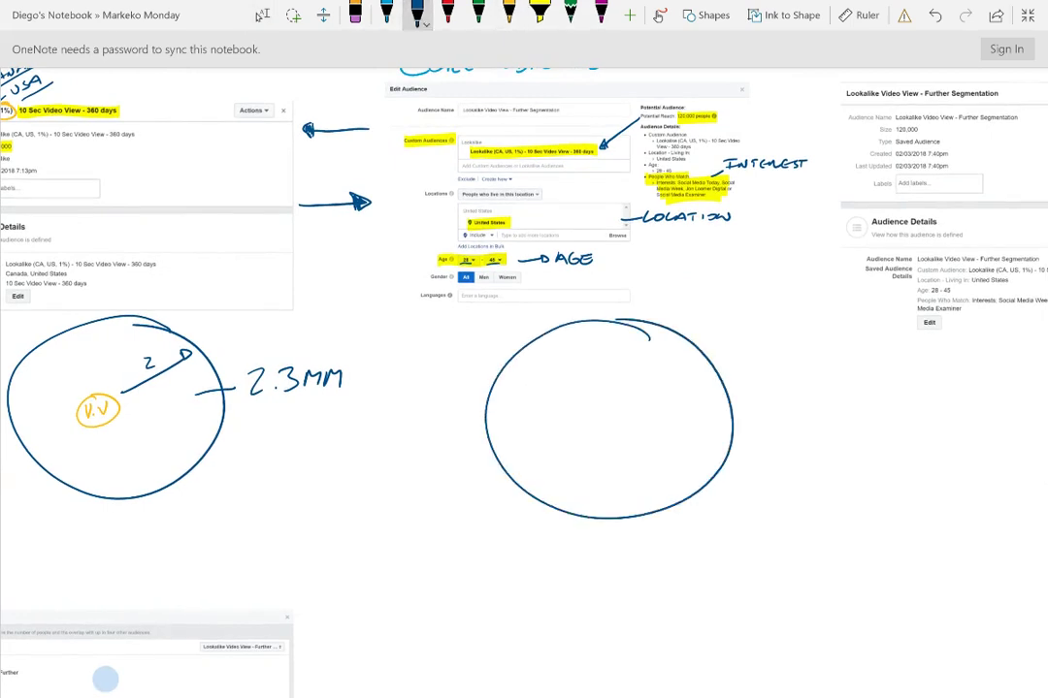
{"action": "mouse_move", "coordinate": [697, 374]}
{"action": "left_mouse_down"}
{"action": "mouse_move", "coordinate": [790, 345]}
{"action": "mouse_move", "coordinate": [793, 365]}
{"action": "mouse_move", "coordinate": [776, 361]}
{"action": "mouse_move", "coordinate": [790, 343]}
{"action": "mouse_move", "coordinate": [780, 361]}
{"action": "left_mouse_up"}
{"action": "left_click", "coordinate": [776, 359]}
{"action": "mouse_move", "coordinate": [801, 345]}
{"action": "left_mouse_down"}
{"action": "mouse_move", "coordinate": [798, 358]}
{"action": "mouse_move", "coordinate": [815, 359]}
{"action": "left_mouse_up"}
{"action": "mouse_move", "coordinate": [820, 359]}
{"action": "left_mouse_down"}
{"action": "mouse_move", "coordinate": [828, 349]}
{"action": "mouse_move", "coordinate": [836, 361]}
{"action": "left_mouse_up"}
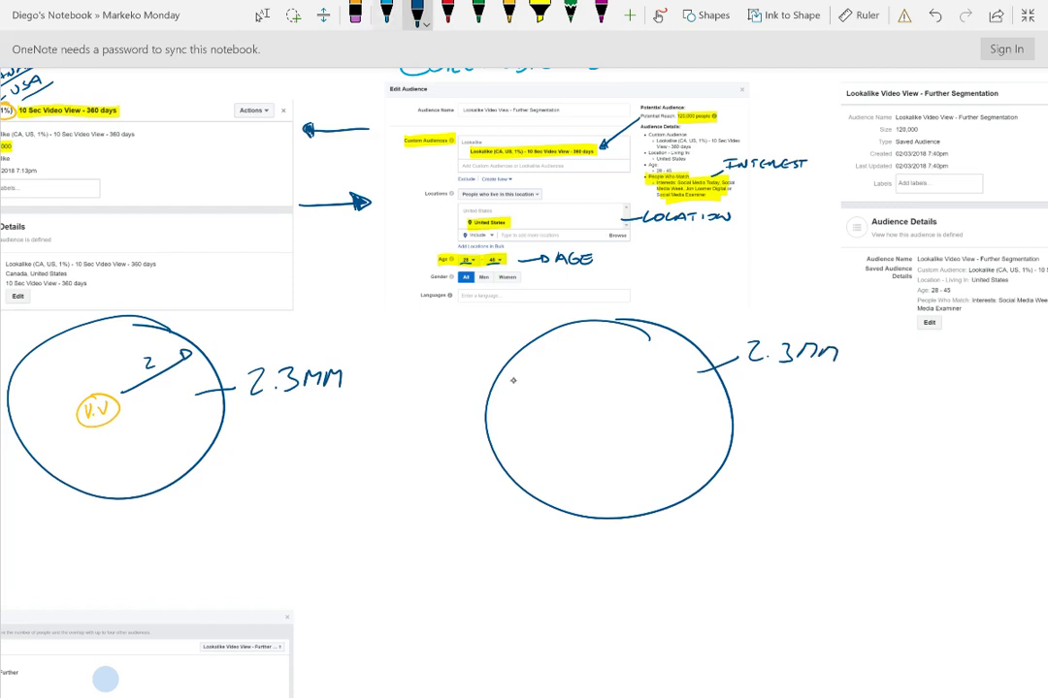
Draw a light blue circle inside the large one, fill it with yellow, and add an inward arrow marked 3 and a line to "120,000".
{"action": "left_click", "coordinate": [386, 15]}
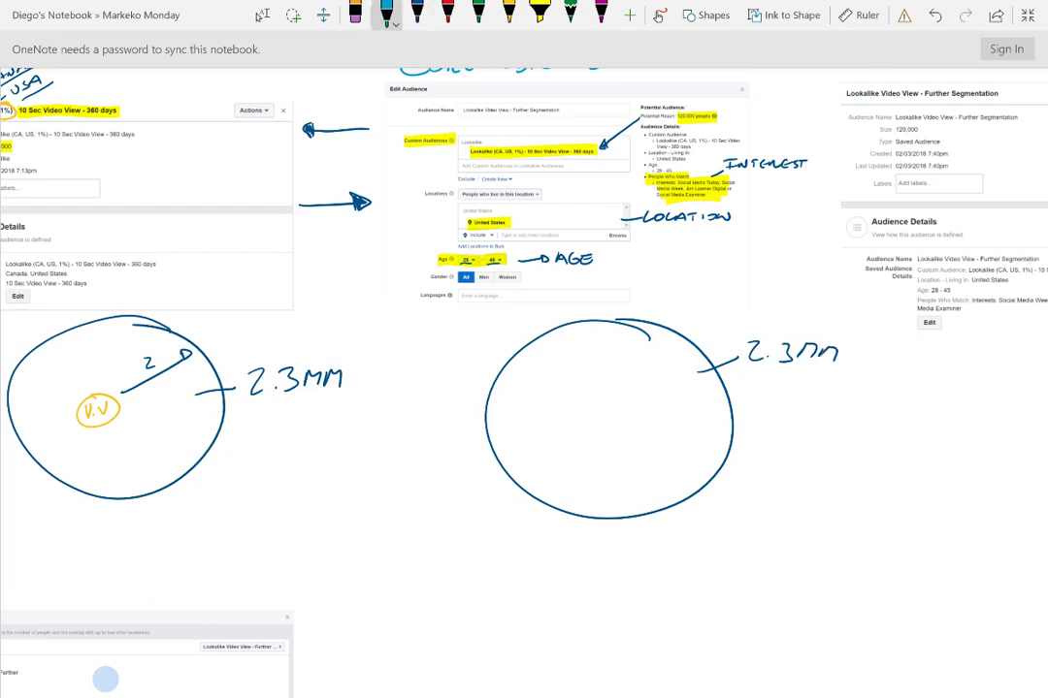
{"action": "mouse_move", "coordinate": [648, 379]}
{"action": "left_mouse_down"}
{"action": "mouse_move", "coordinate": [551, 427]}
{"action": "mouse_move", "coordinate": [635, 372]}
{"action": "left_mouse_up"}
{"action": "mouse_move", "coordinate": [685, 342]}
{"action": "left_mouse_down"}
{"action": "mouse_move", "coordinate": [656, 373]}
{"action": "mouse_move", "coordinate": [666, 370]}
{"action": "mouse_move", "coordinate": [650, 357]}
{"action": "mouse_move", "coordinate": [577, 405]}
{"action": "mouse_move", "coordinate": [621, 444]}
{"action": "mouse_move", "coordinate": [803, 442]}
{"action": "mouse_move", "coordinate": [812, 430]}
{"action": "left_mouse_up"}
{"action": "left_click", "coordinate": [539, 12]}
{"action": "left_click", "coordinate": [386, 12]}
{"action": "mouse_move", "coordinate": [823, 439]}
{"action": "left_mouse_down"}
{"action": "mouse_move", "coordinate": [821, 448]}
{"action": "mouse_move", "coordinate": [836, 430]}
{"action": "mouse_move", "coordinate": [870, 430]}
{"action": "left_mouse_up"}
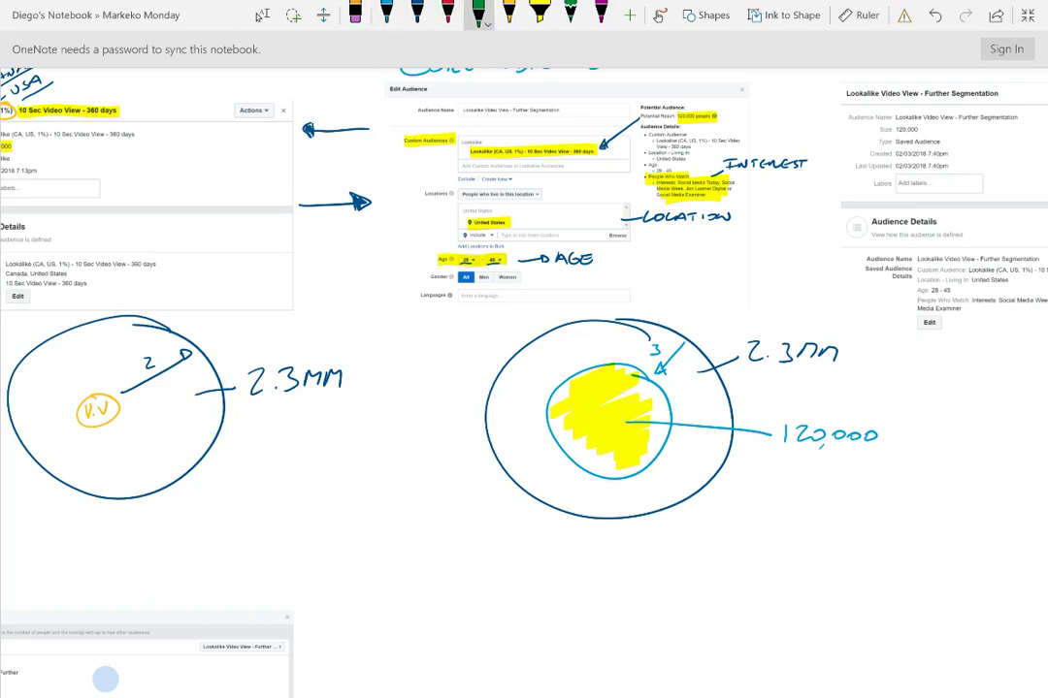
Frame the handwritten 120,000 in light blue and draw a dark blue arrow from it up to 2.3MM.
{"action": "left_click", "coordinate": [478, 11]}
{"action": "left_click", "coordinate": [386, 11]}
{"action": "mouse_move", "coordinate": [776, 418]}
{"action": "left_mouse_down"}
{"action": "mouse_move", "coordinate": [776, 448]}
{"action": "mouse_move", "coordinate": [897, 462]}
{"action": "left_mouse_up"}
{"action": "left_click_drag", "start_coordinate": [776, 465], "coordinate": [884, 464]}
{"action": "left_click", "coordinate": [417, 12]}
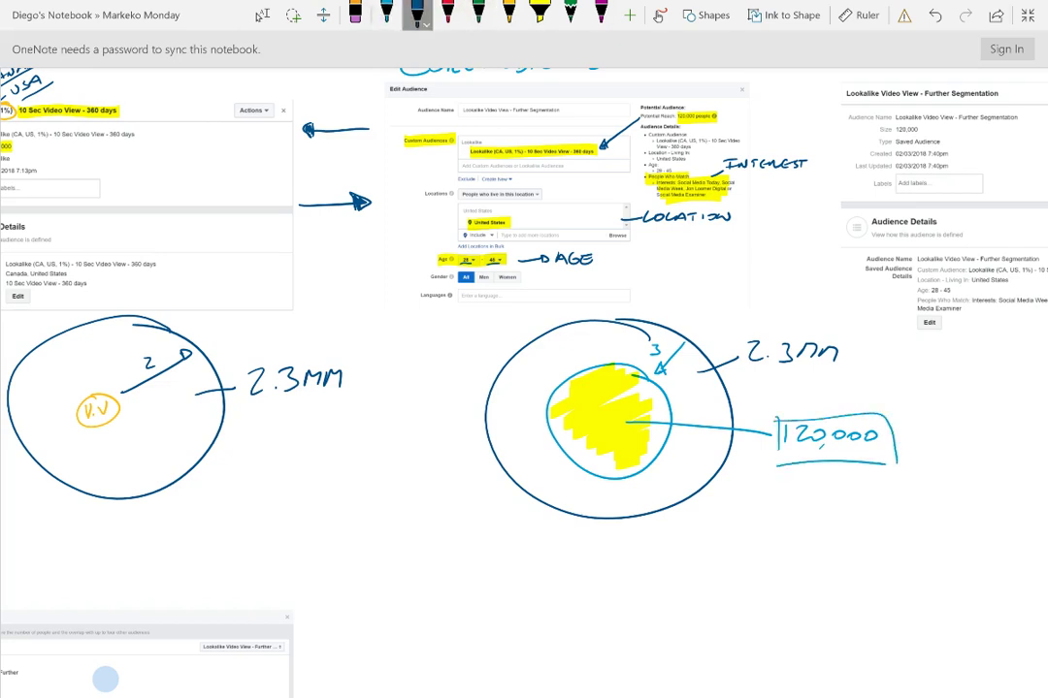
{"action": "left_click_drag", "start_coordinate": [801, 408], "coordinate": [807, 379]}
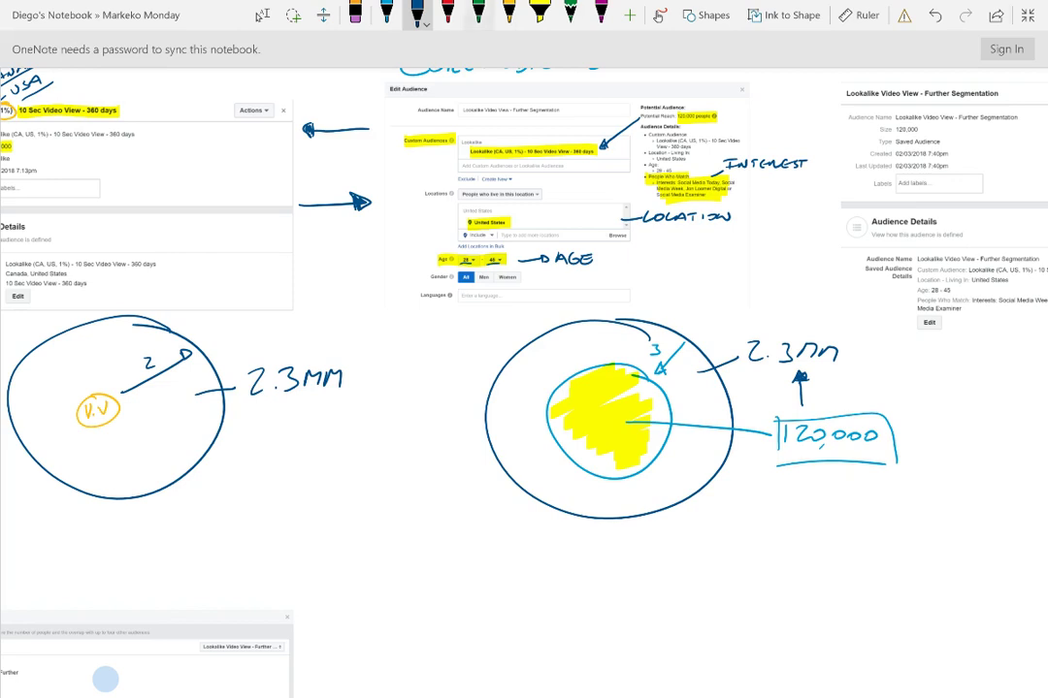
Draw a green dollar sign beside the framed 120,000.
{"action": "left_click", "coordinate": [478, 15]}
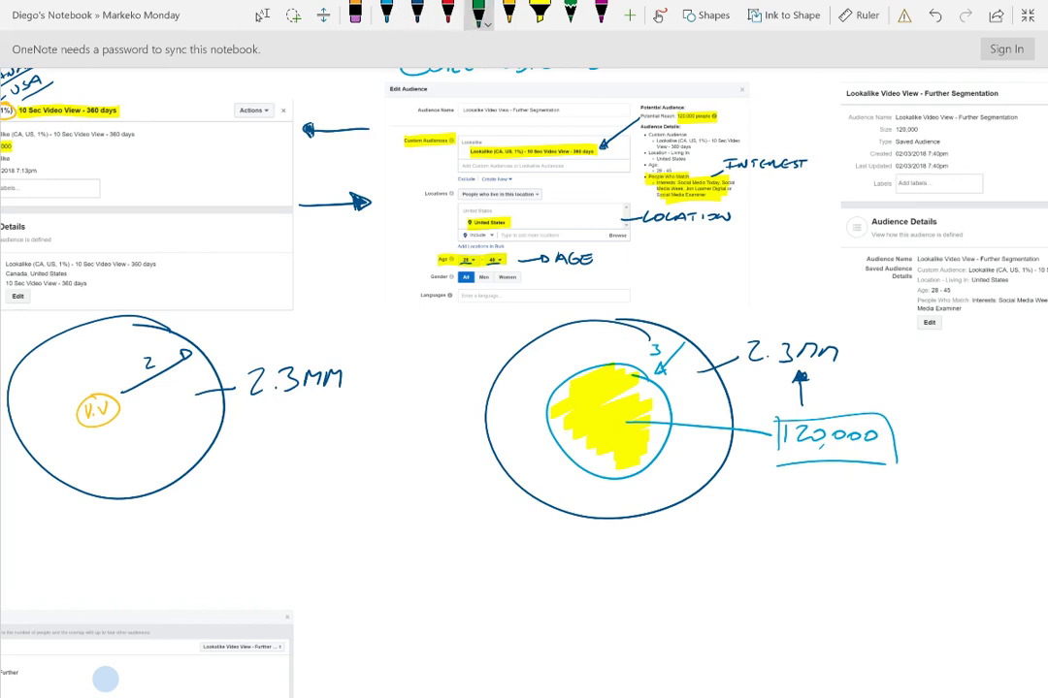
{"action": "scroll", "coordinate": [608, 419], "scroll_direction": "up", "scroll_amount": 4}
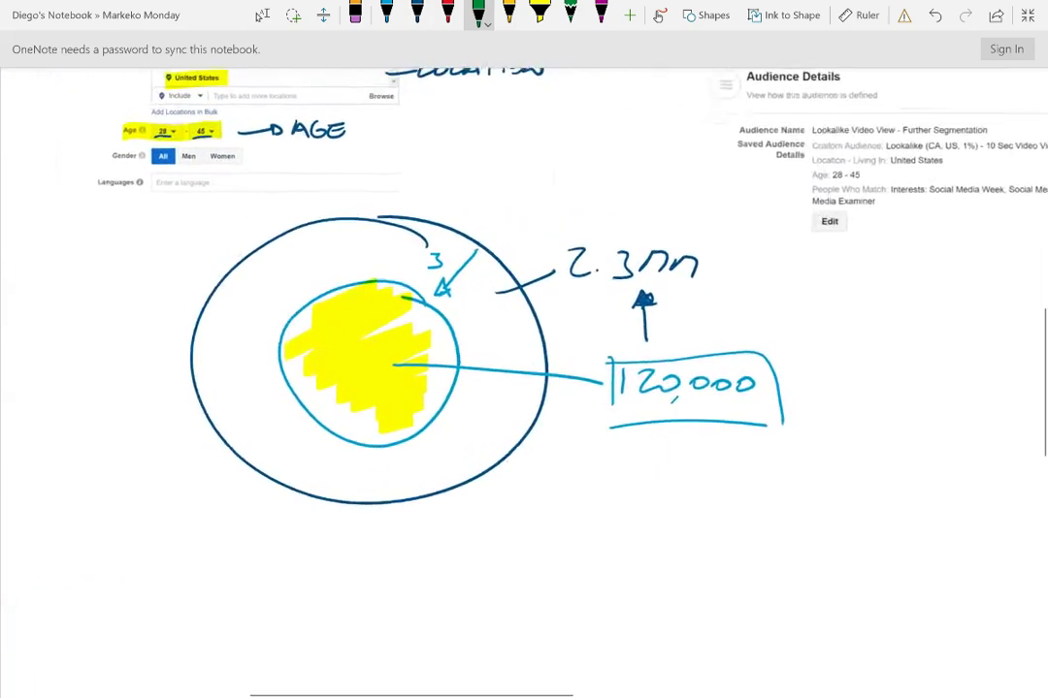
{"action": "key", "text": "Escape"}
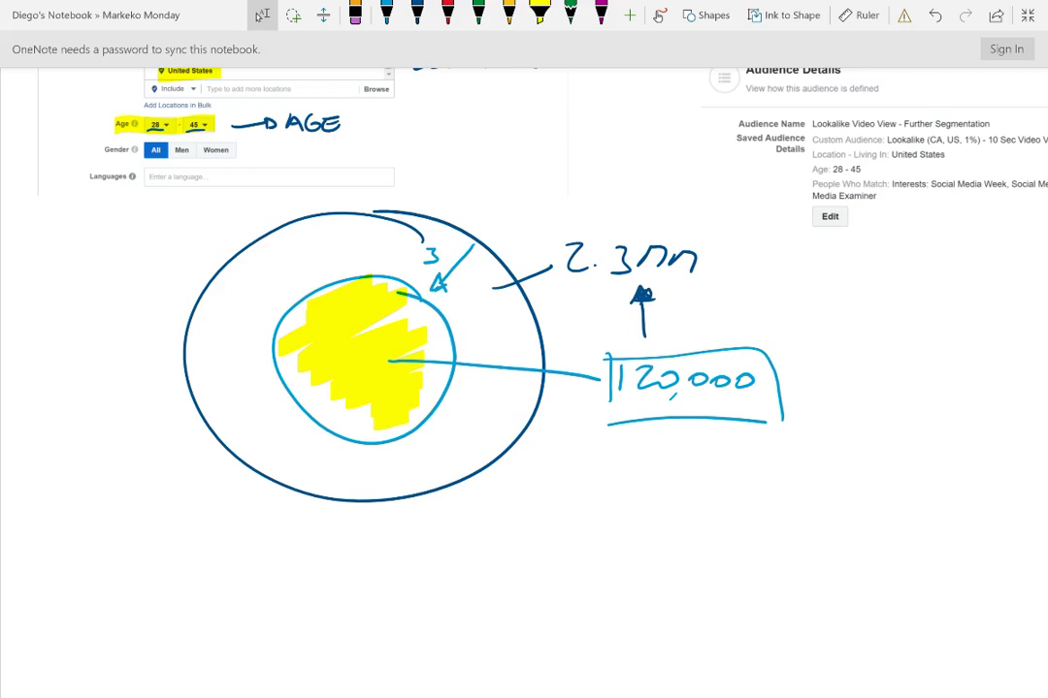
{"action": "left_click", "coordinate": [478, 14]}
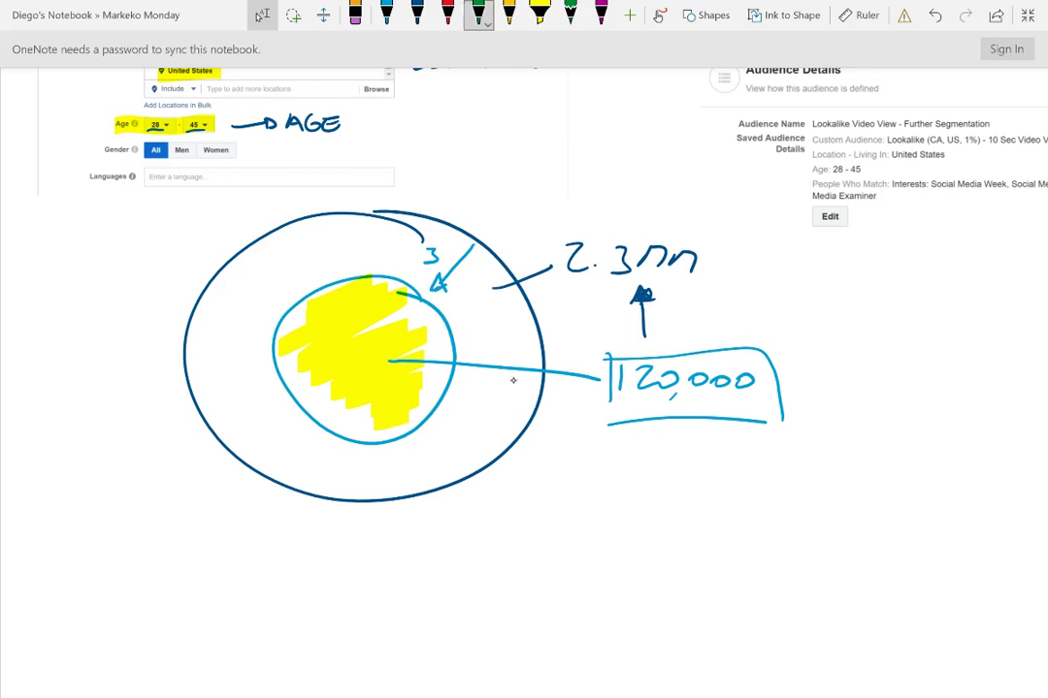
{"action": "left_click_drag", "start_coordinate": [811, 368], "coordinate": [797, 393]}
{"action": "left_click_drag", "start_coordinate": [804, 361], "coordinate": [811, 398]}
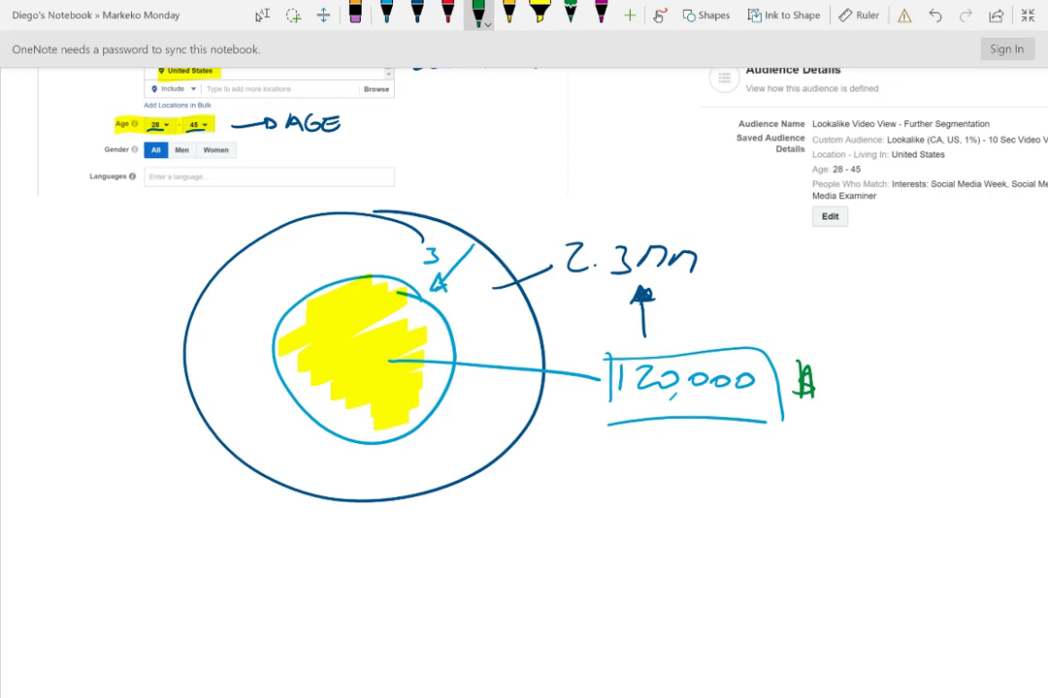
Write a circled "V.V" in orange beside the large circle, with an arrow pointing to the circle.
{"action": "left_click", "coordinate": [508, 14]}
{"action": "mouse_move", "coordinate": [121, 230]}
{"action": "left_mouse_down"}
{"action": "mouse_move", "coordinate": [97, 282]}
{"action": "mouse_move", "coordinate": [131, 231]}
{"action": "mouse_move", "coordinate": [101, 266]}
{"action": "mouse_move", "coordinate": [105, 251]}
{"action": "left_mouse_up"}
{"action": "left_click", "coordinate": [110, 262]}
{"action": "mouse_move", "coordinate": [114, 252]}
{"action": "left_mouse_down"}
{"action": "mouse_move", "coordinate": [213, 258]}
{"action": "mouse_move", "coordinate": [198, 267]}
{"action": "left_mouse_up"}
Write "1%" in dark blue above 2.3MM and frame it with lines.
{"action": "left_click", "coordinate": [417, 14]}
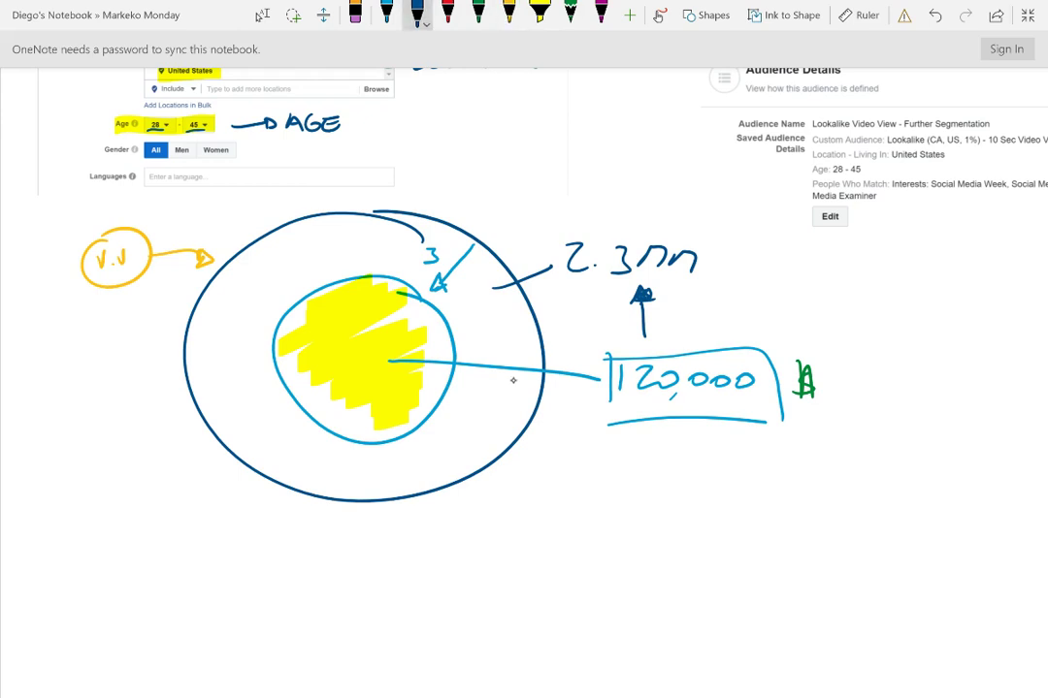
{"action": "mouse_move", "coordinate": [612, 191]}
{"action": "left_mouse_down"}
{"action": "mouse_move", "coordinate": [612, 221]}
{"action": "mouse_move", "coordinate": [667, 215]}
{"action": "left_mouse_up"}
{"action": "left_click", "coordinate": [622, 199]}
{"action": "left_click", "coordinate": [644, 214]}
{"action": "left_click_drag", "start_coordinate": [581, 229], "coordinate": [653, 226]}
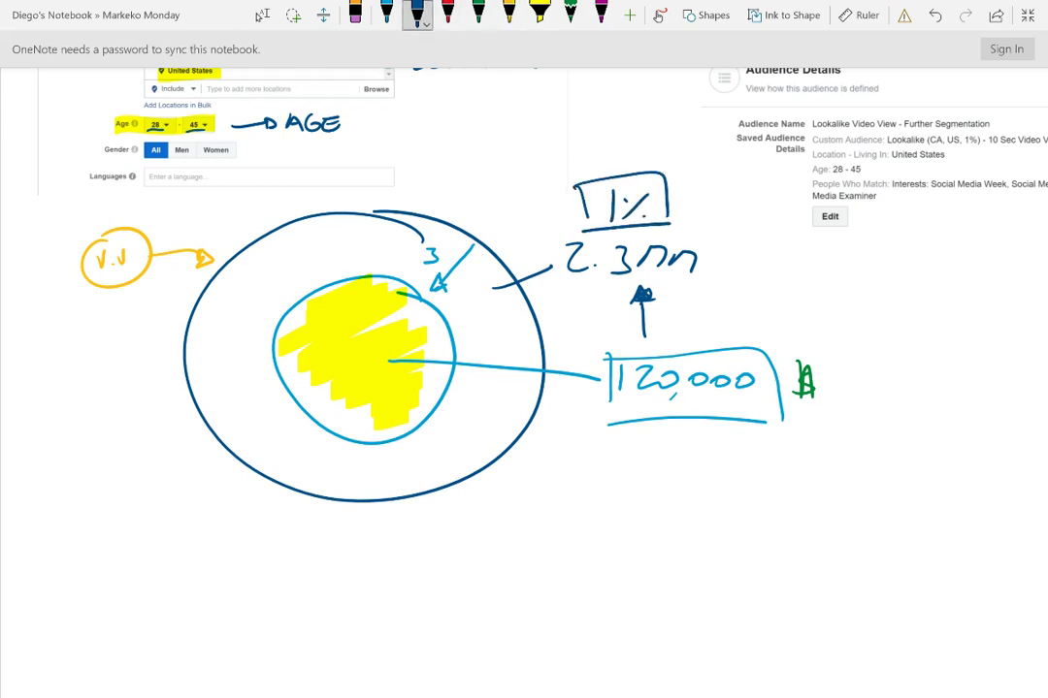
Highlight the title "Lookalike Video View - Further Segmentation" and the Size 120,000 row in yellow on the saved audience screenshot.
{"action": "left_click", "coordinate": [386, 13]}
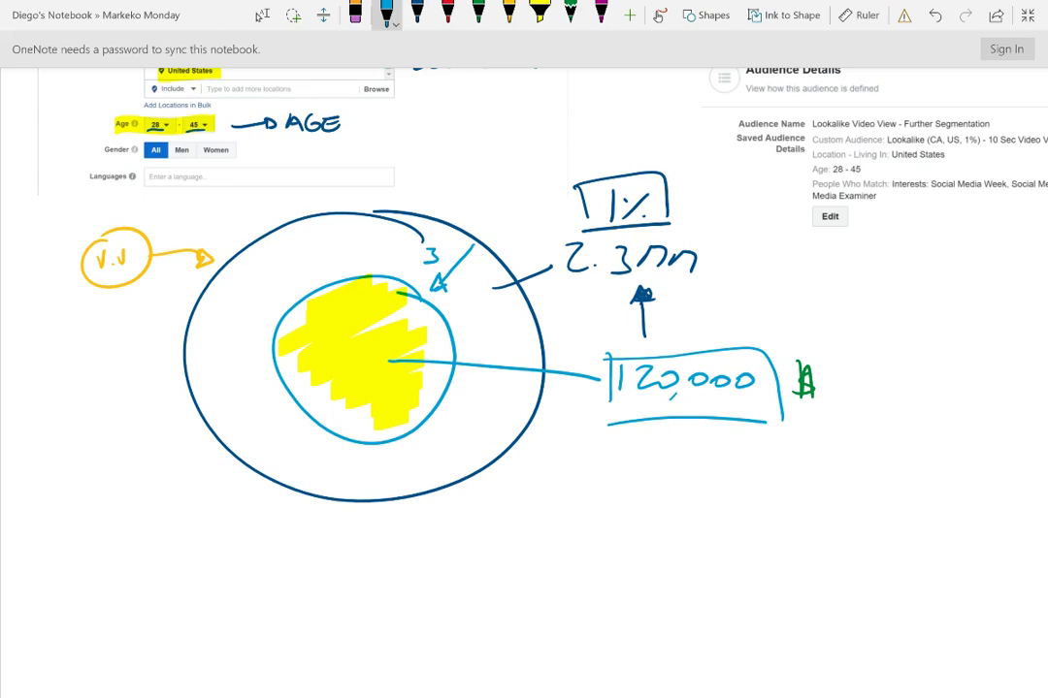
{"action": "scroll", "coordinate": [523, 383], "scroll_direction": "right", "scroll_amount": 4}
{"action": "scroll", "coordinate": [524, 382], "scroll_direction": "up", "scroll_amount": 2}
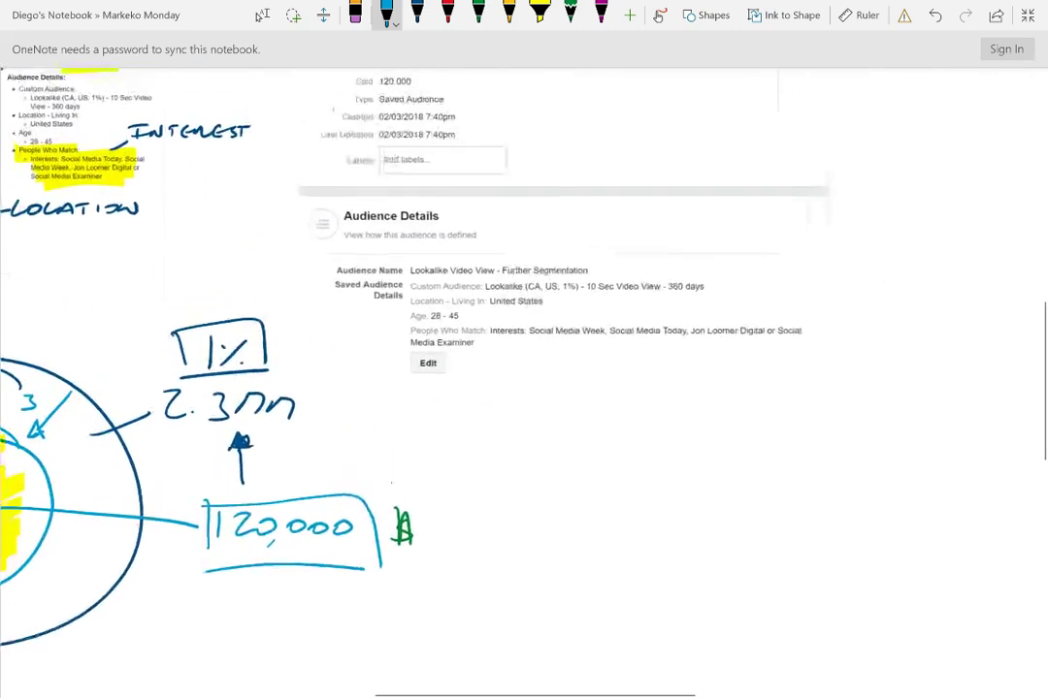
{"action": "scroll", "coordinate": [392, 482], "scroll_direction": "up", "scroll_amount": 1}
{"action": "key", "text": "Escape"}
{"action": "scroll", "coordinate": [524, 383], "scroll_direction": "up", "scroll_amount": 2}
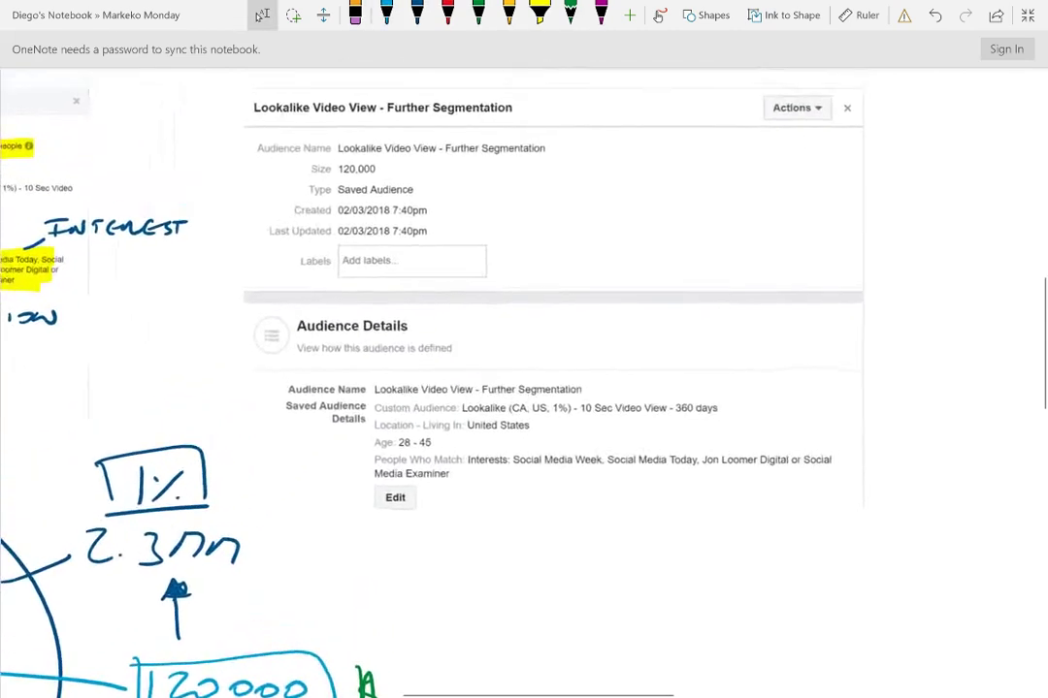
{"action": "scroll", "coordinate": [477, 445], "scroll_direction": "down", "scroll_amount": 1}
{"action": "left_click", "coordinate": [539, 14]}
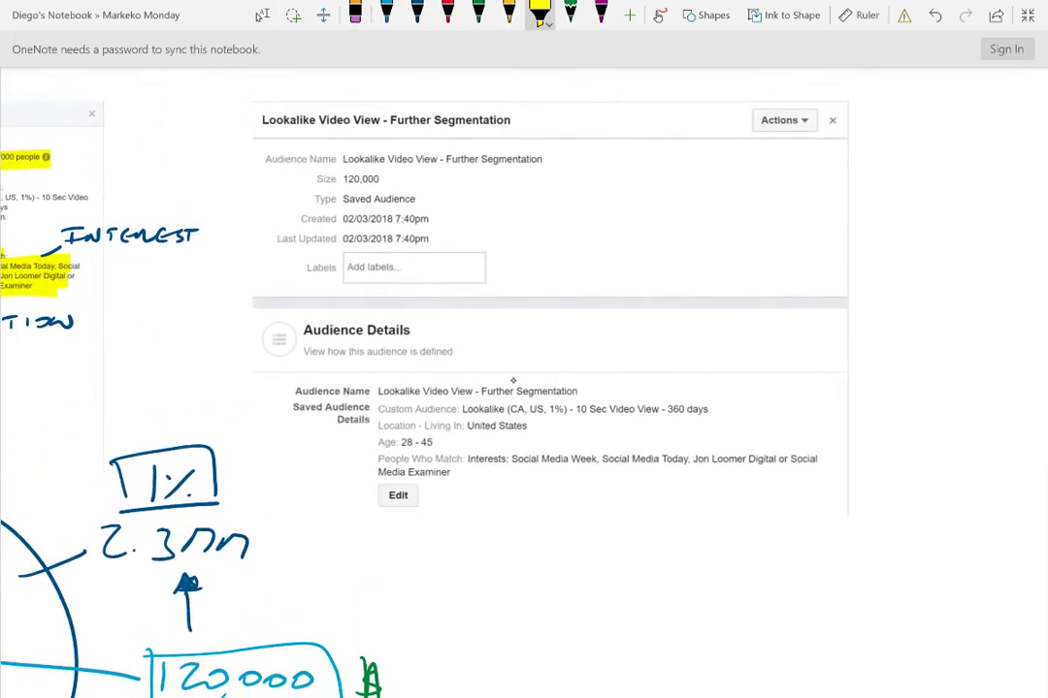
{"action": "left_click_drag", "start_coordinate": [258, 120], "coordinate": [518, 118]}
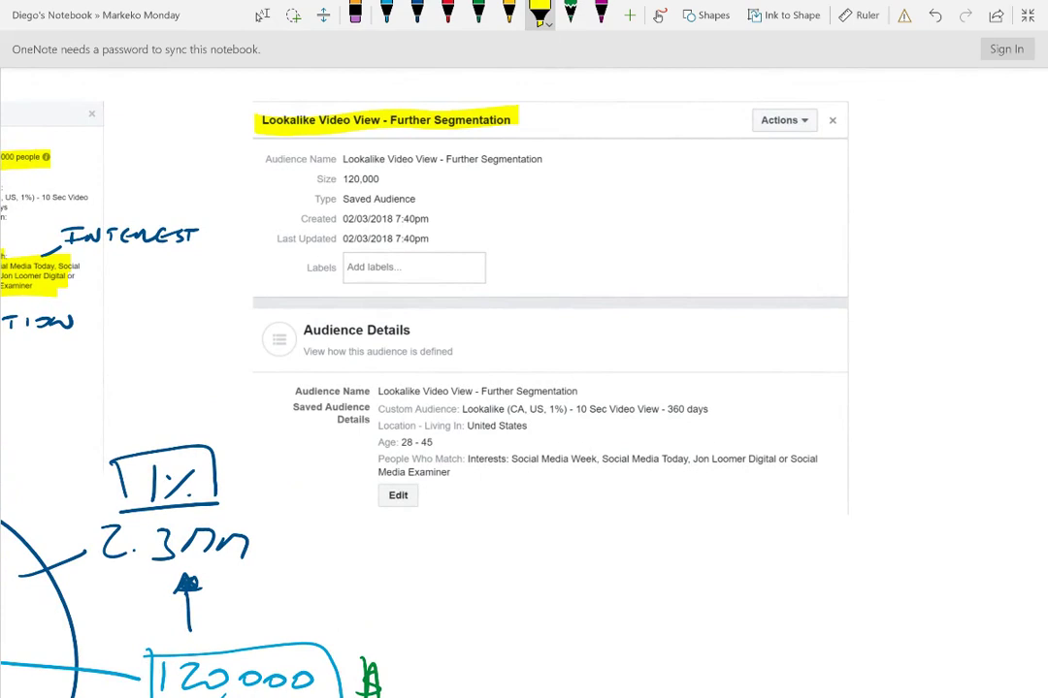
{"action": "left_click_drag", "start_coordinate": [316, 180], "coordinate": [388, 179]}
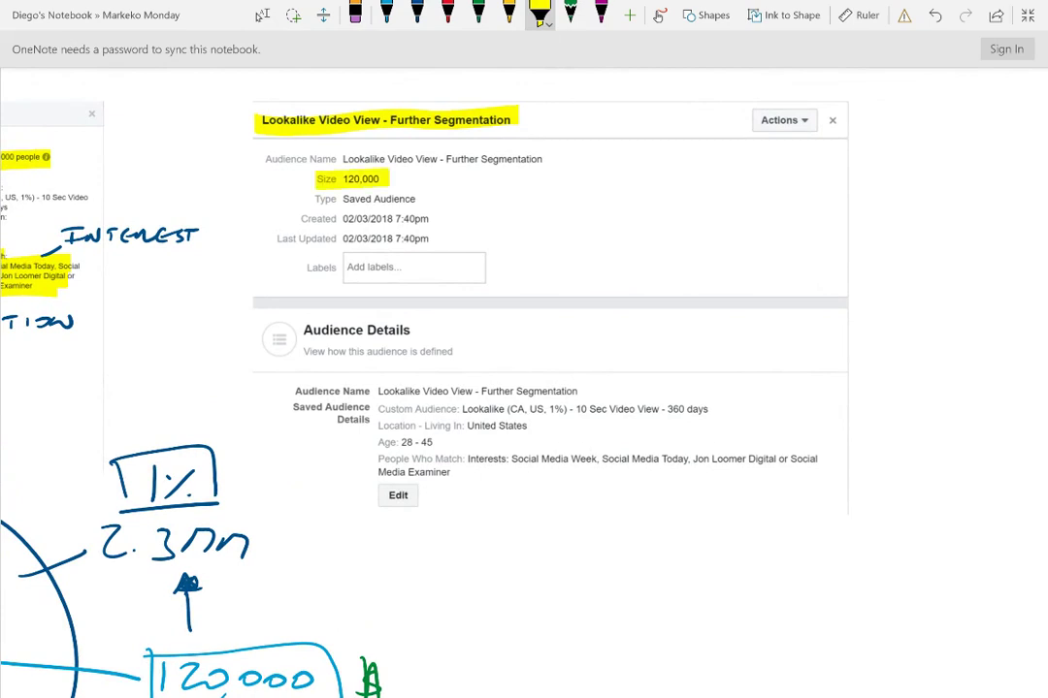
Handwrite "1% 2.3MM" in dark blue beside the audience name on the saved audience screenshot.
{"action": "left_click", "coordinate": [418, 15]}
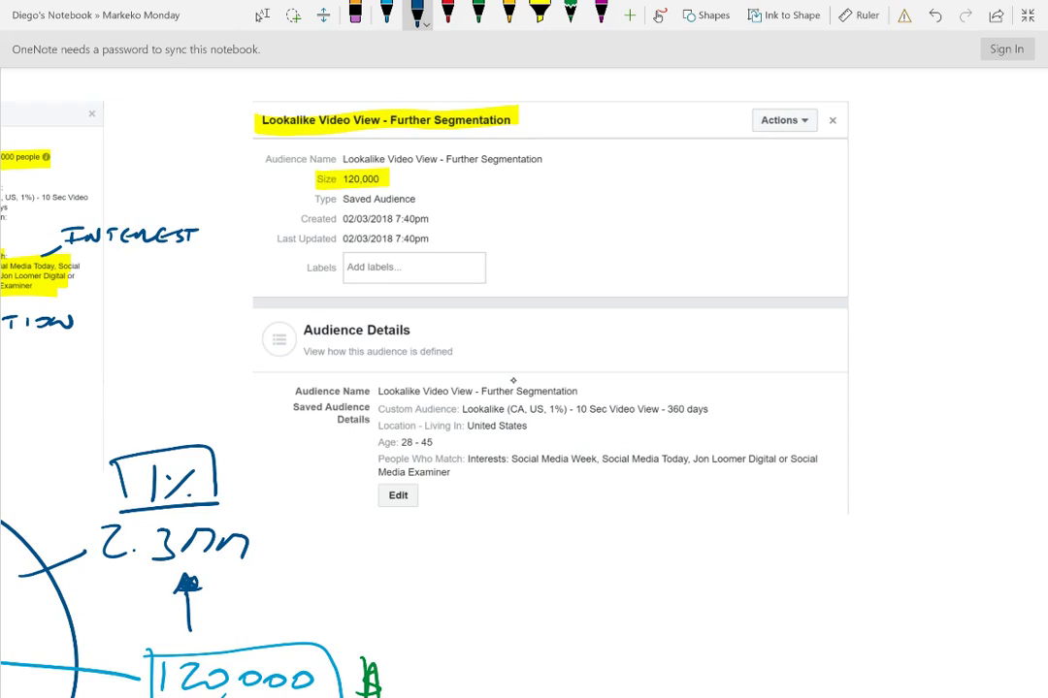
{"action": "mouse_move", "coordinate": [590, 148]}
{"action": "left_mouse_down"}
{"action": "mouse_move", "coordinate": [587, 175]}
{"action": "mouse_move", "coordinate": [604, 174]}
{"action": "mouse_move", "coordinate": [609, 159]}
{"action": "left_mouse_up"}
{"action": "mouse_move", "coordinate": [624, 168]}
{"action": "left_mouse_down"}
{"action": "mouse_move", "coordinate": [700, 171]}
{"action": "mouse_move", "coordinate": [737, 155]}
{"action": "mouse_move", "coordinate": [764, 168]}
{"action": "left_mouse_up"}
{"action": "left_click", "coordinate": [685, 169]}
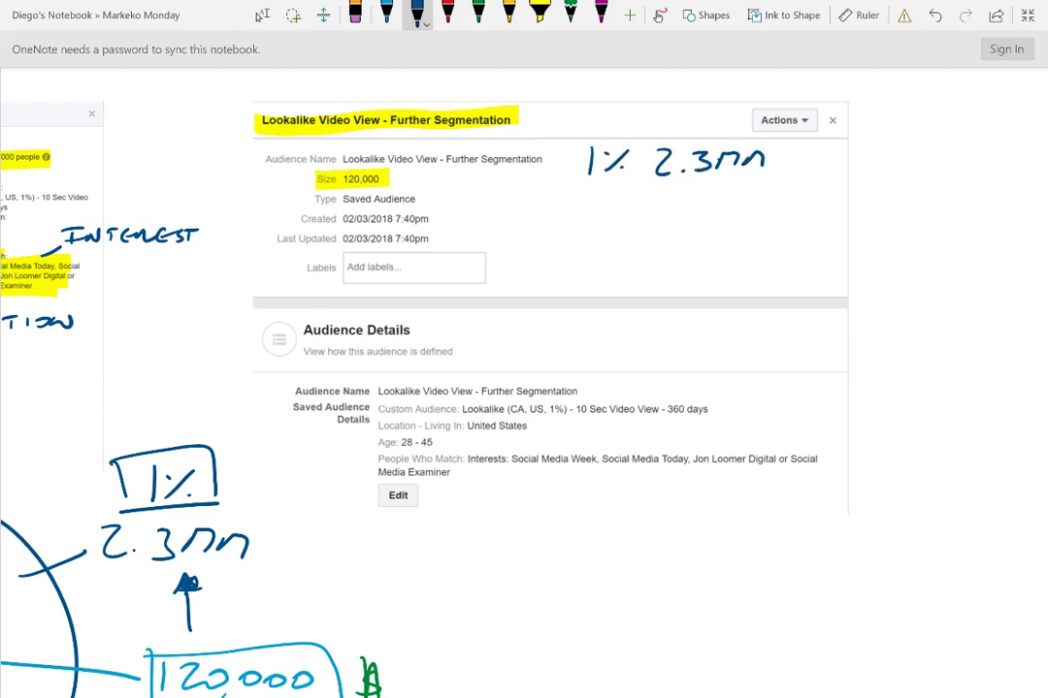
Write "120,000" in light blue under 2.3MM on the saved audience screenshot, with a small arrow pointing up to it.
{"action": "left_click", "coordinate": [386, 11]}
{"action": "mouse_move", "coordinate": [632, 200]}
{"action": "left_mouse_down"}
{"action": "mouse_move", "coordinate": [632, 222]}
{"action": "mouse_move", "coordinate": [657, 221]}
{"action": "mouse_move", "coordinate": [668, 204]}
{"action": "left_mouse_up"}
{"action": "mouse_move", "coordinate": [685, 215]}
{"action": "left_mouse_down"}
{"action": "mouse_move", "coordinate": [683, 226]}
{"action": "mouse_move", "coordinate": [698, 204]}
{"action": "left_mouse_up"}
{"action": "mouse_move", "coordinate": [723, 203]}
{"action": "left_mouse_down"}
{"action": "mouse_move", "coordinate": [751, 206]}
{"action": "mouse_move", "coordinate": [722, 187]}
{"action": "left_mouse_up"}
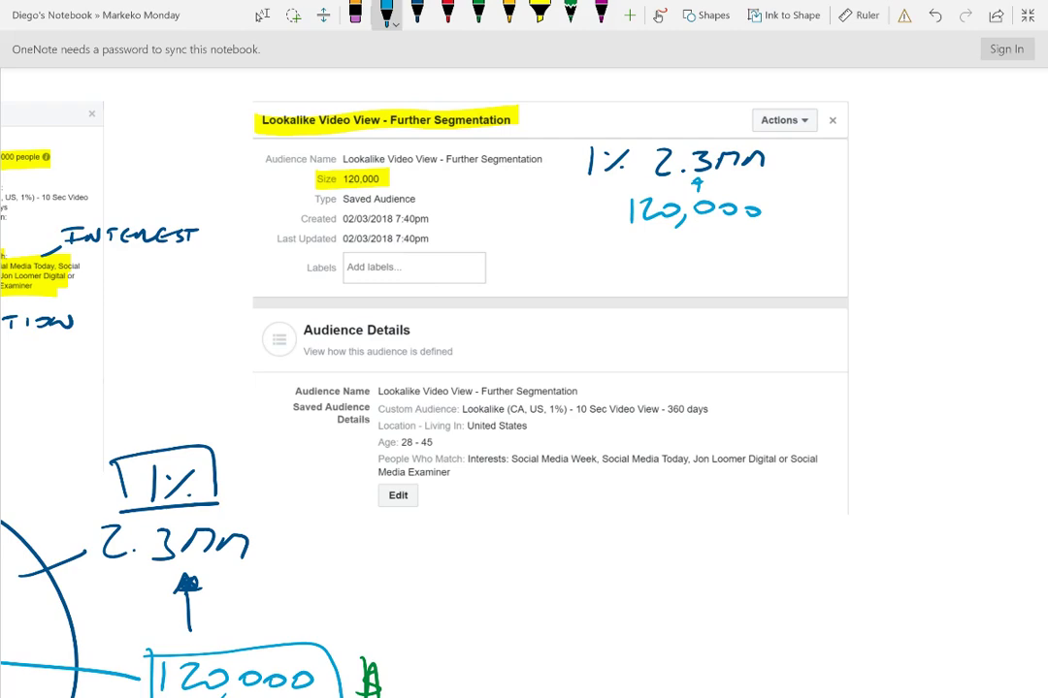
Highlight "overlap with" and the 100% overlap figure in yellow on the Audience Overlap screenshot.
{"action": "scroll", "coordinate": [523, 382], "scroll_direction": "down", "scroll_amount": 3}
{"action": "scroll", "coordinate": [524, 382], "scroll_direction": "left", "scroll_amount": 7}
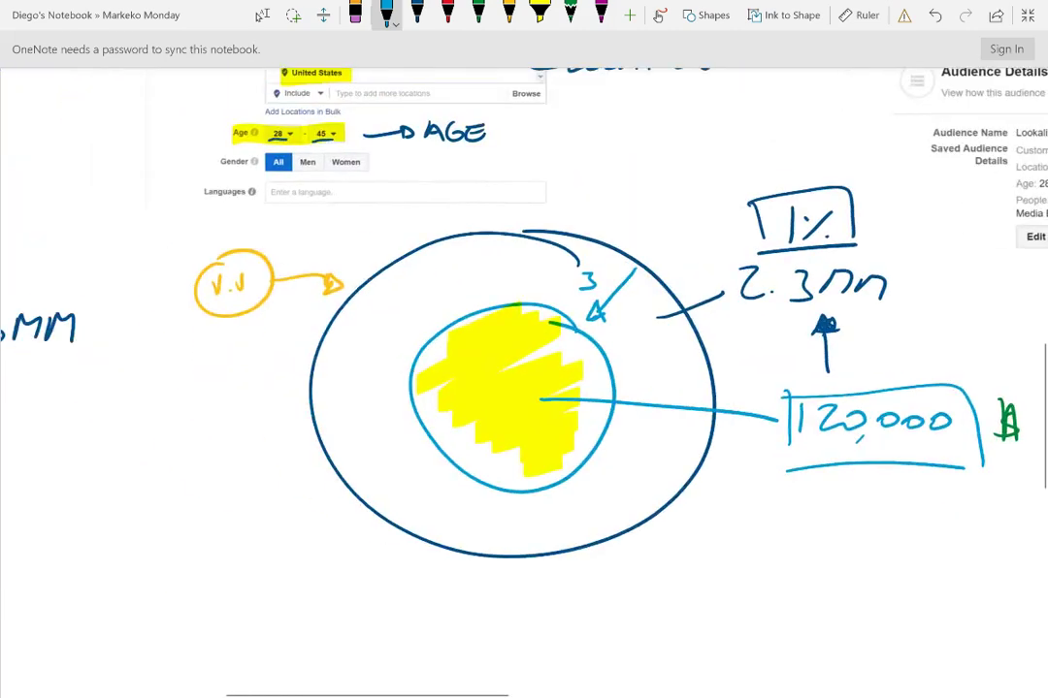
{"action": "scroll", "coordinate": [524, 382], "scroll_direction": "down", "scroll_amount": 4}
{"action": "scroll", "coordinate": [524, 382], "scroll_direction": "left", "scroll_amount": 6}
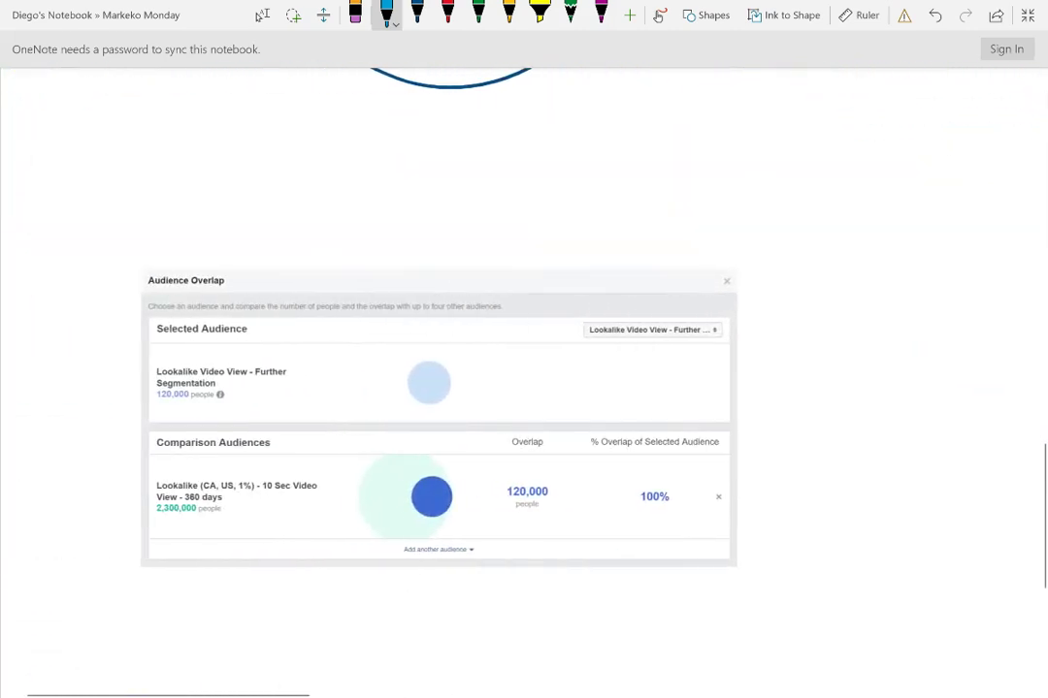
{"action": "scroll", "coordinate": [460, 382], "scroll_direction": "up", "scroll_amount": 2}
{"action": "scroll", "coordinate": [460, 383], "scroll_direction": "up", "scroll_amount": 2}
{"action": "key", "text": "Escape"}
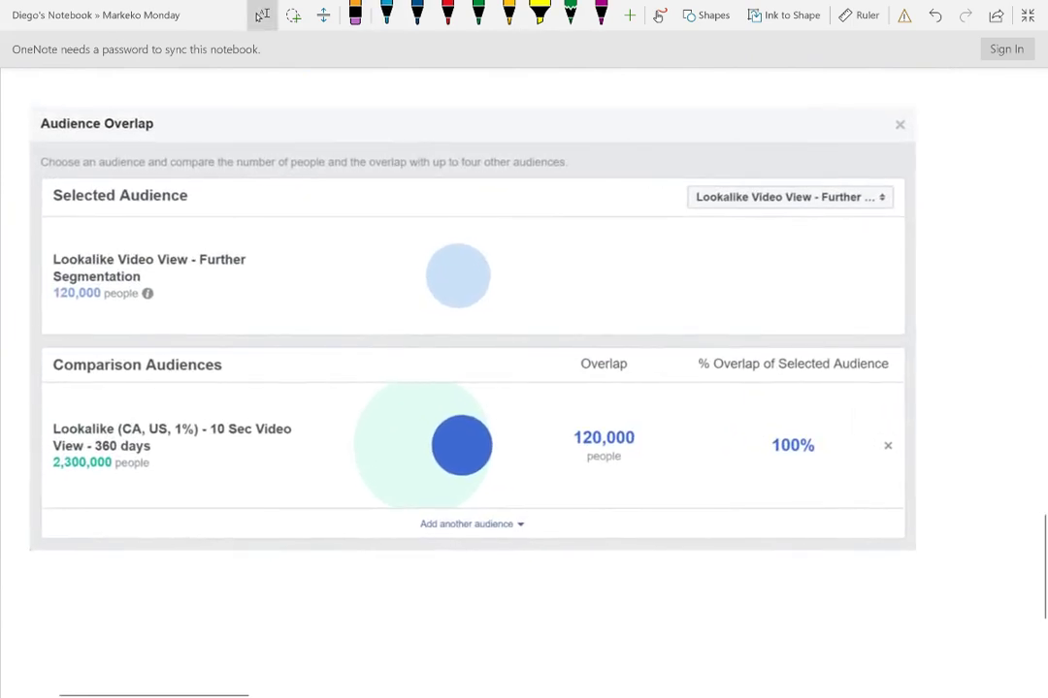
{"action": "left_click", "coordinate": [539, 14]}
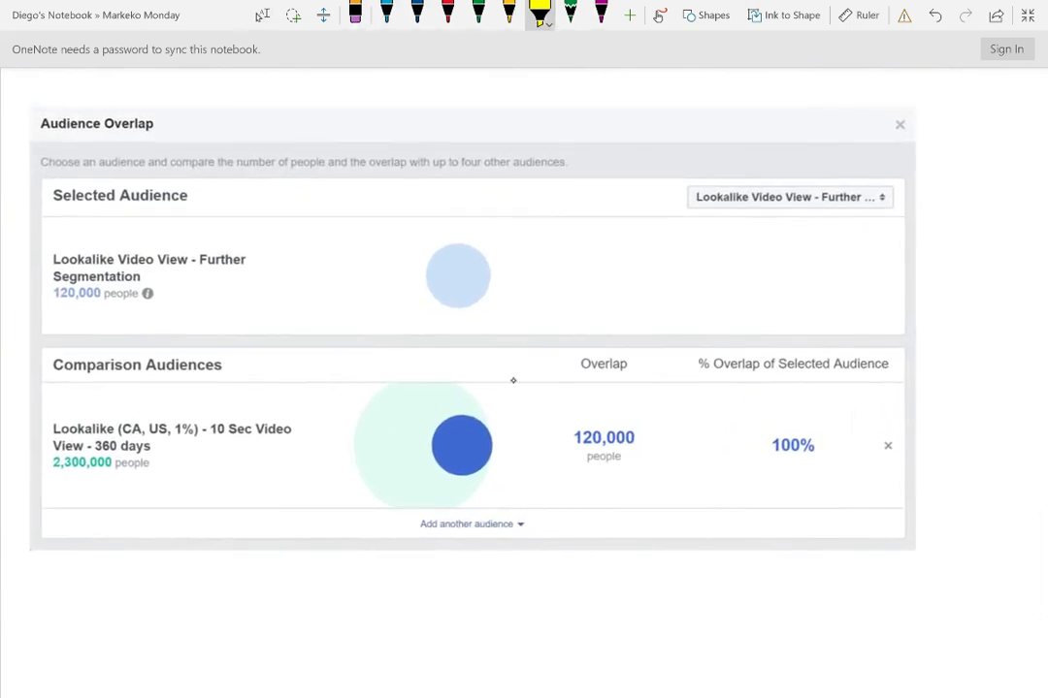
{"action": "left_click_drag", "start_coordinate": [370, 162], "coordinate": [427, 162]}
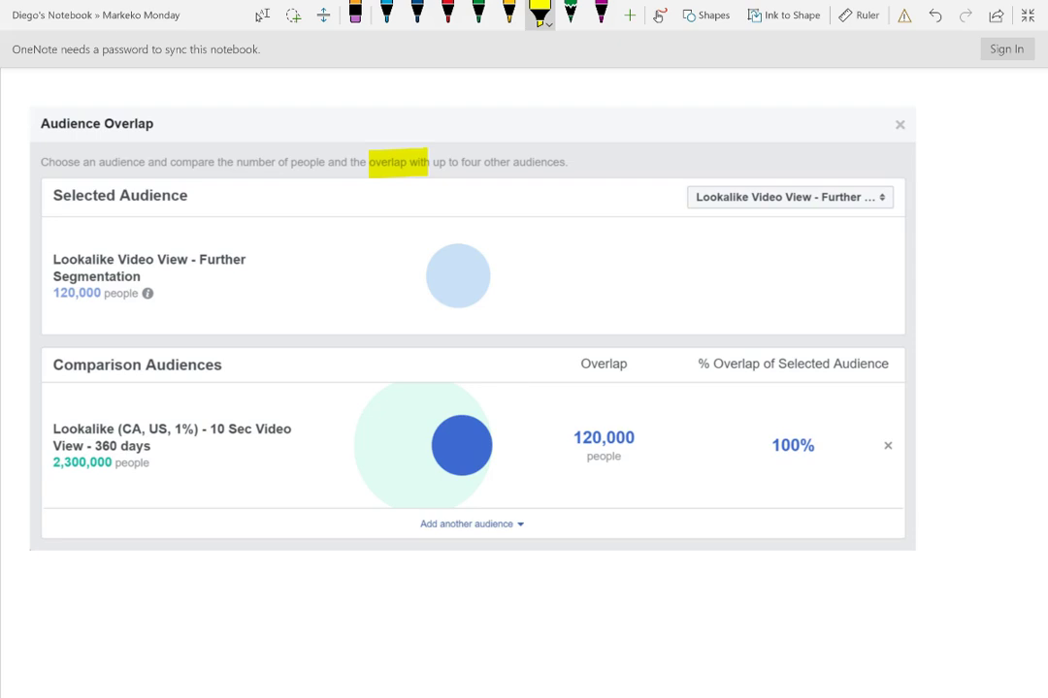
{"action": "left_click_drag", "start_coordinate": [763, 446], "coordinate": [826, 444]}
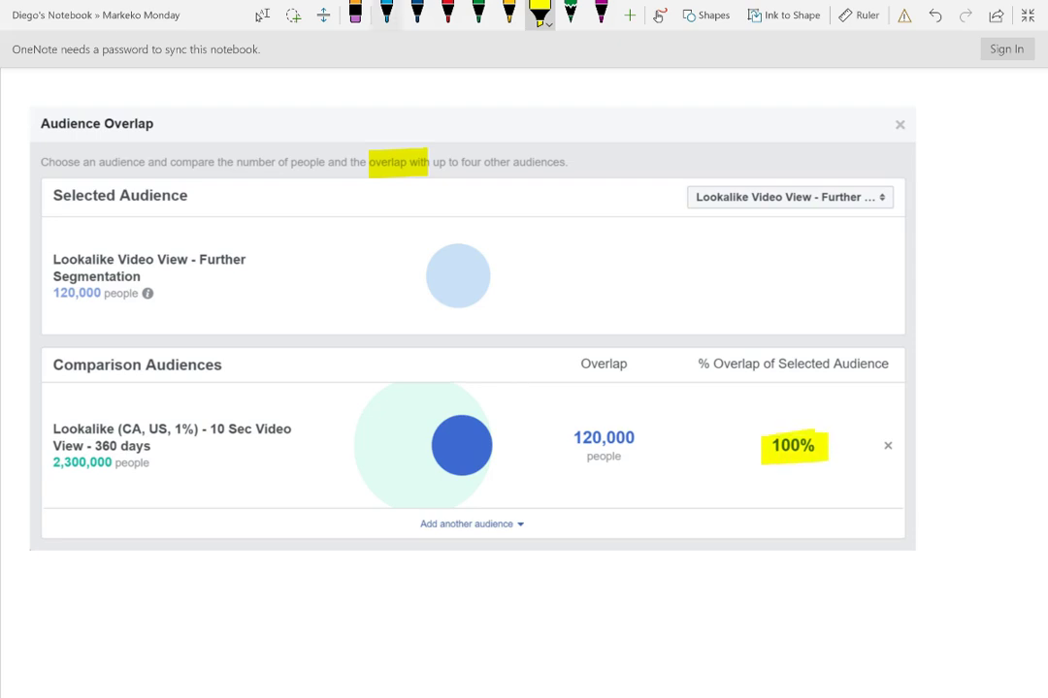
Frame the 120,000 people overlap in light blue and highlight 2,300,000 people in yellow under the lookalike comparison audience.
{"action": "left_click", "coordinate": [386, 15]}
{"action": "mouse_move", "coordinate": [563, 421]}
{"action": "left_mouse_down"}
{"action": "mouse_move", "coordinate": [564, 473]}
{"action": "mouse_move", "coordinate": [662, 473]}
{"action": "left_mouse_up"}
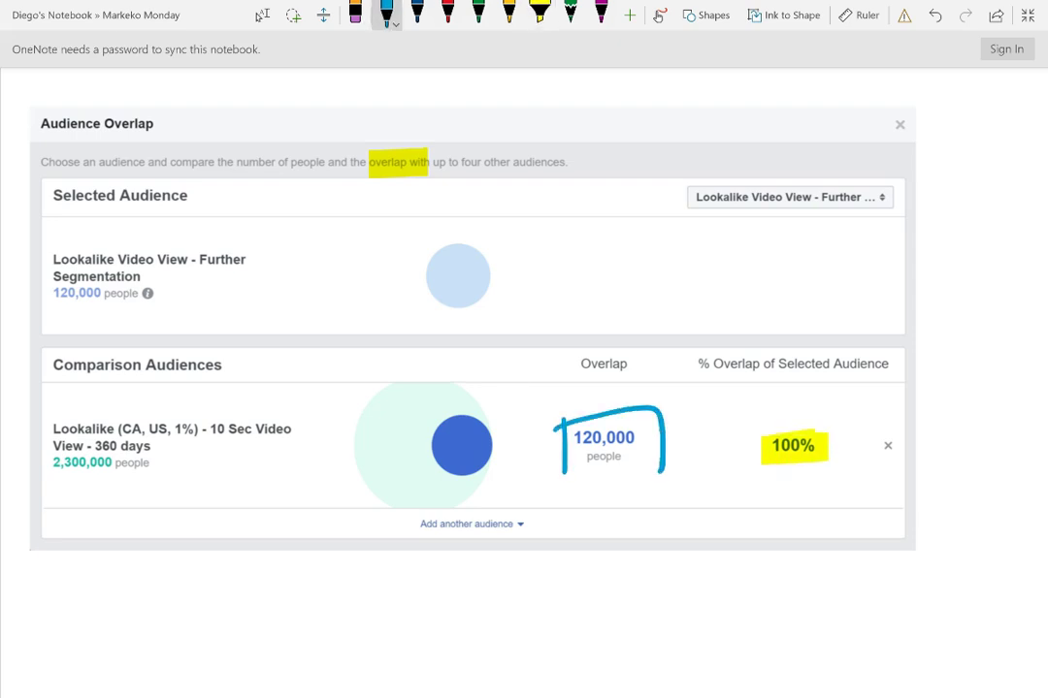
{"action": "left_click_drag", "start_coordinate": [555, 482], "coordinate": [663, 472]}
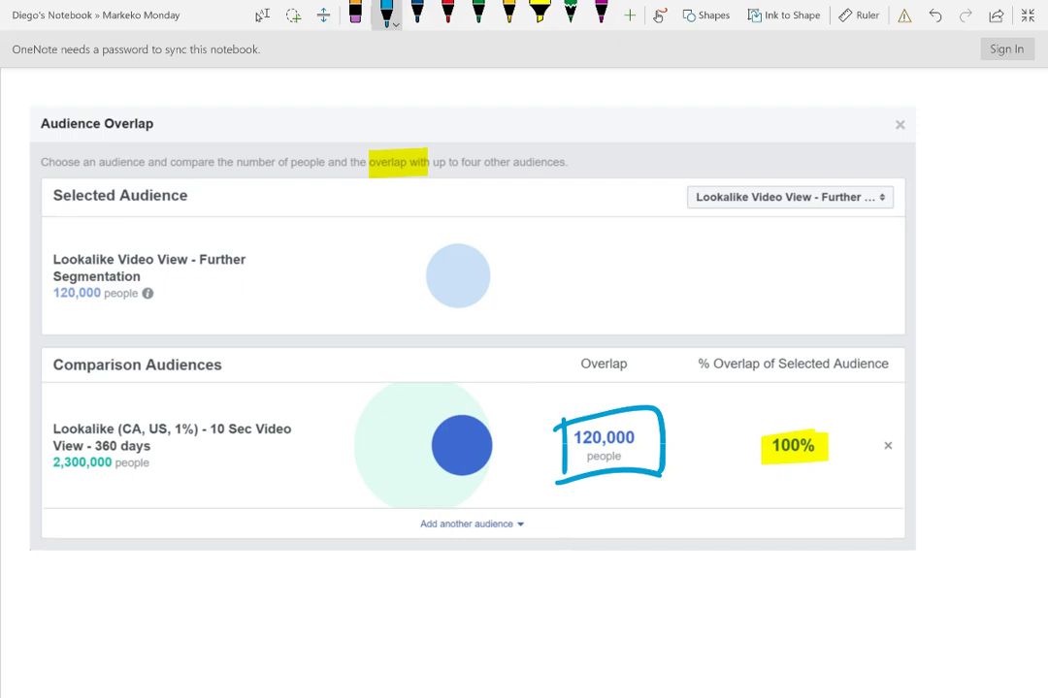
{"action": "left_click", "coordinate": [539, 12]}
{"action": "left_click_drag", "start_coordinate": [50, 463], "coordinate": [173, 463]}
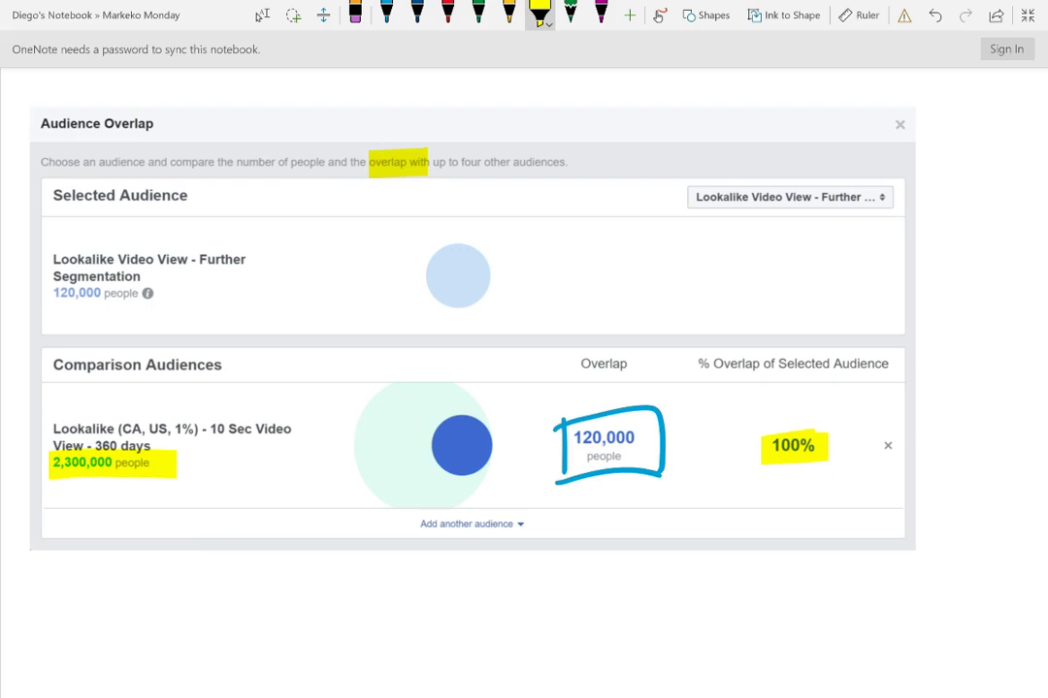
Draw a green line up from the framed 120,000 overlap and a green dollar sign at its end.
{"action": "left_click", "coordinate": [478, 14]}
{"action": "left_click_drag", "start_coordinate": [628, 400], "coordinate": [672, 336]}
{"action": "mouse_move", "coordinate": [713, 281]}
{"action": "left_mouse_down"}
{"action": "mouse_move", "coordinate": [720, 303]}
{"action": "mouse_move", "coordinate": [691, 319]}
{"action": "left_mouse_up"}
{"action": "left_click_drag", "start_coordinate": [698, 263], "coordinate": [704, 323]}
{"action": "left_click_drag", "start_coordinate": [715, 254], "coordinate": [715, 322]}
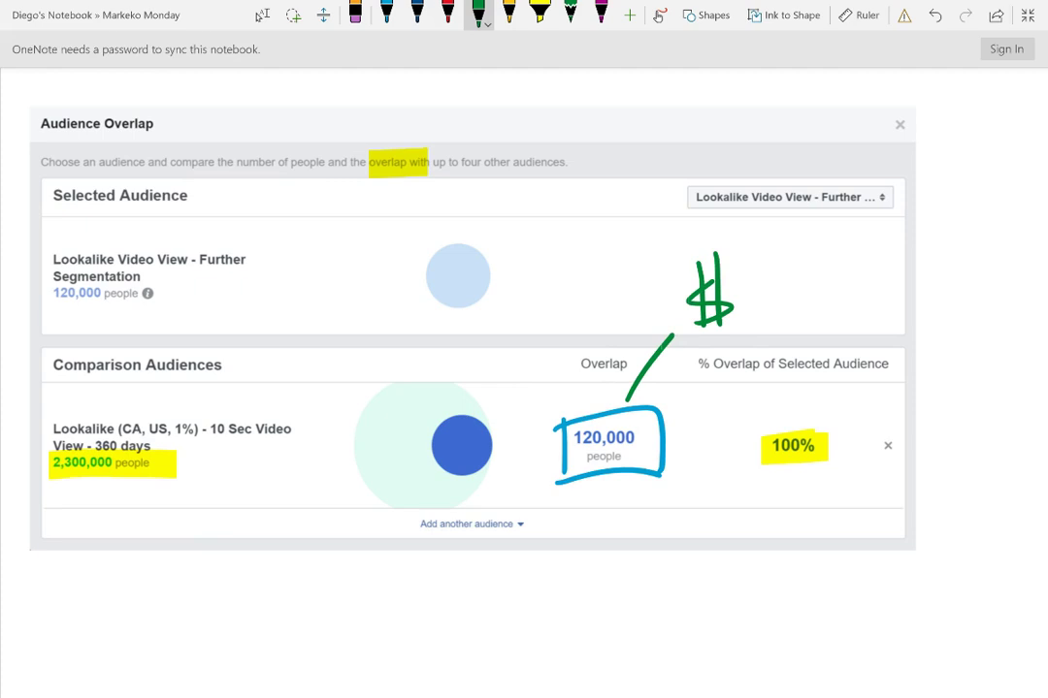
Handwrite a circled 1 followed by "BUILD CUSTOM AUDIENCE" in orange in the blank area beside the Audience Overlap screenshot.
{"action": "scroll", "coordinate": [472, 328], "scroll_direction": "down", "scroll_amount": 2}
{"action": "scroll", "coordinate": [472, 328], "scroll_direction": "right", "scroll_amount": 5}
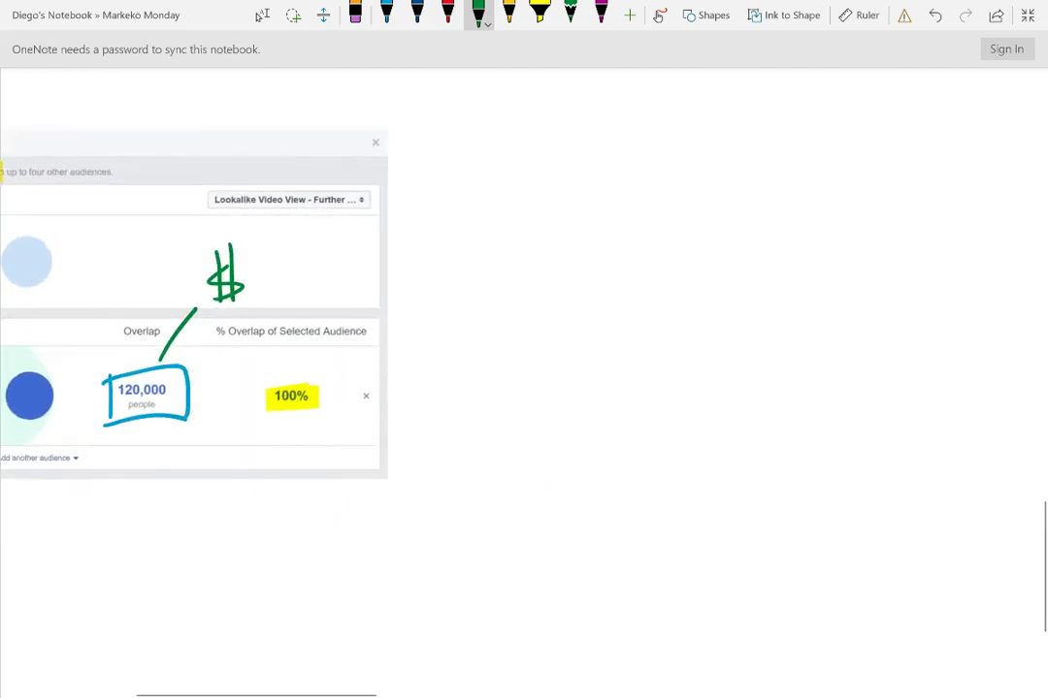
{"action": "left_click", "coordinate": [508, 12]}
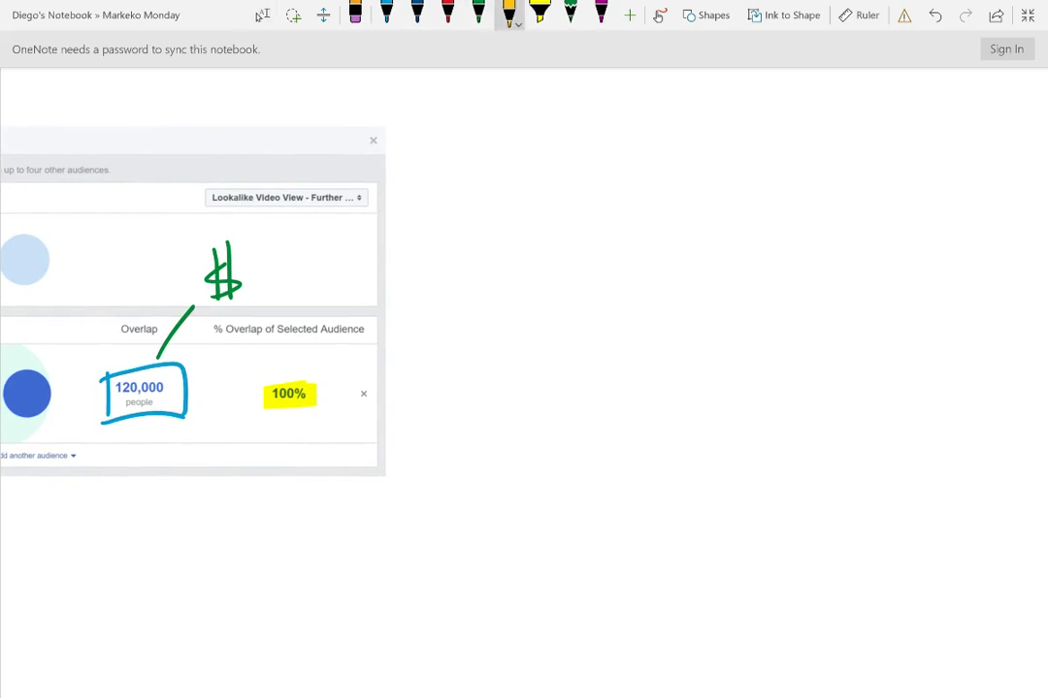
{"action": "left_click_drag", "start_coordinate": [483, 141], "coordinate": [483, 157]}
{"action": "mouse_move", "coordinate": [463, 147]}
{"action": "left_mouse_down"}
{"action": "mouse_move", "coordinate": [496, 164]}
{"action": "mouse_move", "coordinate": [464, 145]}
{"action": "left_mouse_up"}
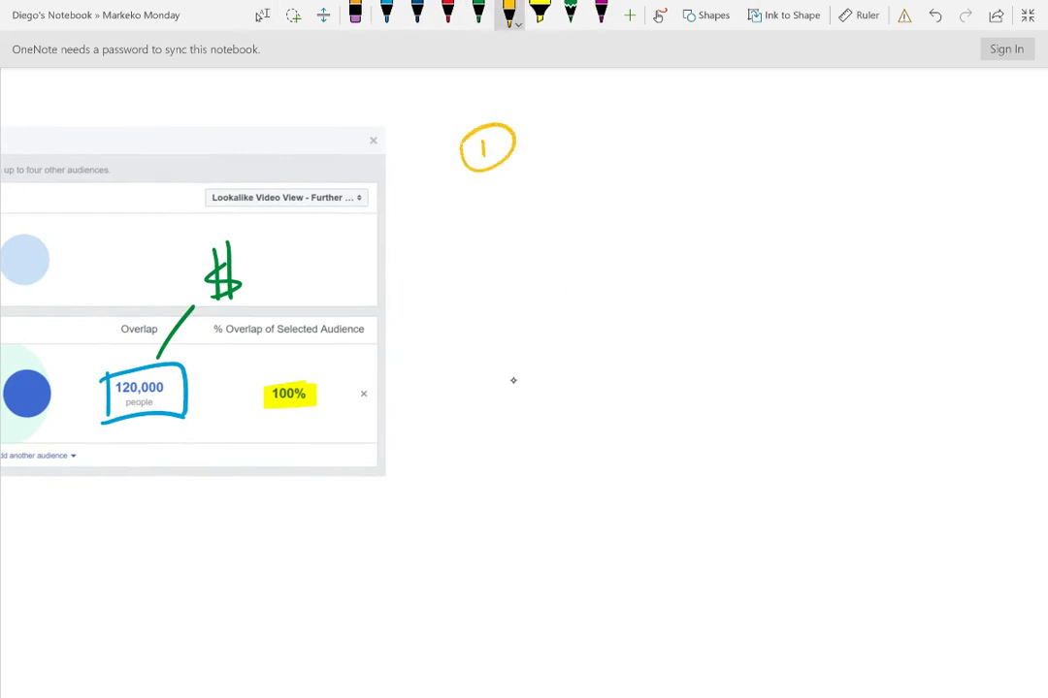
{"action": "mouse_move", "coordinate": [541, 131]}
{"action": "left_mouse_down"}
{"action": "mouse_move", "coordinate": [542, 163]}
{"action": "mouse_move", "coordinate": [656, 136]}
{"action": "mouse_move", "coordinate": [715, 158]}
{"action": "left_mouse_up"}
{"action": "mouse_move", "coordinate": [723, 138]}
{"action": "left_mouse_down"}
{"action": "mouse_move", "coordinate": [745, 140]}
{"action": "mouse_move", "coordinate": [747, 157]}
{"action": "left_mouse_up"}
{"action": "left_click_drag", "start_coordinate": [764, 136], "coordinate": [750, 158]}
{"action": "mouse_move", "coordinate": [772, 135]}
{"action": "left_mouse_down"}
{"action": "mouse_move", "coordinate": [773, 155]}
{"action": "mouse_move", "coordinate": [783, 135]}
{"action": "left_mouse_up"}
{"action": "left_click_drag", "start_coordinate": [801, 142], "coordinate": [846, 158]}
{"action": "scroll", "coordinate": [514, 388], "scroll_direction": "right", "scroll_amount": 5}
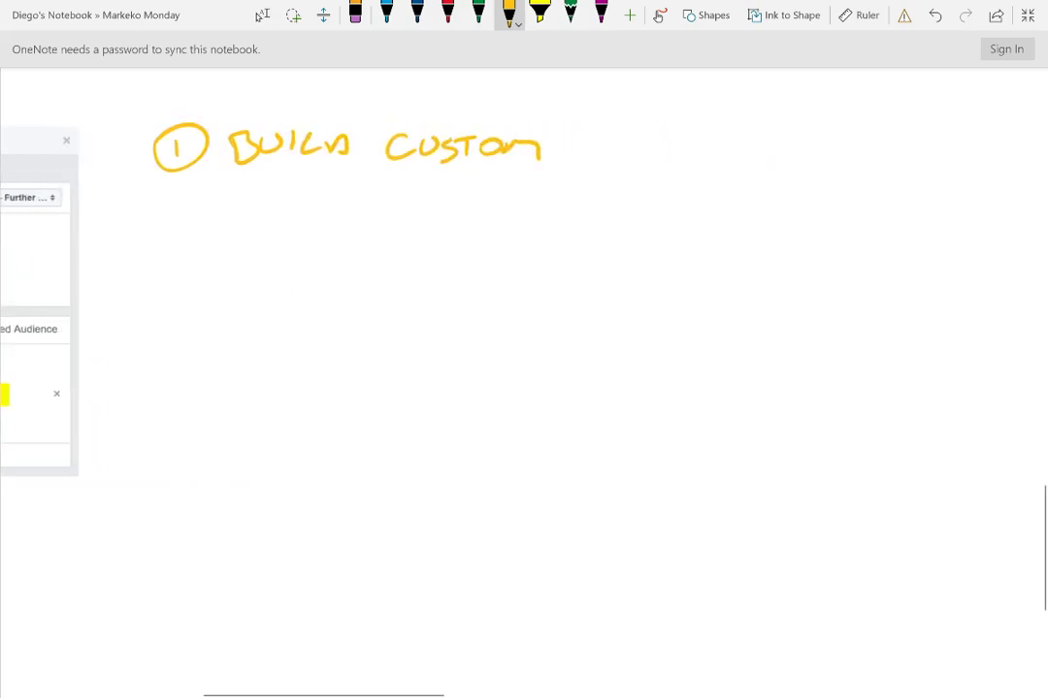
{"action": "mouse_move", "coordinate": [595, 162]}
{"action": "left_mouse_down"}
{"action": "mouse_move", "coordinate": [626, 161]}
{"action": "mouse_move", "coordinate": [621, 152]}
{"action": "left_mouse_up"}
{"action": "left_click_drag", "start_coordinate": [637, 138], "coordinate": [705, 157]}
{"action": "mouse_move", "coordinate": [727, 136]}
{"action": "left_mouse_down"}
{"action": "mouse_move", "coordinate": [714, 158]}
{"action": "mouse_move", "coordinate": [756, 137]}
{"action": "mouse_move", "coordinate": [781, 159]}
{"action": "mouse_move", "coordinate": [819, 158]}
{"action": "mouse_move", "coordinate": [813, 147]}
{"action": "left_mouse_up"}
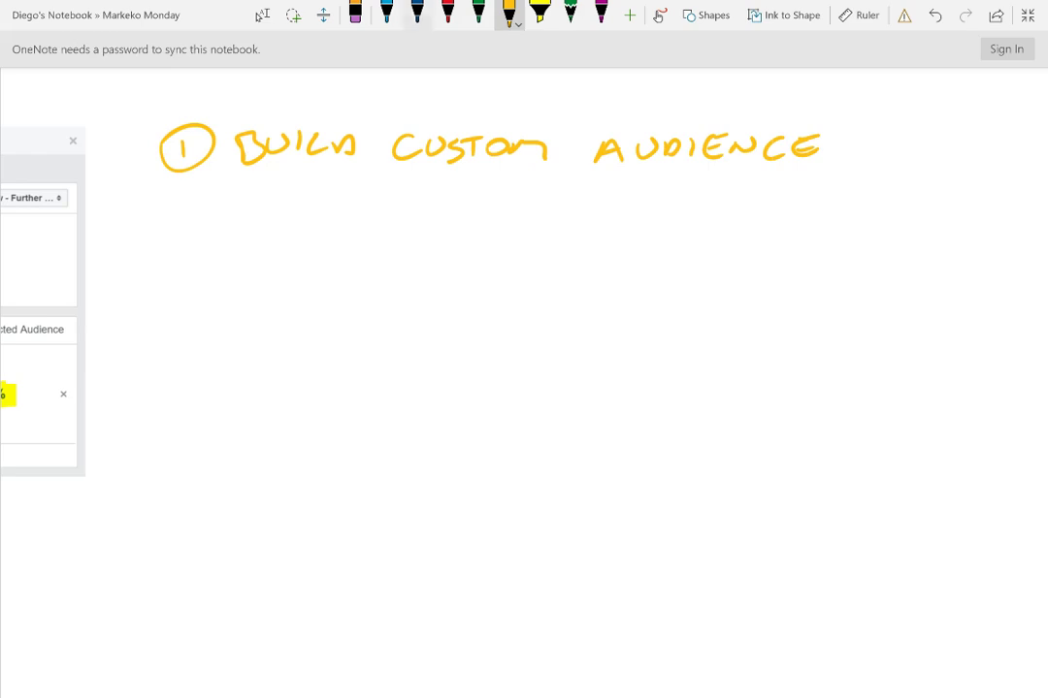
Handwrite a circled 2 followed by "LOOKALIKE AUDIENCE 1%" in dark blue below the custom audience line.
{"action": "left_click", "coordinate": [417, 15]}
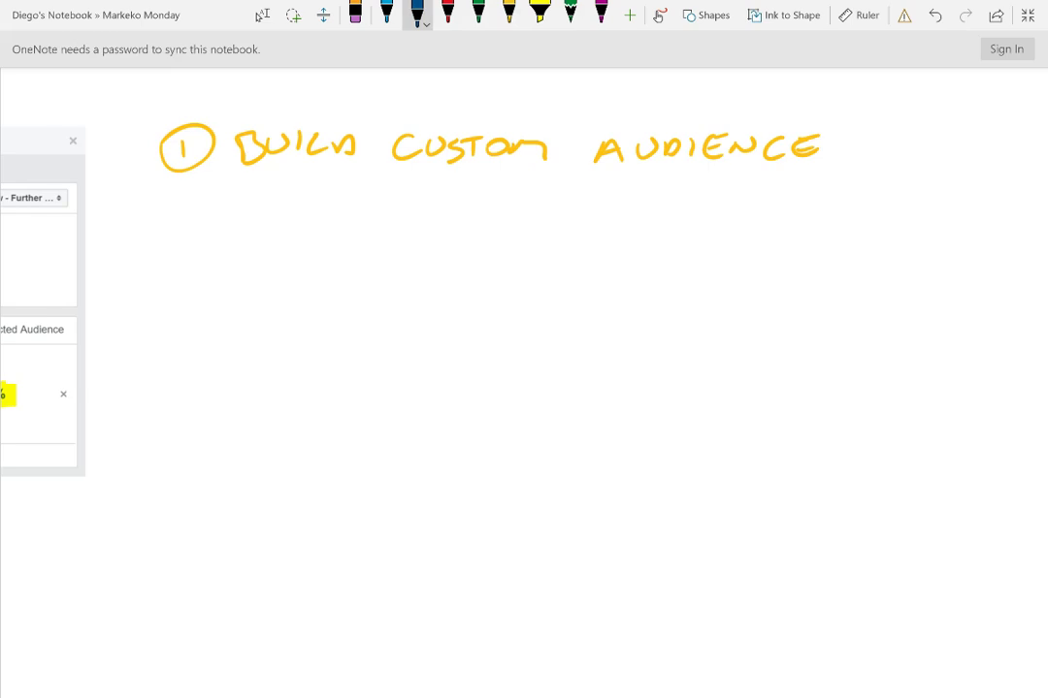
{"action": "left_click_drag", "start_coordinate": [186, 257], "coordinate": [191, 265]}
{"action": "mouse_move", "coordinate": [171, 258]}
{"action": "left_mouse_down"}
{"action": "mouse_move", "coordinate": [219, 258]}
{"action": "mouse_move", "coordinate": [175, 254]}
{"action": "left_mouse_up"}
{"action": "left_click_drag", "start_coordinate": [252, 250], "coordinate": [265, 278]}
{"action": "mouse_move", "coordinate": [287, 260]}
{"action": "left_mouse_down"}
{"action": "mouse_move", "coordinate": [277, 264]}
{"action": "mouse_move", "coordinate": [459, 250]}
{"action": "mouse_move", "coordinate": [519, 267]}
{"action": "mouse_move", "coordinate": [567, 248]}
{"action": "left_mouse_up"}
{"action": "left_click_drag", "start_coordinate": [609, 248], "coordinate": [693, 260]}
{"action": "mouse_move", "coordinate": [761, 242]}
{"action": "left_mouse_down"}
{"action": "mouse_move", "coordinate": [761, 269]}
{"action": "mouse_move", "coordinate": [776, 268]}
{"action": "mouse_move", "coordinate": [780, 251]}
{"action": "left_mouse_up"}
{"action": "left_click_drag", "start_coordinate": [791, 257], "coordinate": [794, 263]}
{"action": "left_click", "coordinate": [803, 261]}
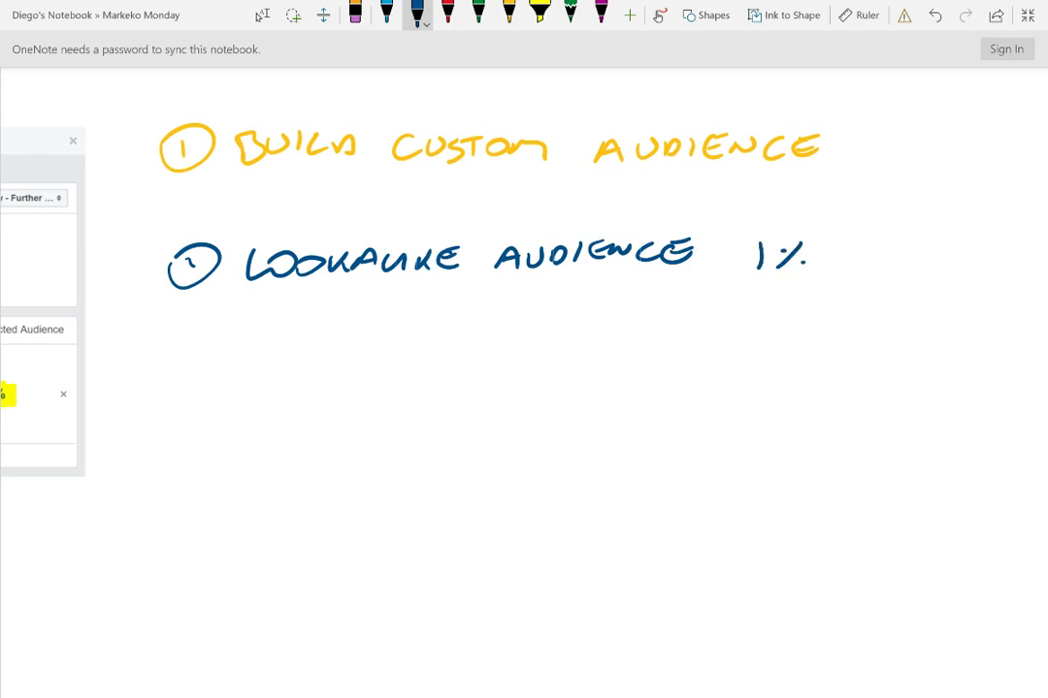
Add "> 10%" in dark blue after the 1% on the lookalike audience line.
{"action": "mouse_move", "coordinate": [832, 244]}
{"action": "left_mouse_down"}
{"action": "mouse_move", "coordinate": [854, 254]}
{"action": "mouse_move", "coordinate": [834, 265]}
{"action": "mouse_move", "coordinate": [879, 265]}
{"action": "left_mouse_up"}
{"action": "mouse_move", "coordinate": [900, 247]}
{"action": "left_mouse_down"}
{"action": "mouse_move", "coordinate": [892, 262]}
{"action": "mouse_move", "coordinate": [900, 246]}
{"action": "mouse_move", "coordinate": [927, 265]}
{"action": "left_mouse_up"}
{"action": "left_click_drag", "start_coordinate": [927, 249], "coordinate": [930, 253]}
{"action": "left_click_drag", "start_coordinate": [937, 258], "coordinate": [940, 262]}
{"action": "left_click", "coordinate": [951, 261]}
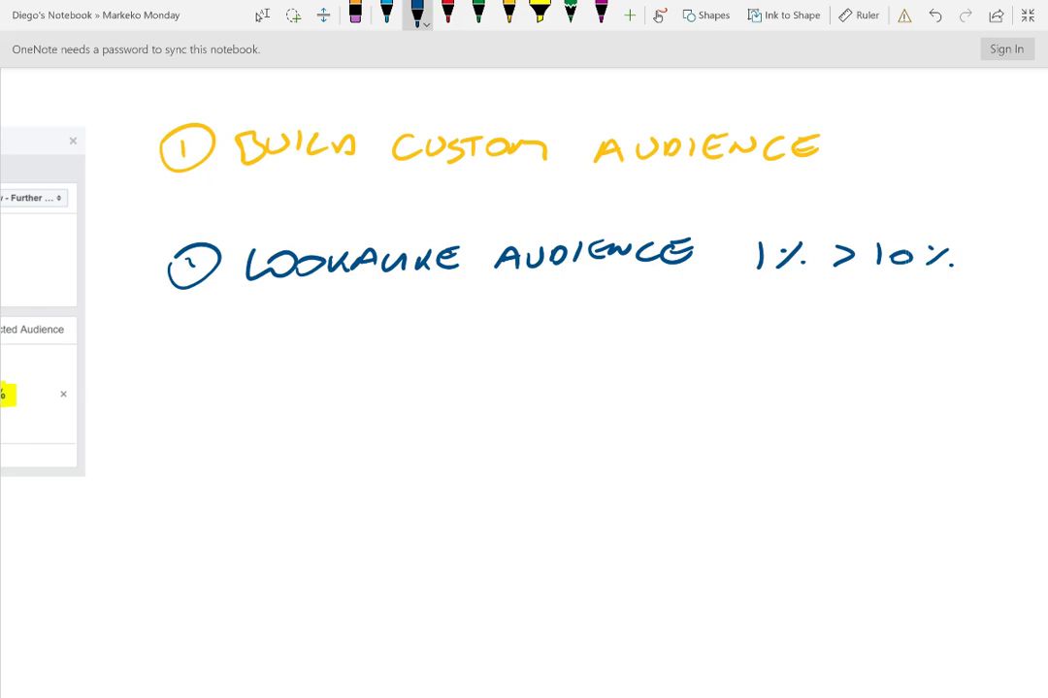
Handwrite a circled 3 followed by "CORE AUDIENCE" in light blue below the lookalike audience line.
{"action": "left_click", "coordinate": [386, 12]}
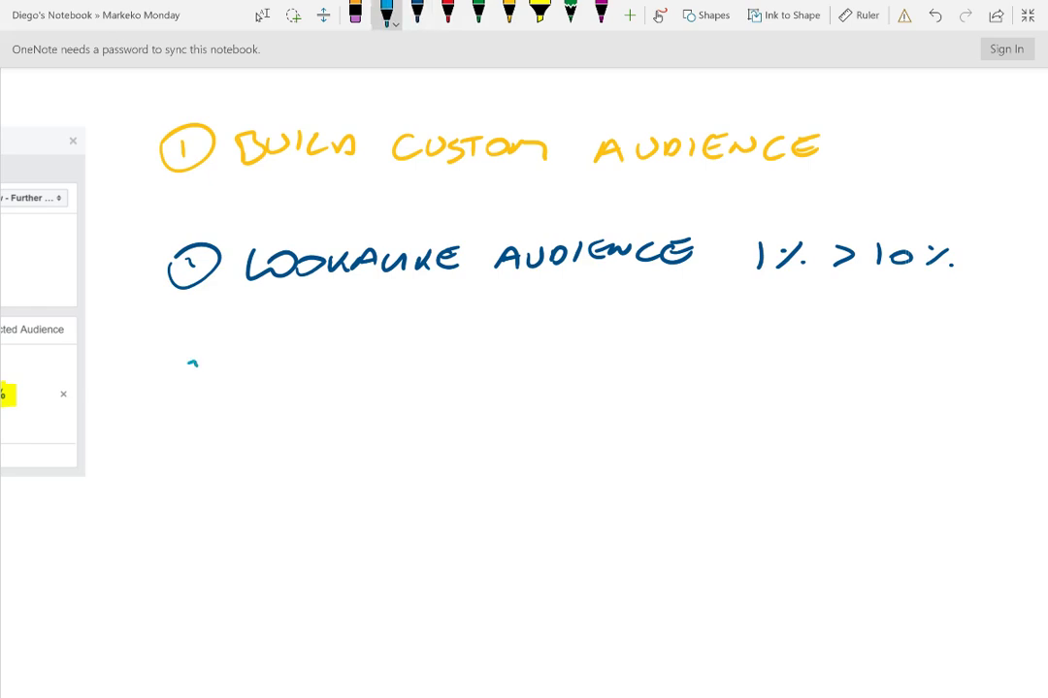
{"action": "left_click_drag", "start_coordinate": [217, 351], "coordinate": [177, 360]}
{"action": "left_click_drag", "start_coordinate": [191, 362], "coordinate": [193, 372]}
{"action": "mouse_move", "coordinate": [291, 357]}
{"action": "left_mouse_down"}
{"action": "mouse_move", "coordinate": [259, 375]}
{"action": "mouse_move", "coordinate": [291, 390]}
{"action": "left_mouse_up"}
{"action": "left_click_drag", "start_coordinate": [312, 364], "coordinate": [333, 386]}
{"action": "mouse_move", "coordinate": [333, 379]}
{"action": "left_mouse_down"}
{"action": "mouse_move", "coordinate": [361, 373]}
{"action": "mouse_move", "coordinate": [393, 387]}
{"action": "mouse_move", "coordinate": [390, 371]}
{"action": "left_mouse_up"}
{"action": "mouse_move", "coordinate": [428, 379]}
{"action": "left_mouse_down"}
{"action": "mouse_move", "coordinate": [435, 359]}
{"action": "mouse_move", "coordinate": [457, 380]}
{"action": "left_mouse_up"}
{"action": "mouse_move", "coordinate": [433, 371]}
{"action": "left_mouse_down"}
{"action": "mouse_move", "coordinate": [498, 361]}
{"action": "mouse_move", "coordinate": [505, 379]}
{"action": "left_mouse_up"}
{"action": "mouse_move", "coordinate": [537, 355]}
{"action": "left_mouse_down"}
{"action": "mouse_move", "coordinate": [537, 378]}
{"action": "mouse_move", "coordinate": [565, 380]}
{"action": "mouse_move", "coordinate": [597, 357]}
{"action": "mouse_move", "coordinate": [629, 374]}
{"action": "mouse_move", "coordinate": [665, 368]}
{"action": "mouse_move", "coordinate": [660, 358]}
{"action": "left_mouse_up"}
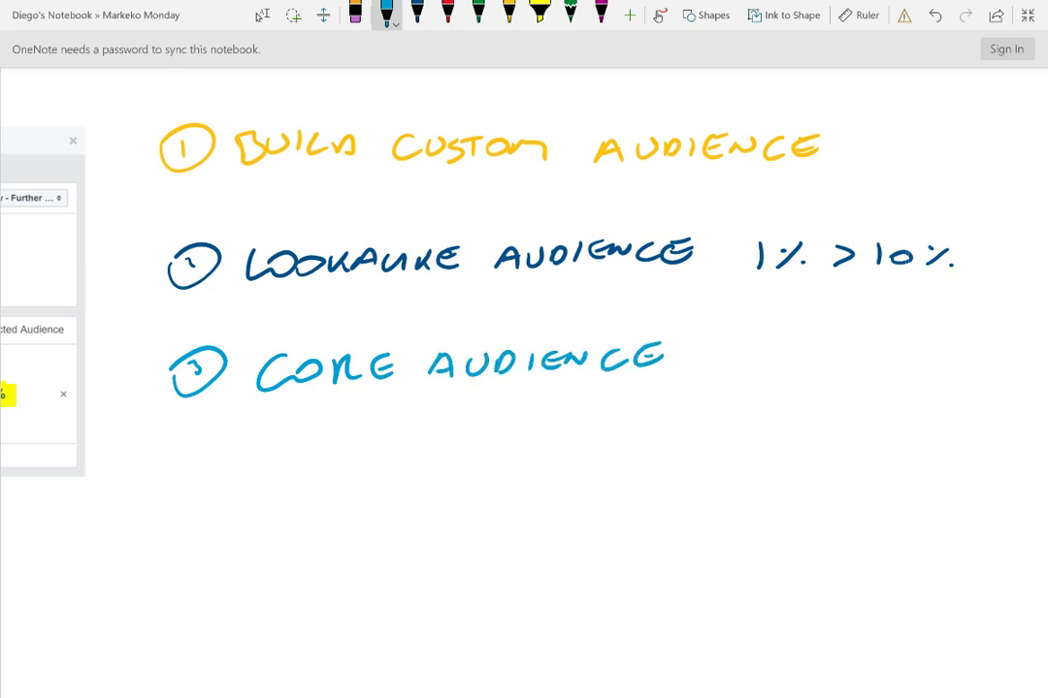
Draw a small branching arrow and write "#2 LOOKALIKE AUDIENCE" in dark blue under the core audience line.
{"action": "left_click", "coordinate": [417, 11]}
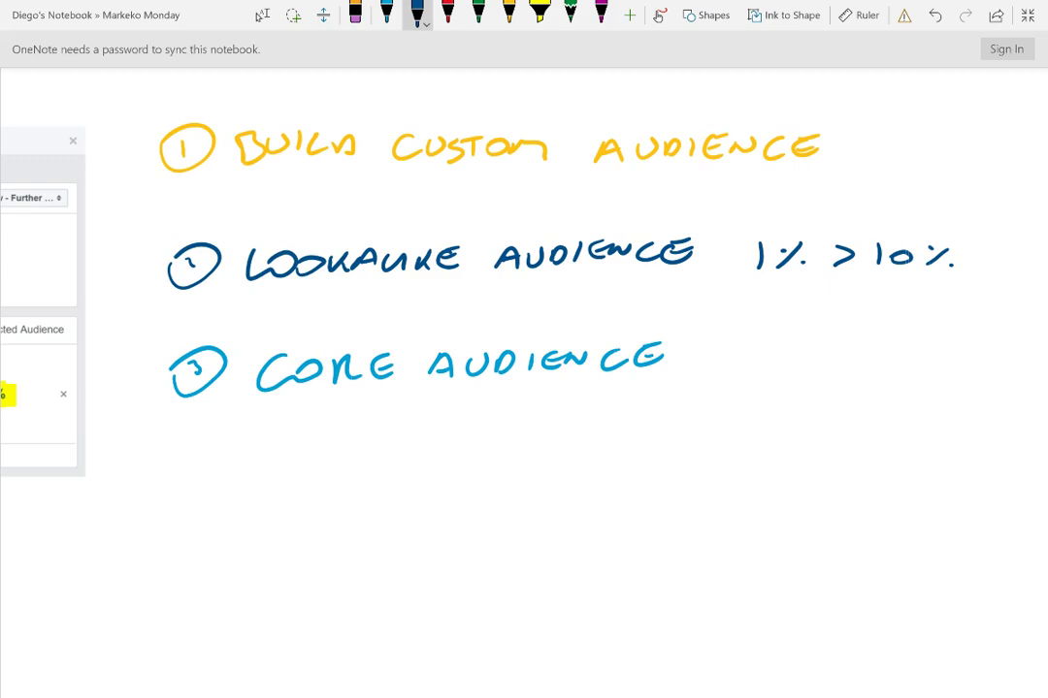
{"action": "mouse_move", "coordinate": [322, 413]}
{"action": "left_mouse_down"}
{"action": "mouse_move", "coordinate": [321, 429]}
{"action": "mouse_move", "coordinate": [376, 413]}
{"action": "mouse_move", "coordinate": [373, 438]}
{"action": "left_mouse_up"}
{"action": "mouse_move", "coordinate": [385, 407]}
{"action": "left_mouse_down"}
{"action": "mouse_move", "coordinate": [385, 438]}
{"action": "mouse_move", "coordinate": [392, 418]}
{"action": "left_mouse_up"}
{"action": "mouse_move", "coordinate": [363, 430]}
{"action": "left_mouse_down"}
{"action": "mouse_move", "coordinate": [502, 417]}
{"action": "mouse_move", "coordinate": [576, 427]}
{"action": "left_mouse_up"}
{"action": "mouse_move", "coordinate": [582, 407]}
{"action": "left_mouse_down"}
{"action": "mouse_move", "coordinate": [582, 427]}
{"action": "mouse_move", "coordinate": [608, 429]}
{"action": "mouse_move", "coordinate": [678, 403]}
{"action": "mouse_move", "coordinate": [690, 427]}
{"action": "left_mouse_up"}
{"action": "mouse_move", "coordinate": [670, 418]}
{"action": "left_mouse_down"}
{"action": "mouse_move", "coordinate": [714, 407]}
{"action": "mouse_move", "coordinate": [720, 427]}
{"action": "left_mouse_up"}
{"action": "mouse_move", "coordinate": [719, 405]}
{"action": "left_mouse_down"}
{"action": "mouse_move", "coordinate": [721, 426]}
{"action": "mouse_move", "coordinate": [758, 429]}
{"action": "left_mouse_up"}
{"action": "mouse_move", "coordinate": [779, 411]}
{"action": "left_mouse_down"}
{"action": "mouse_move", "coordinate": [781, 429]}
{"action": "mouse_move", "coordinate": [811, 409]}
{"action": "mouse_move", "coordinate": [830, 430]}
{"action": "mouse_move", "coordinate": [859, 428]}
{"action": "mouse_move", "coordinate": [854, 416]}
{"action": "left_mouse_up"}
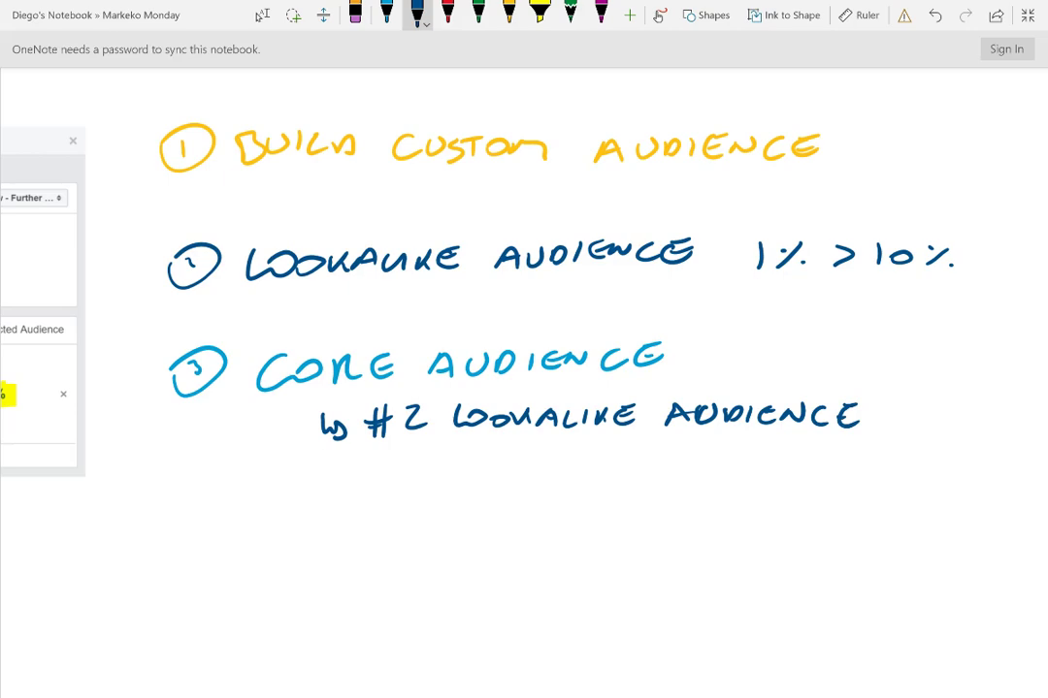
Review the nested audience circles diagram with its 1%, 2.3MM and 120,000 labels.
{"action": "scroll", "coordinate": [524, 388], "scroll_direction": "up", "scroll_amount": 10}
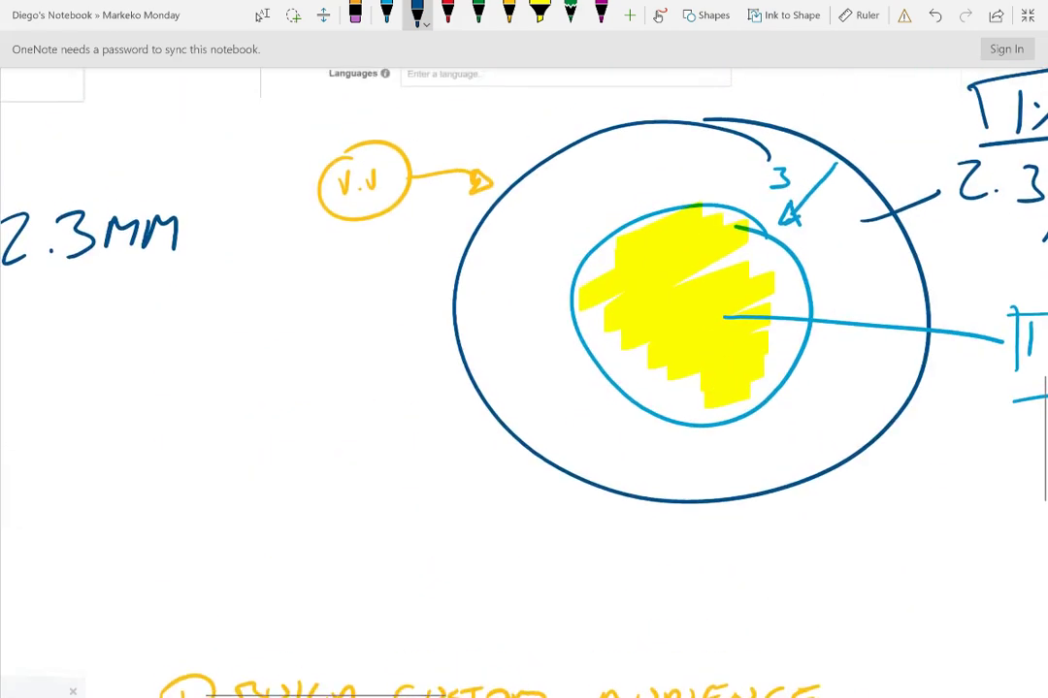
{"action": "scroll", "coordinate": [523, 388], "scroll_direction": "right", "scroll_amount": 5}
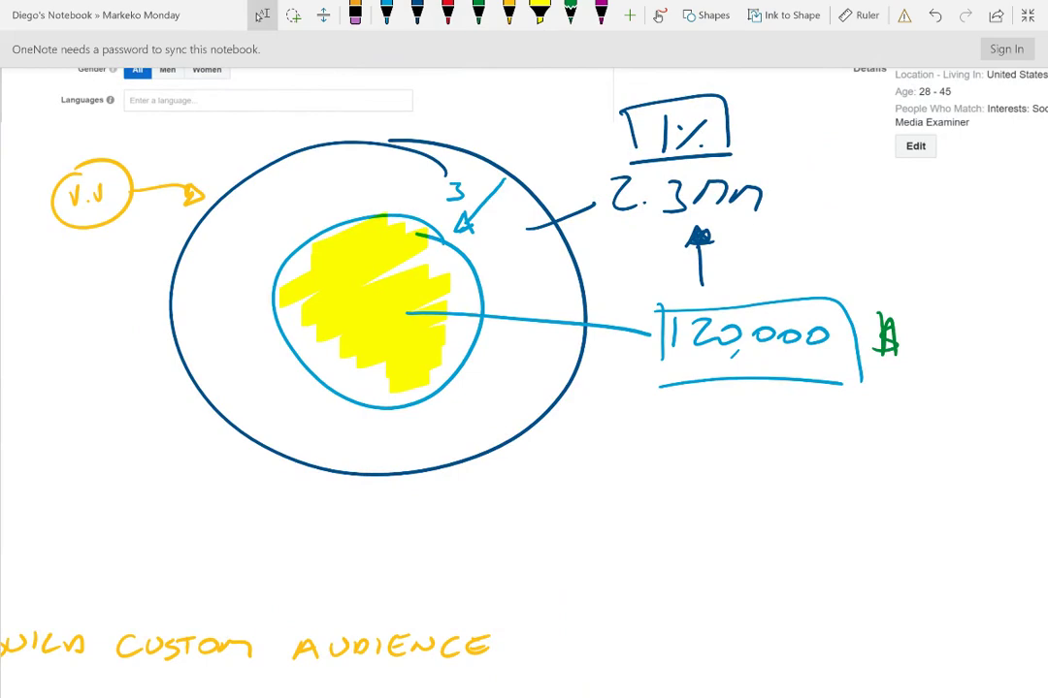
{"action": "scroll", "coordinate": [524, 388], "scroll_direction": "up", "scroll_amount": 1}
{"action": "scroll", "coordinate": [432, 242], "scroll_direction": "up", "scroll_amount": 1}
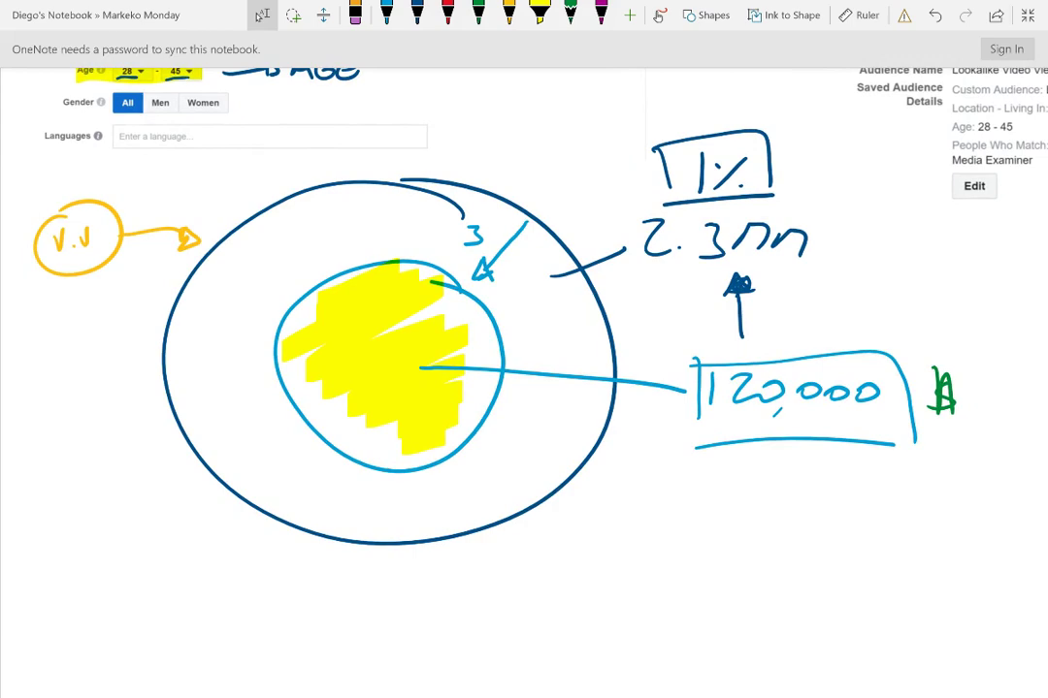
Switch to Chrome to view the Facebook Blueprint Certification Prep group, Markeko homepage and 100 practice questions course, and return to the OneNote page.
{"action": "key", "text": "alt+Tab"}
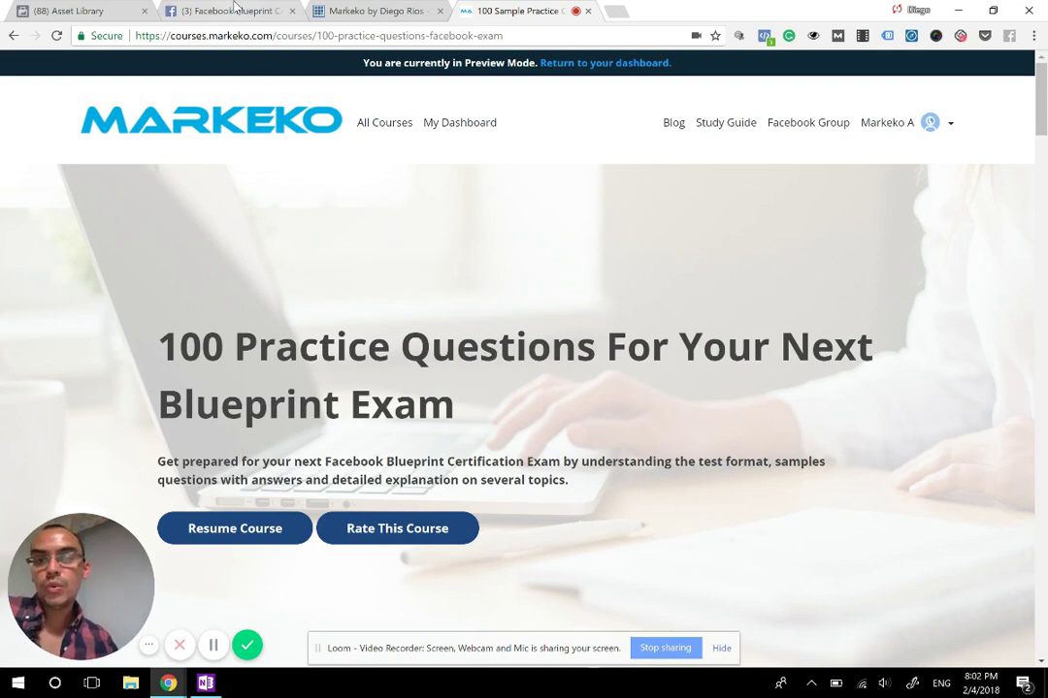
{"action": "left_click", "coordinate": [233, 9]}
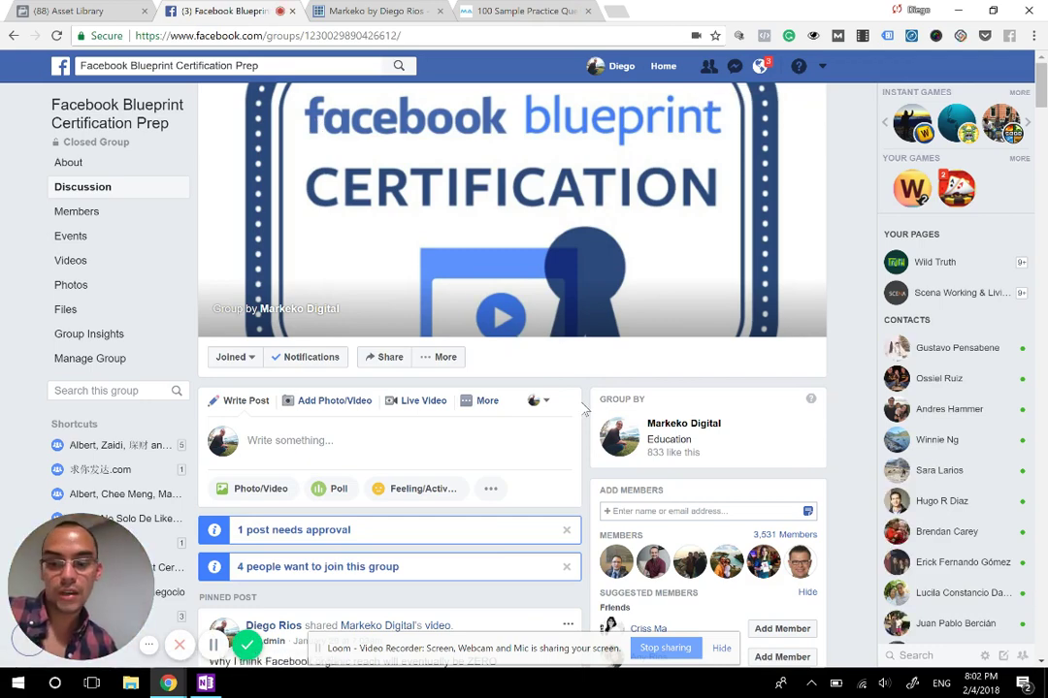
{"action": "key", "text": "ctrl+Tab"}
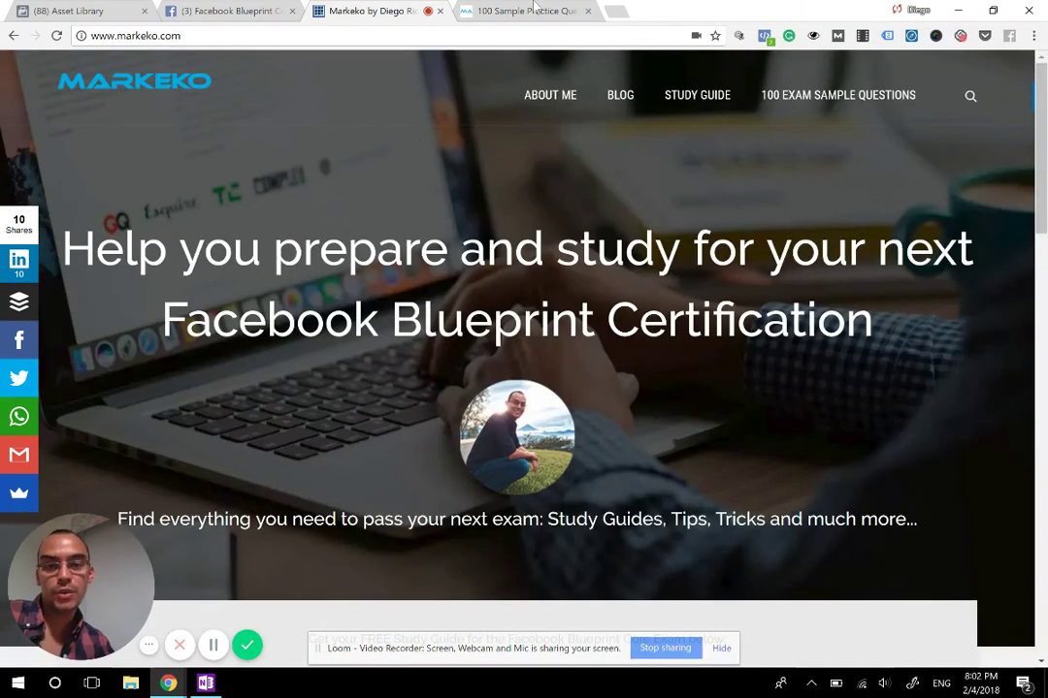
{"action": "key", "text": "ctrl+Tab"}
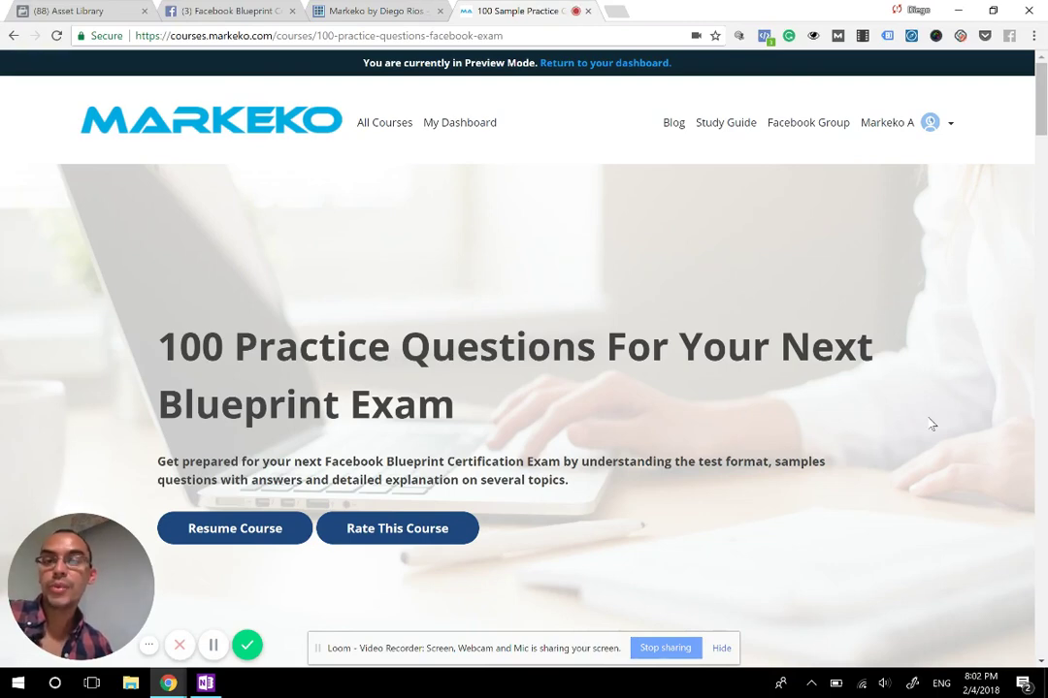
{"action": "left_click", "coordinate": [247, 10]}
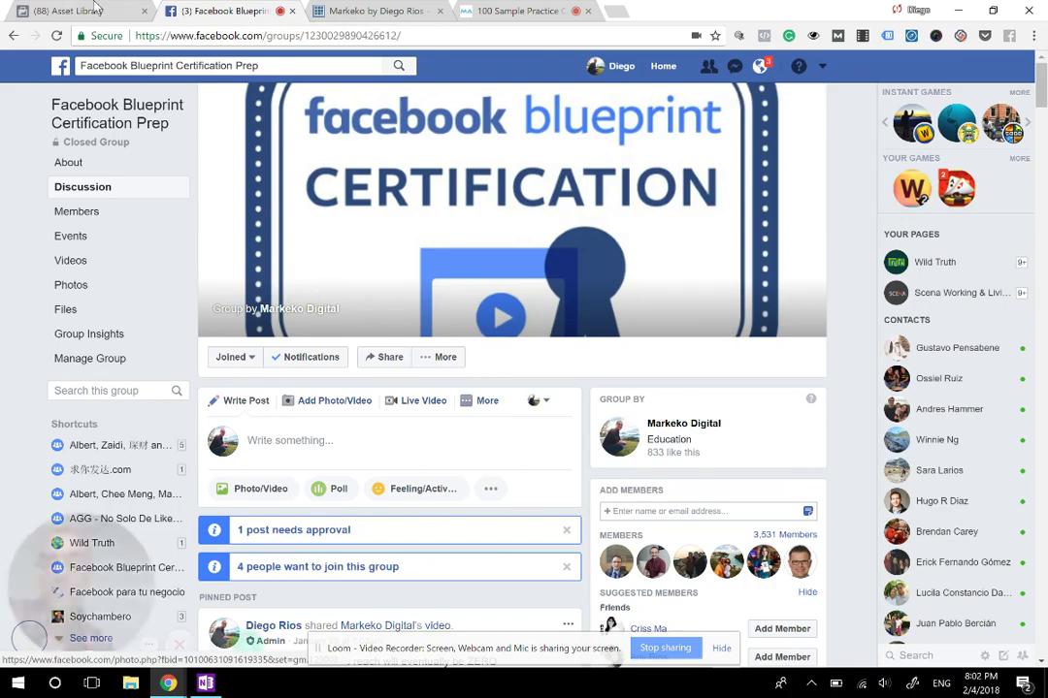
{"action": "key", "text": "alt+Tab"}
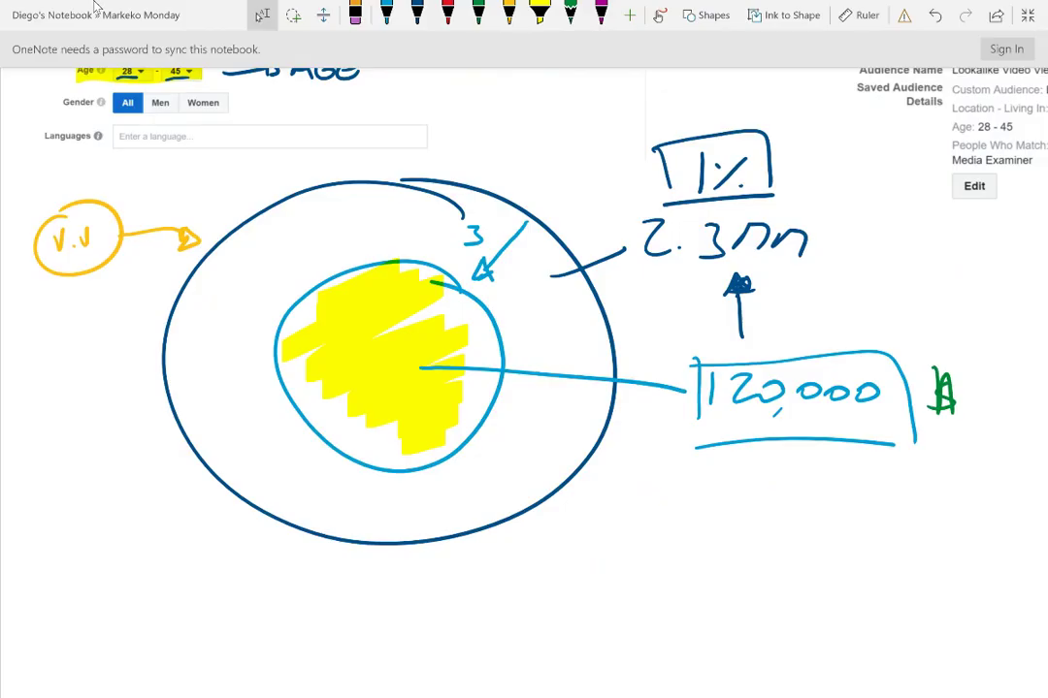
{"action": "key", "text": "alt+Tab"}
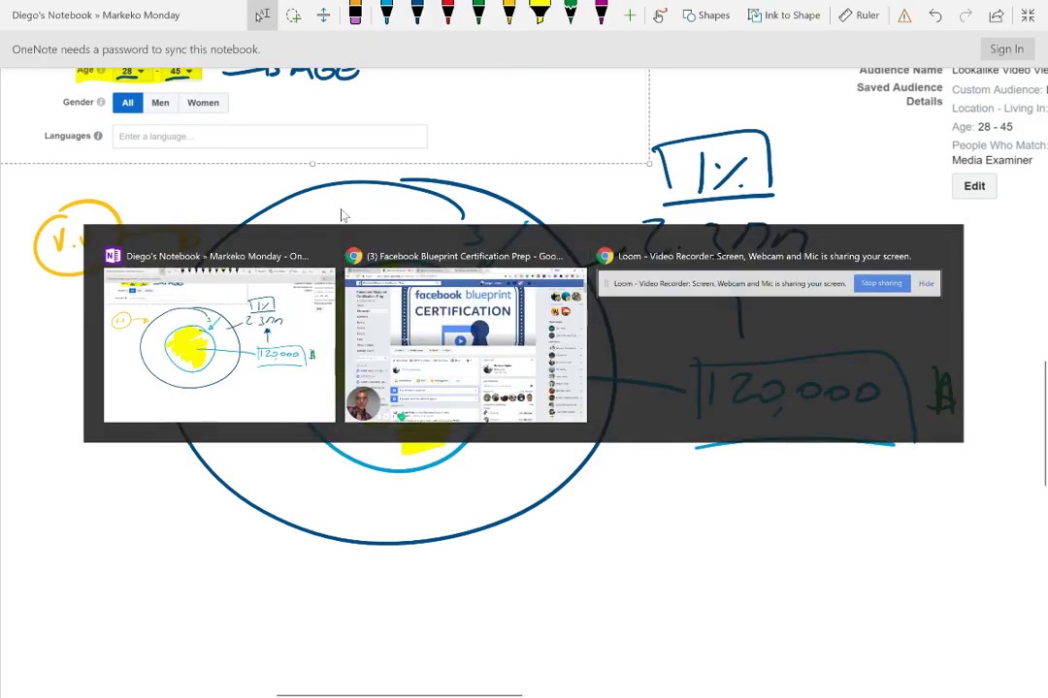